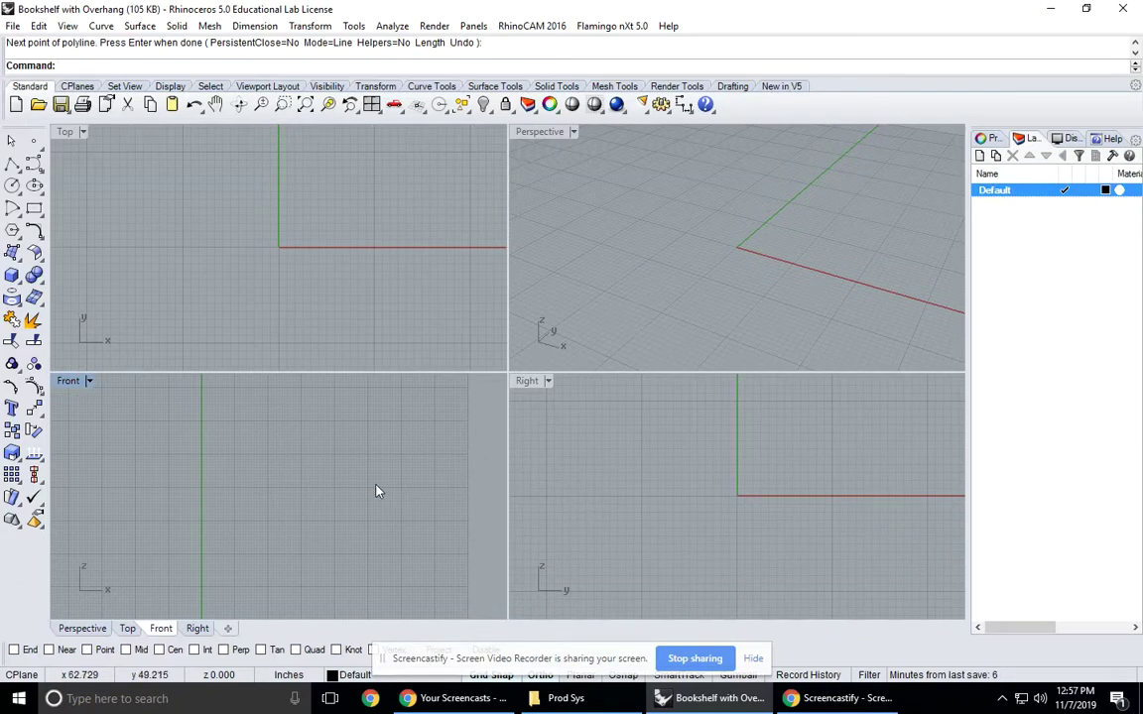
- Pan the Front view toward the origin and toggle object snapping off and back on
right_click_drag(350, 494, 363, 470)
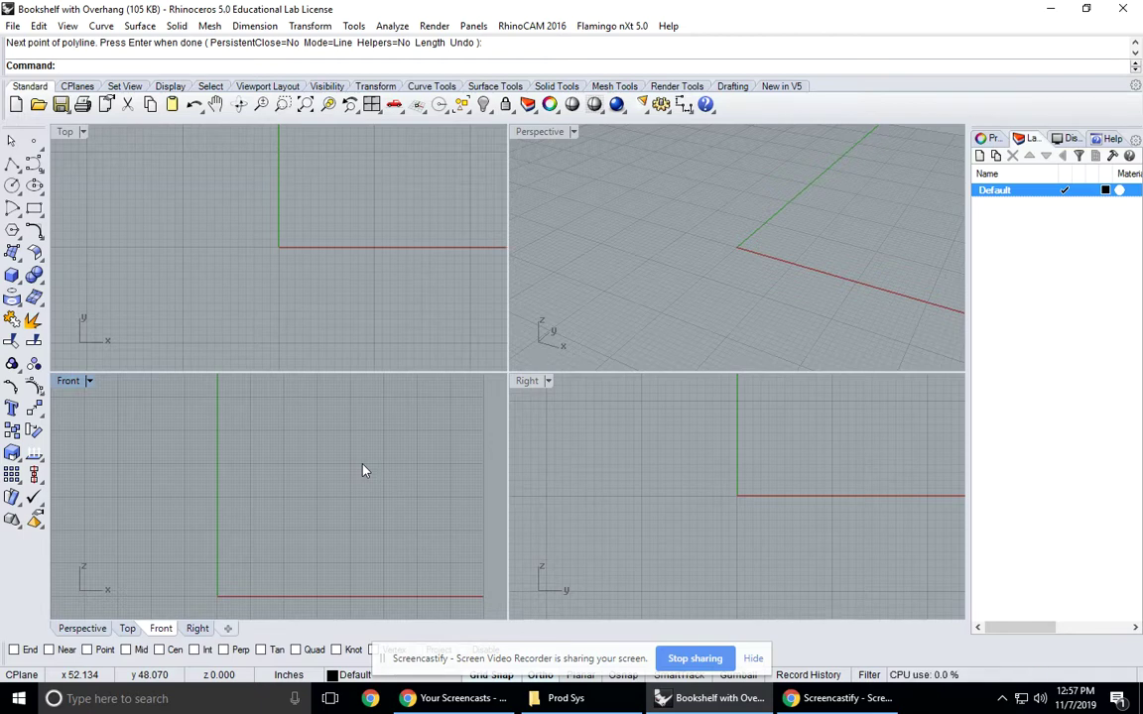
left_click(753, 659)
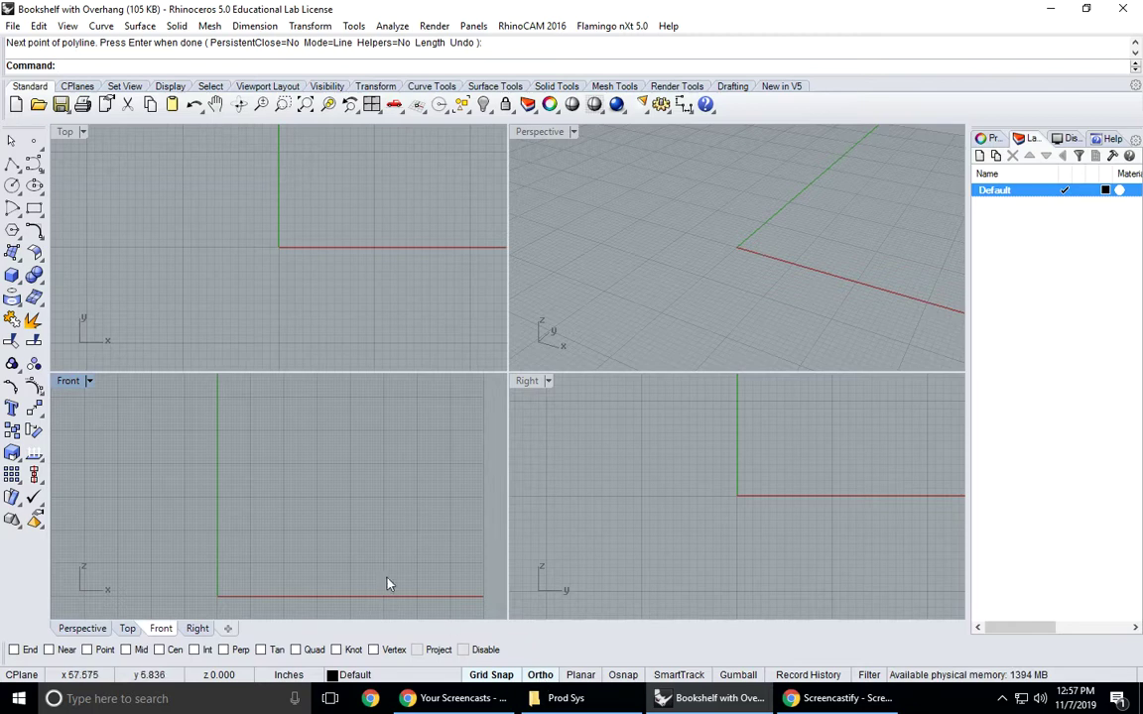
left_click(623, 675)
left_click(623, 675)
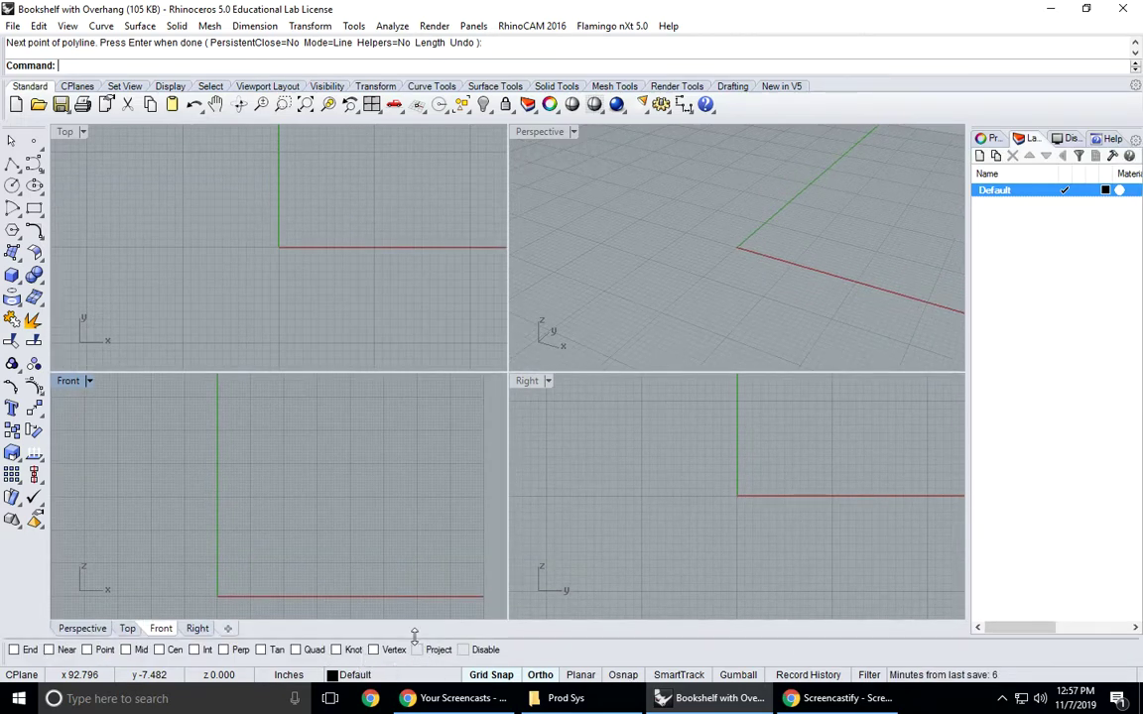
- Rename the Default layer to 'Curves' and start the Polyline command
left_click(1012, 196)
type("Curves")
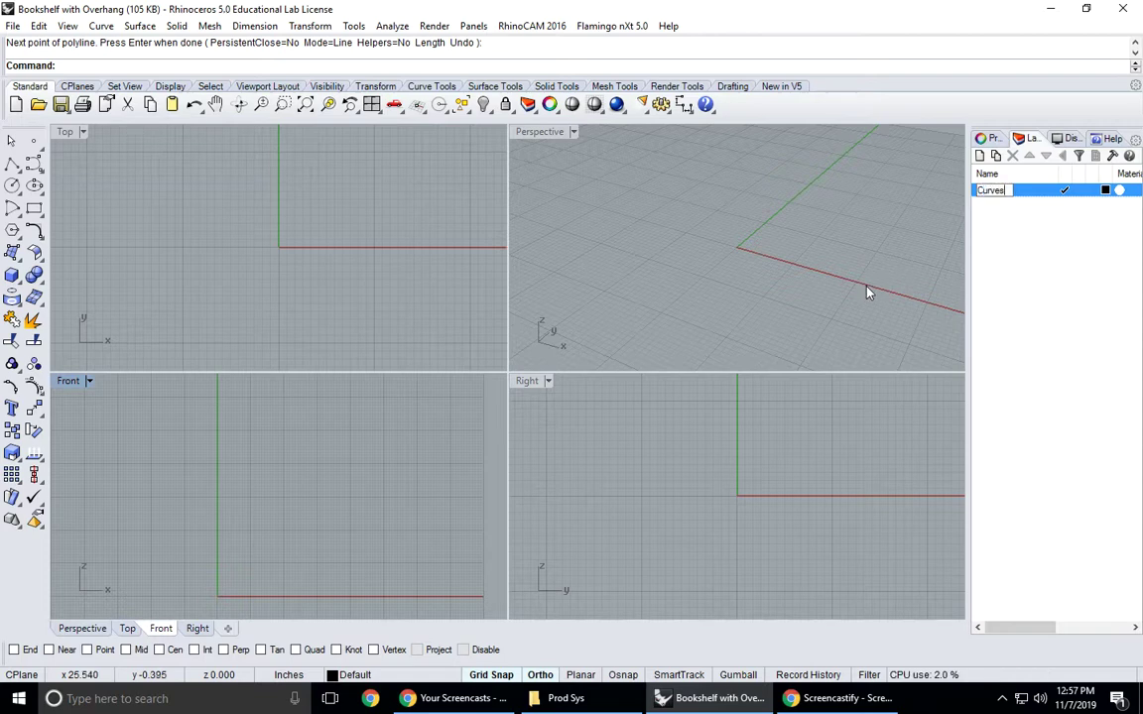
left_click(866, 292)
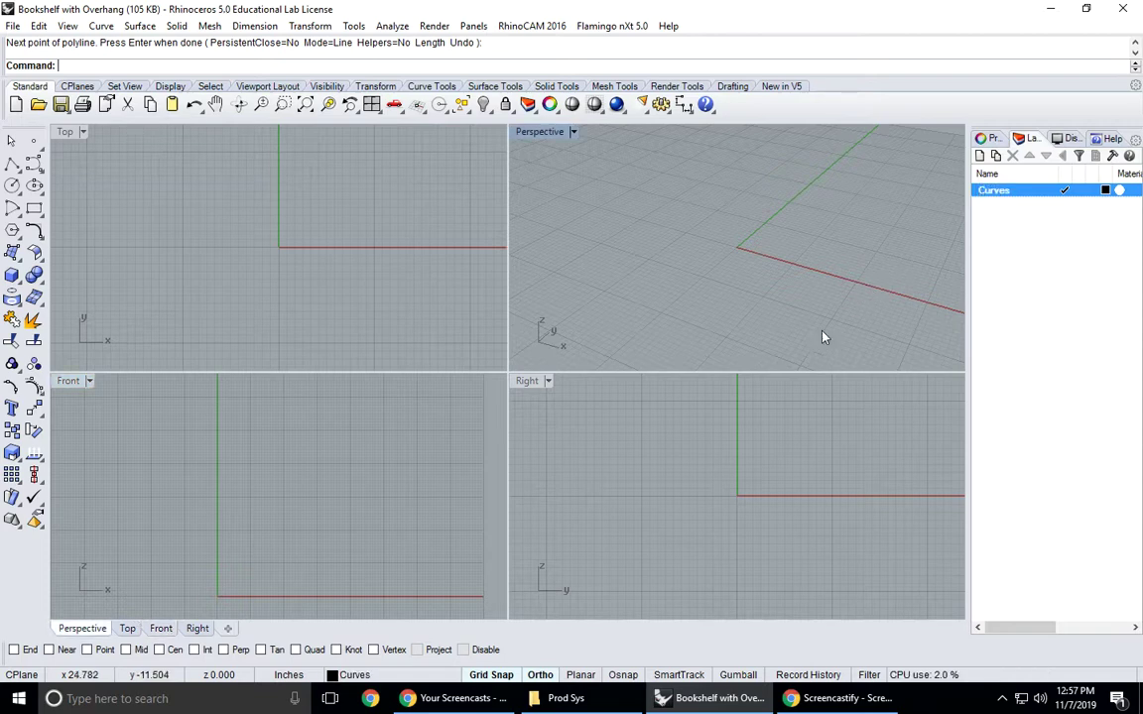
left_click(12, 163)
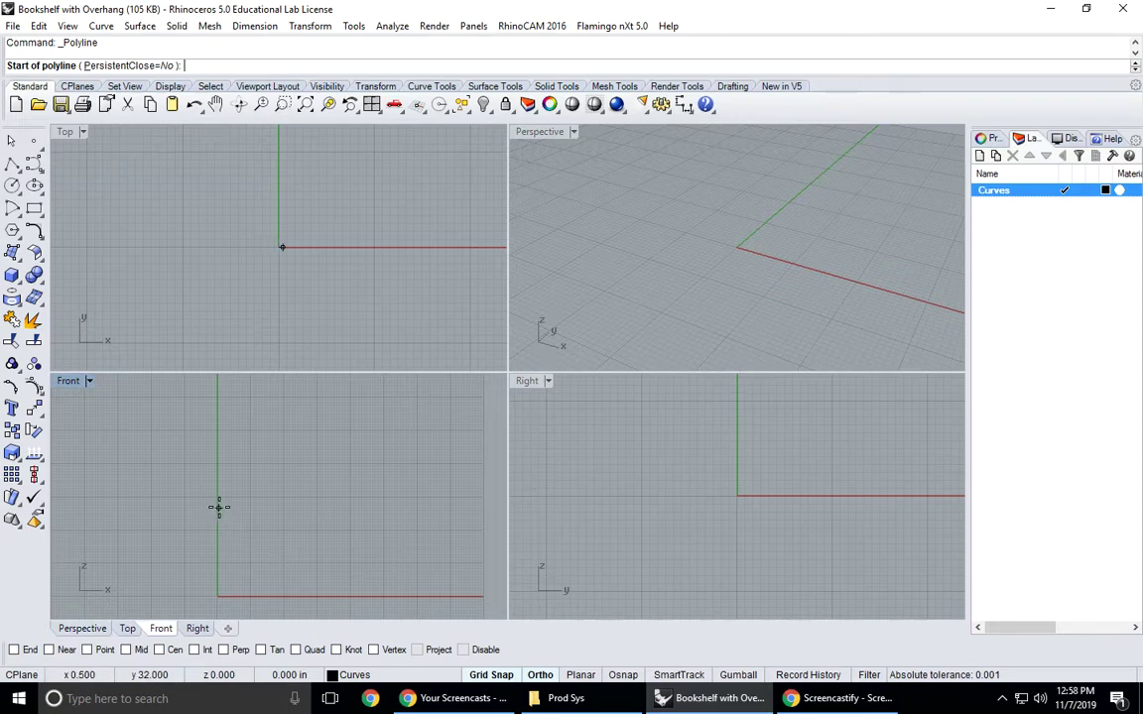
scroll(219, 505, "up", 3)
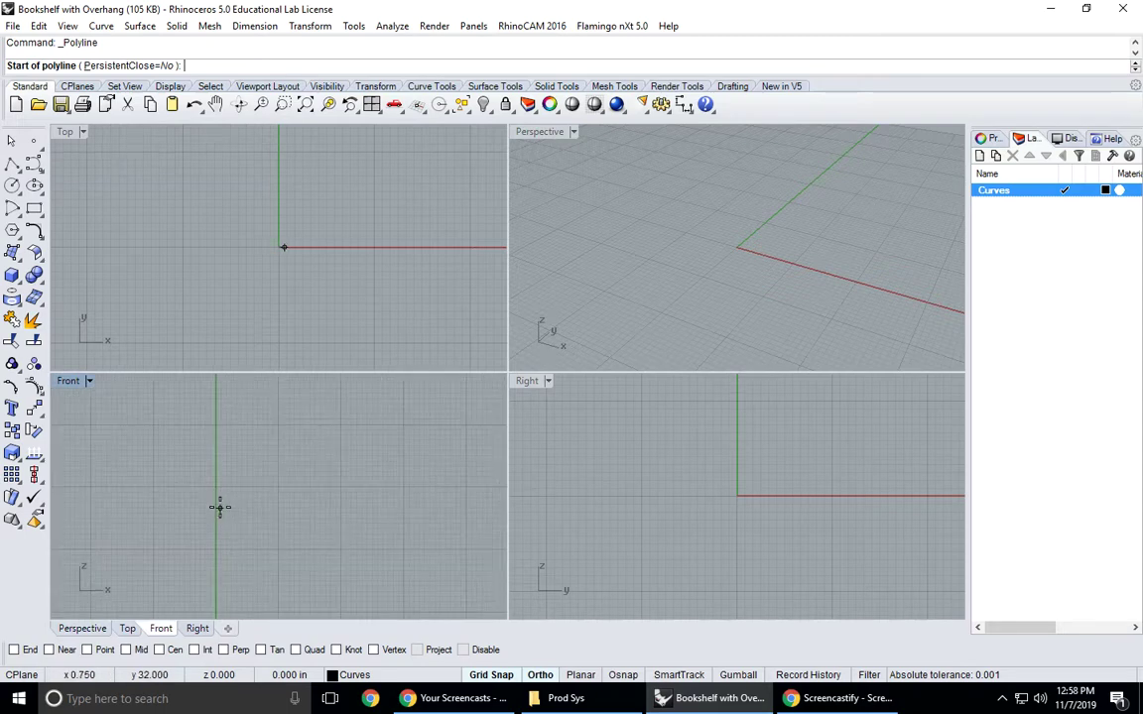
- Maximize the Front viewport and center it on the vertical axis
double_click(70, 383)
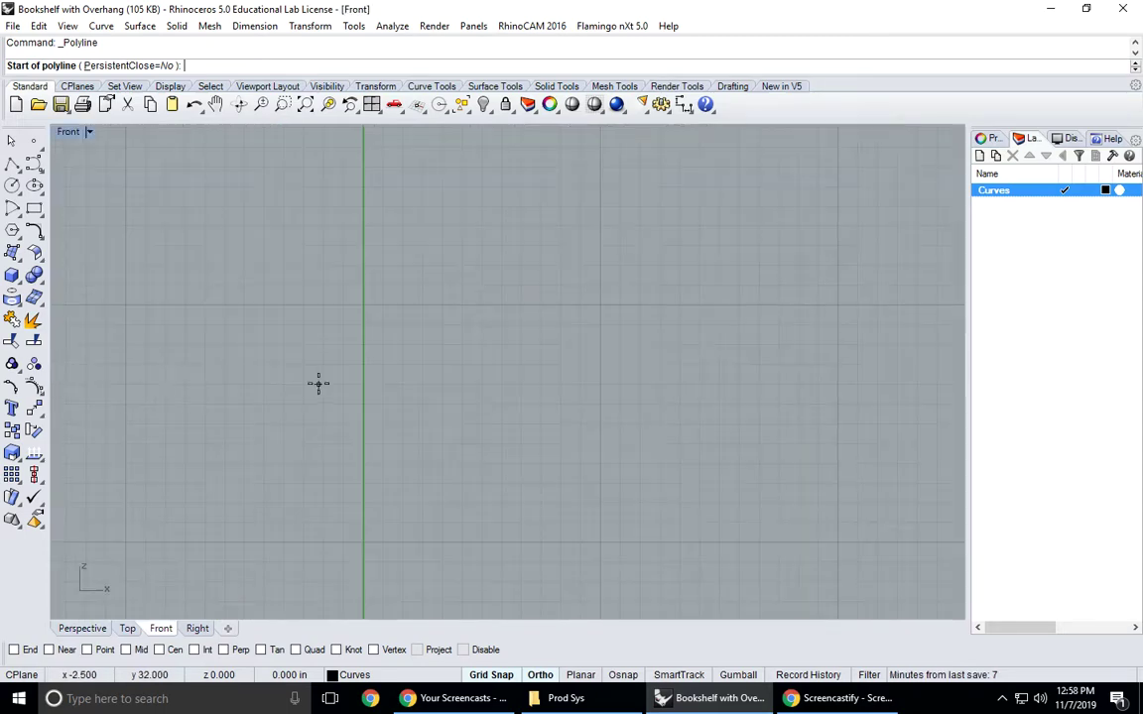
right_click_drag(400, 352, 340, 328)
scroll(390, 380, "down", 2)
scroll(339, 301, "up", 5)
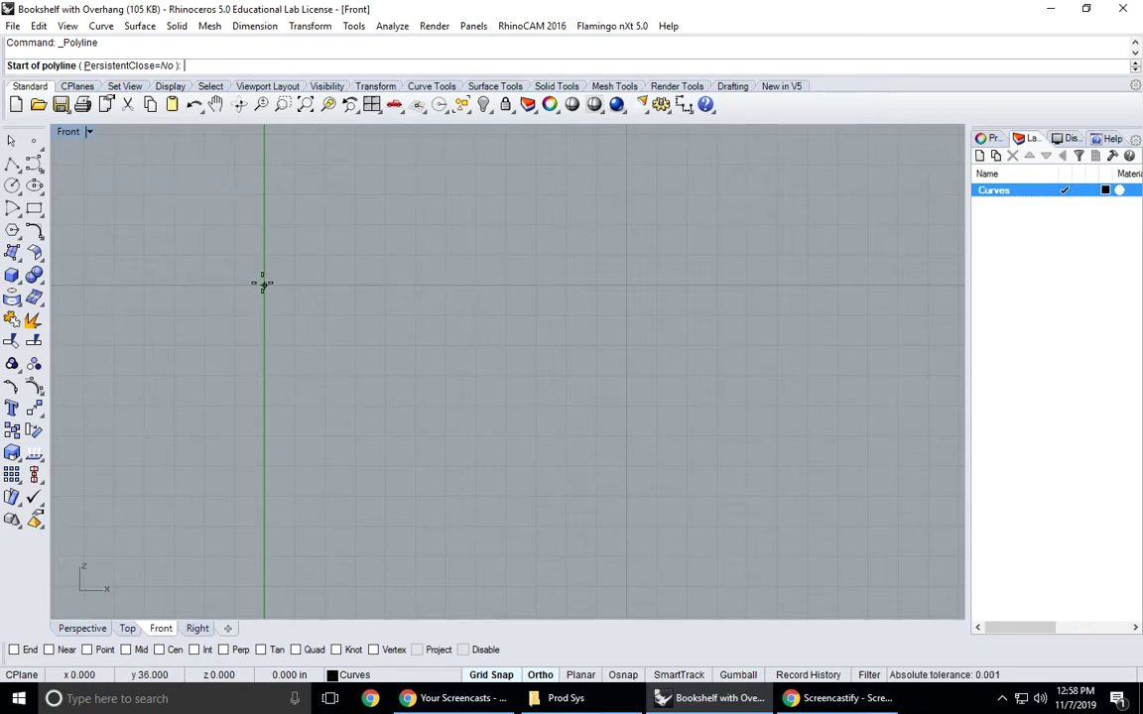
- Draw the closed 48 in by 0.75 in top board outline starting at 0,36, then select it
left_click(263, 283)
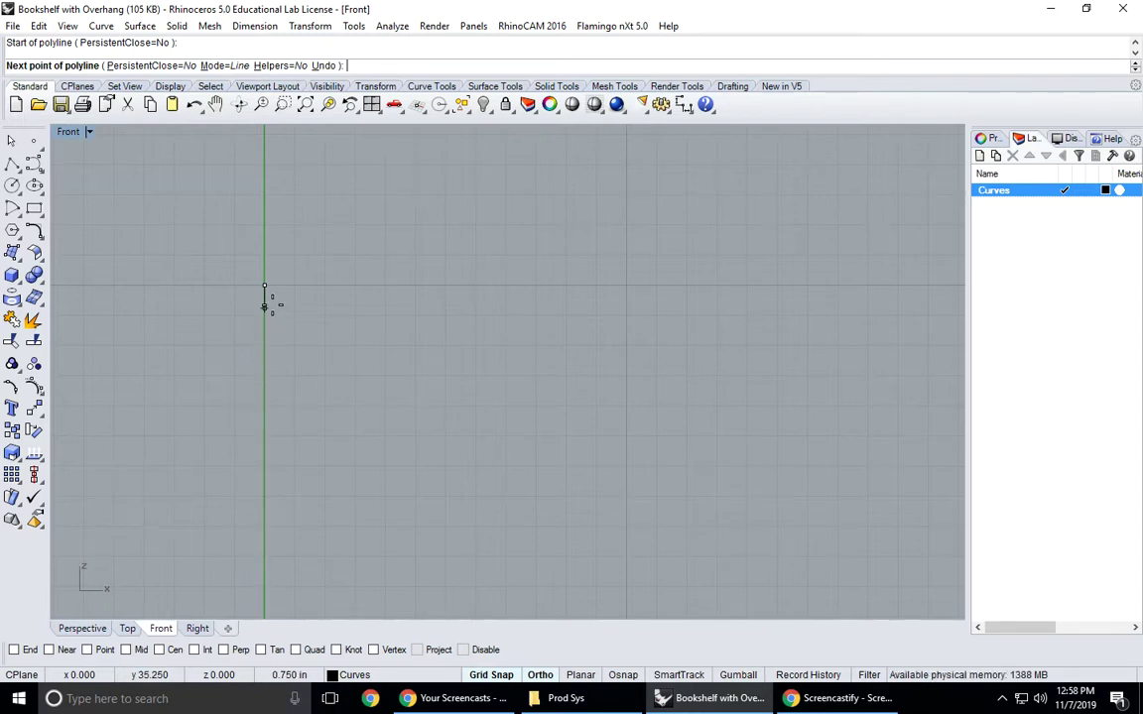
left_click(266, 306)
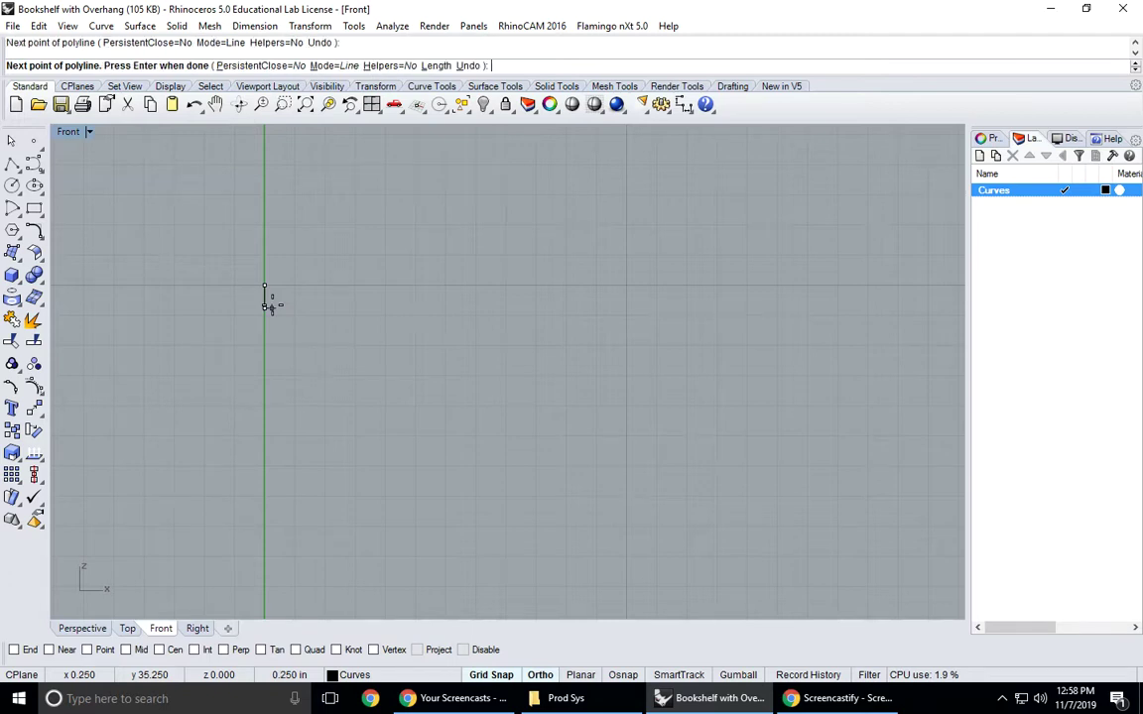
scroll(597, 321, "down", 2)
scroll(424, 356, "down", 2)
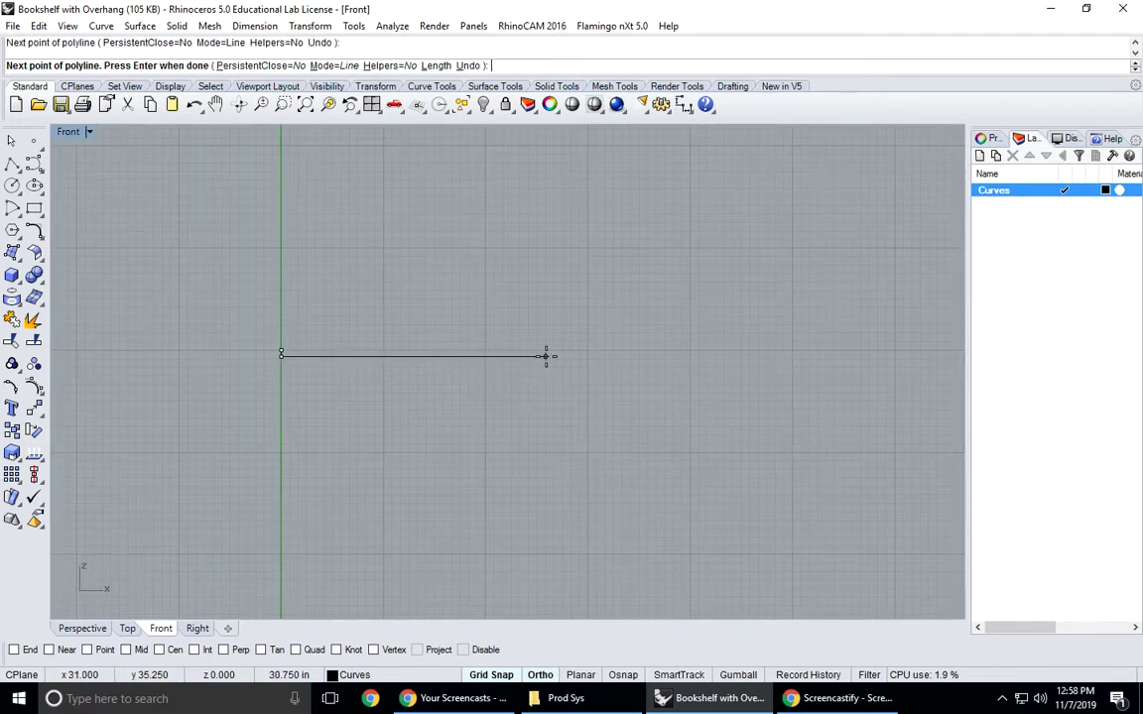
scroll(670, 355, "up", 3)
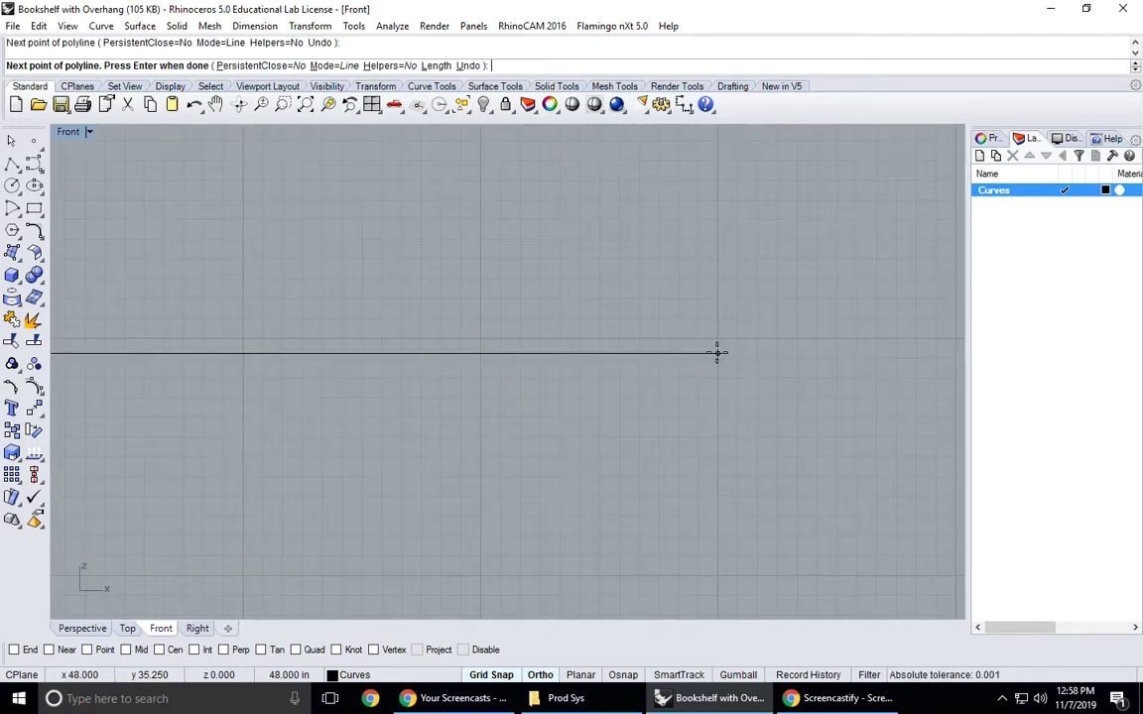
left_click(716, 353)
scroll(478, 347, "down", 3)
right_click_drag(342, 349, 513, 350)
left_click(271, 346)
left_click(303, 354)
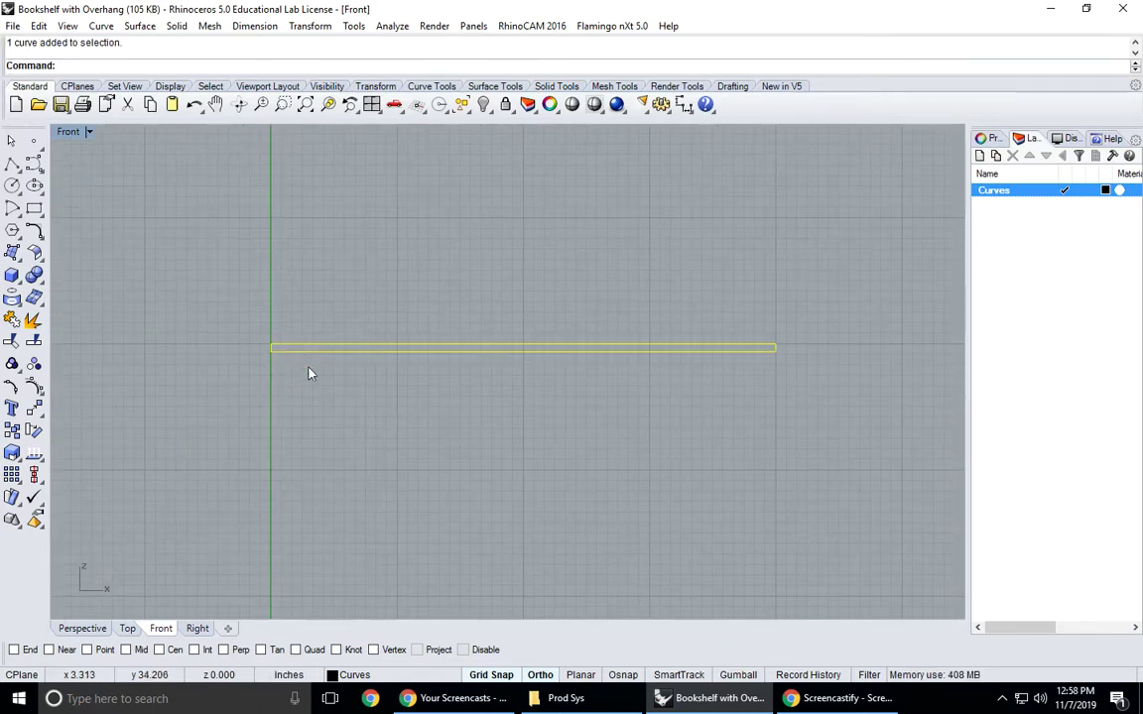
left_click(347, 356)
left_click(354, 349)
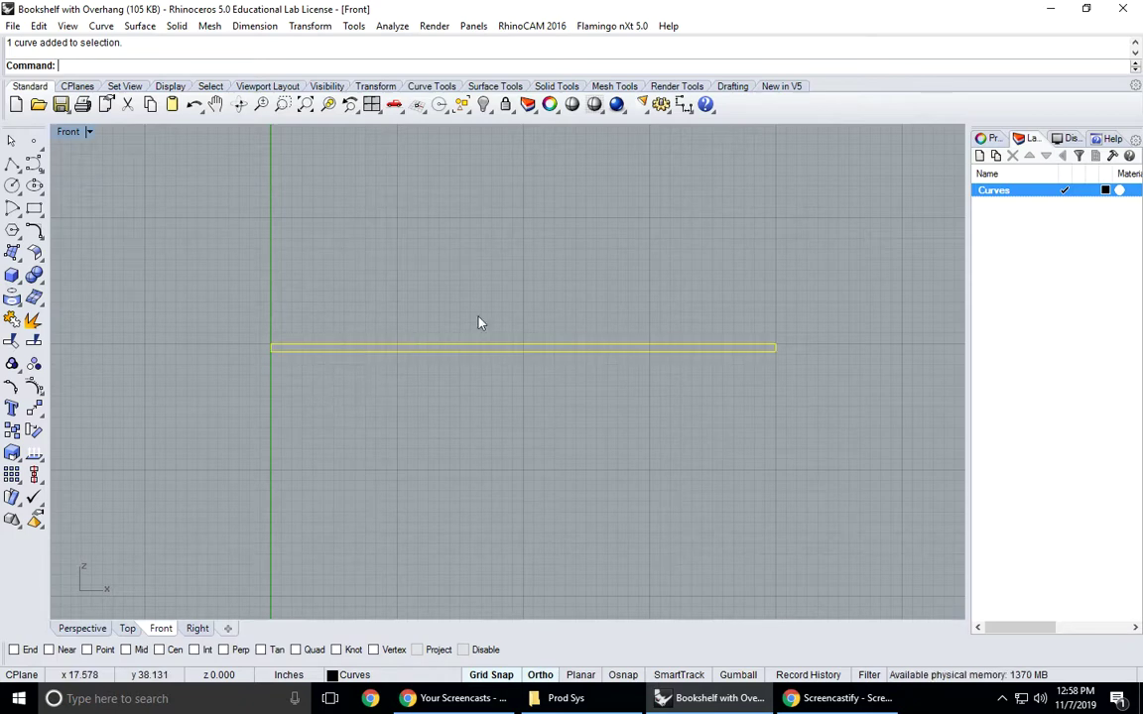
left_click(986, 139)
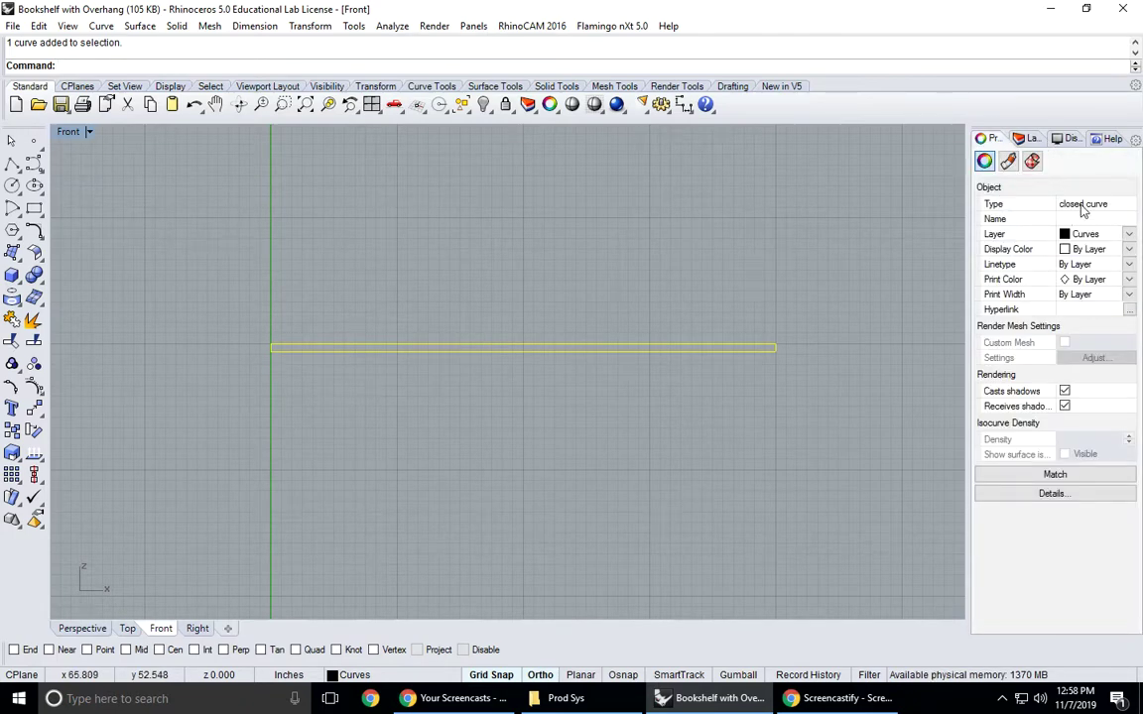
left_click(706, 301)
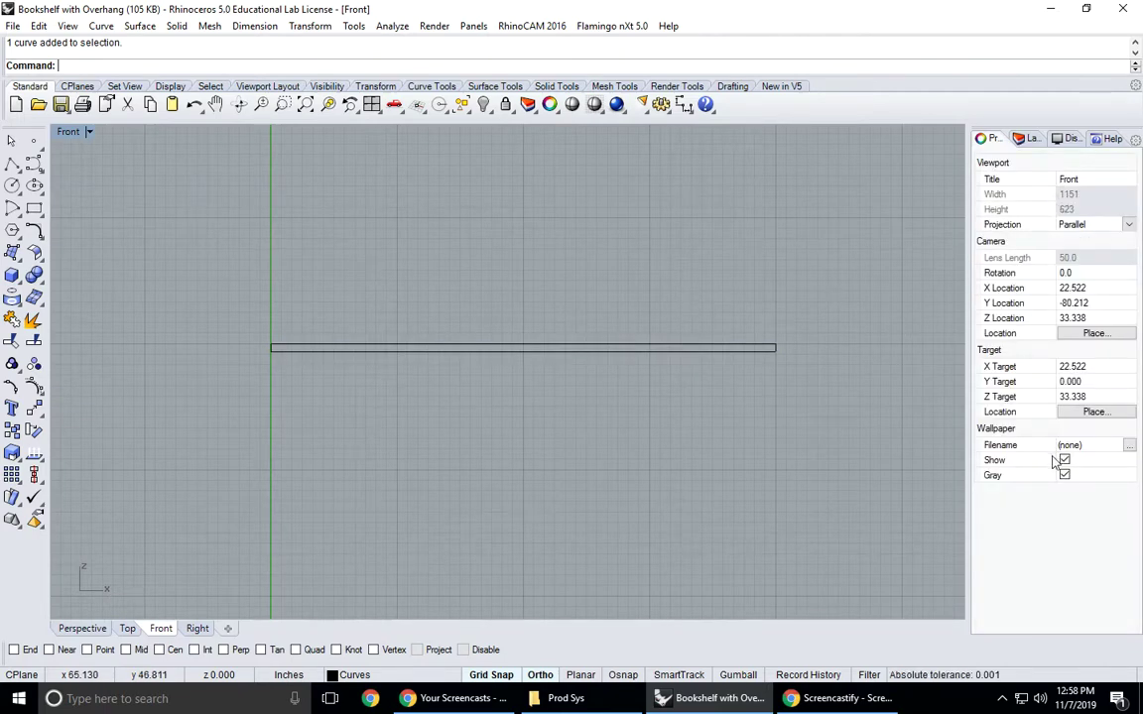
left_click(627, 347)
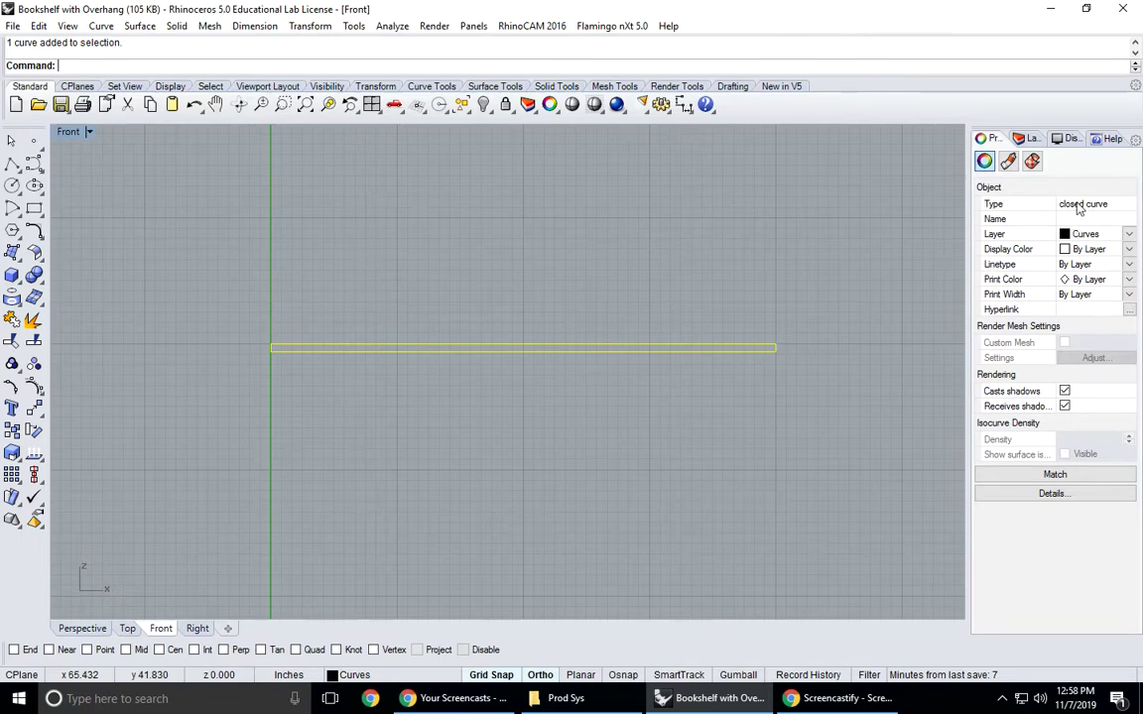
left_click(1027, 138)
- Outline the 0.75 in wide left side from x=3 under the top down to 0.75 in above ground
left_click(582, 356)
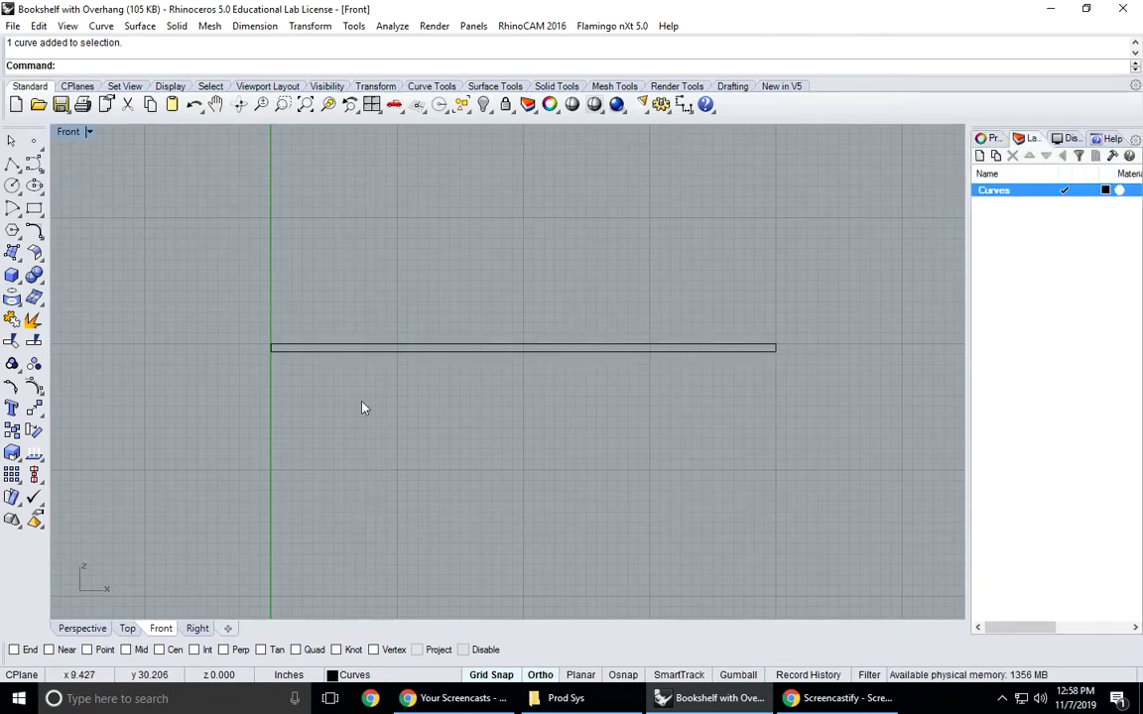
right_click_drag(348, 393, 258, 283)
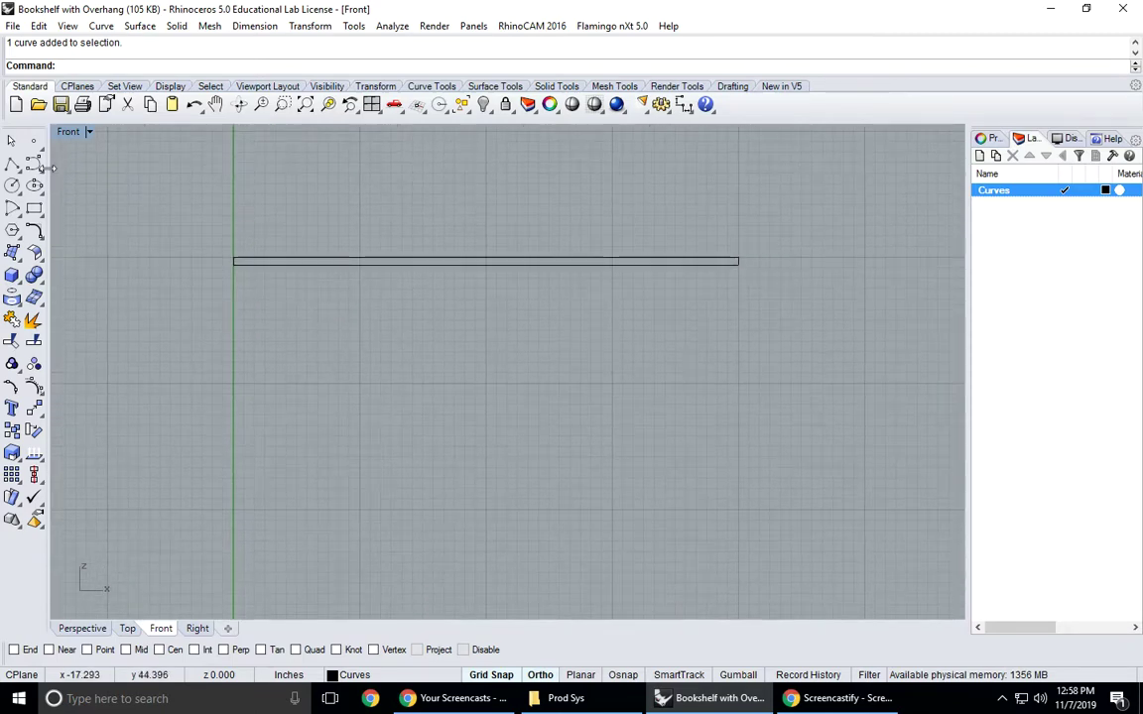
left_click(12, 163)
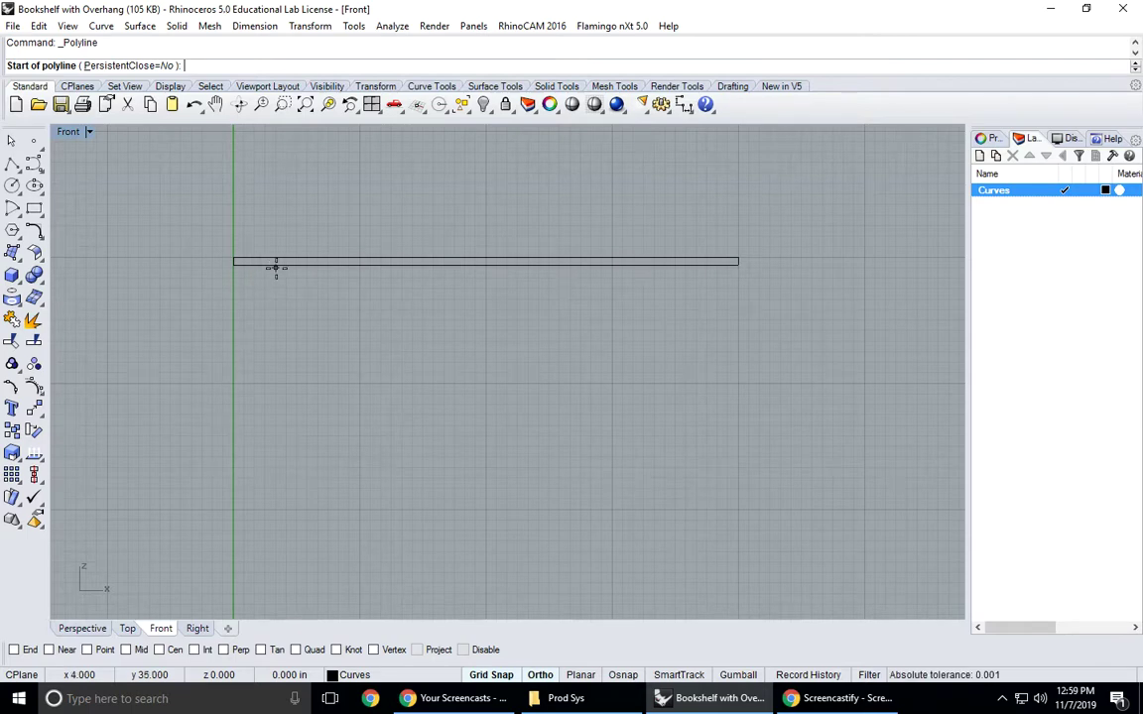
scroll(260, 268, "up", 6)
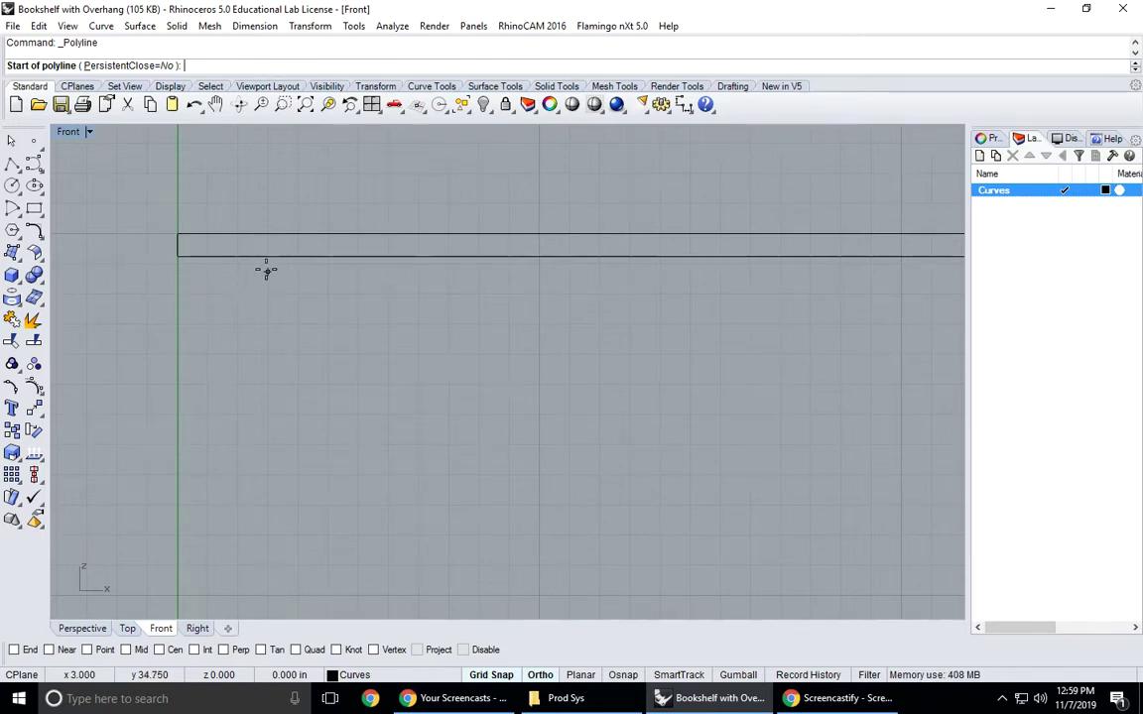
left_click(266, 256)
scroll(273, 370, "down", 5)
scroll(273, 370, "up", 5)
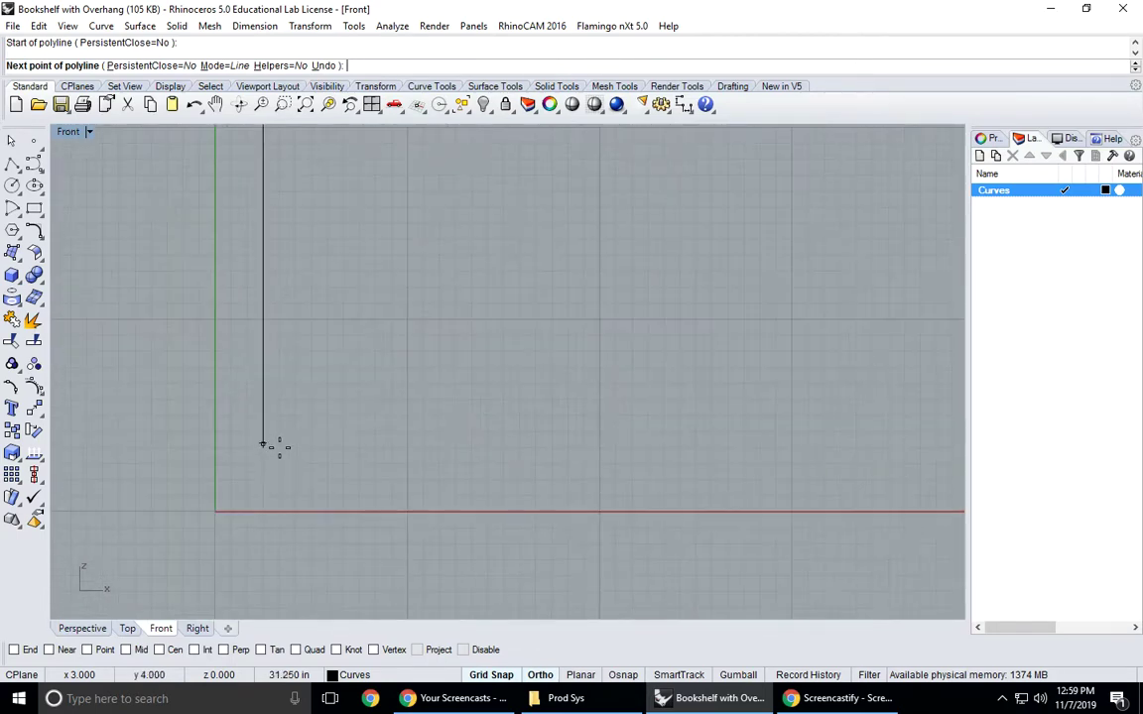
scroll(276, 397, "up", 10)
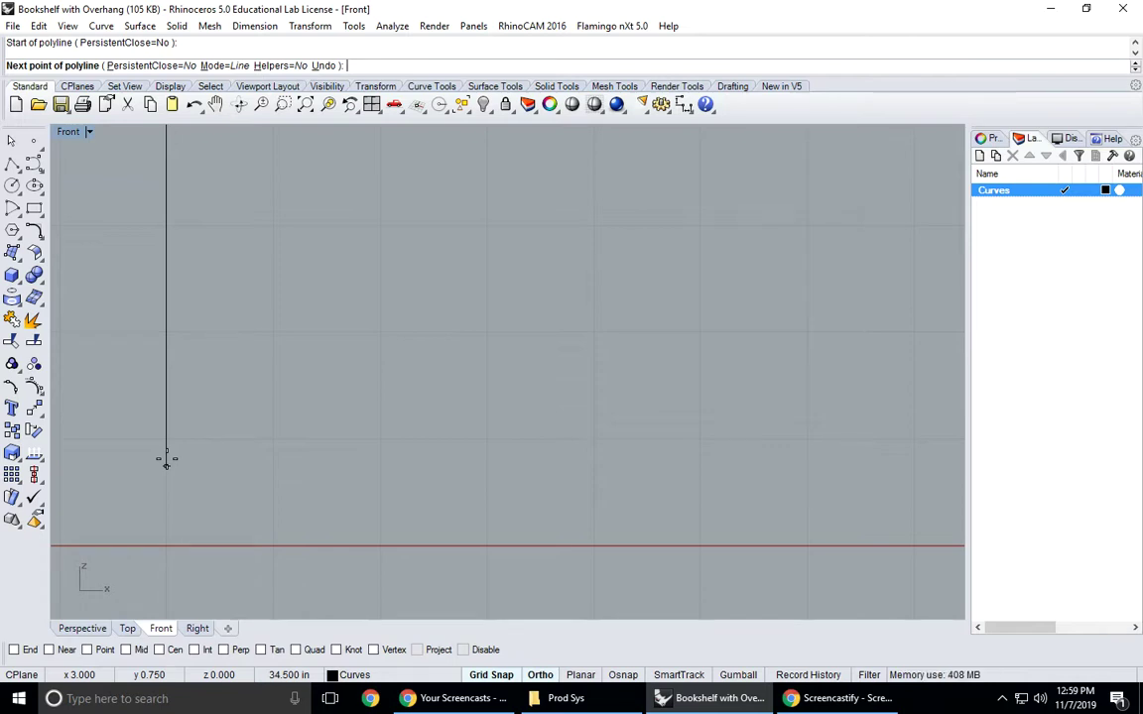
left_click(166, 462)
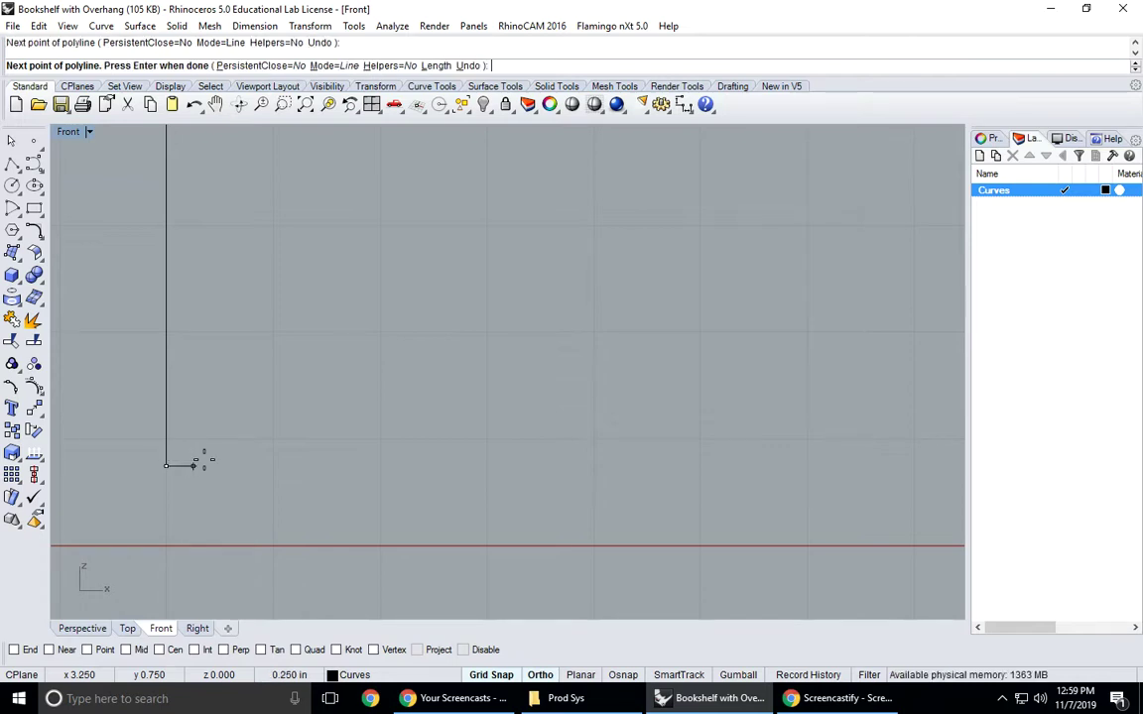
left_click(245, 466)
scroll(235, 459, "down", 12)
scroll(260, 462, "down", 6)
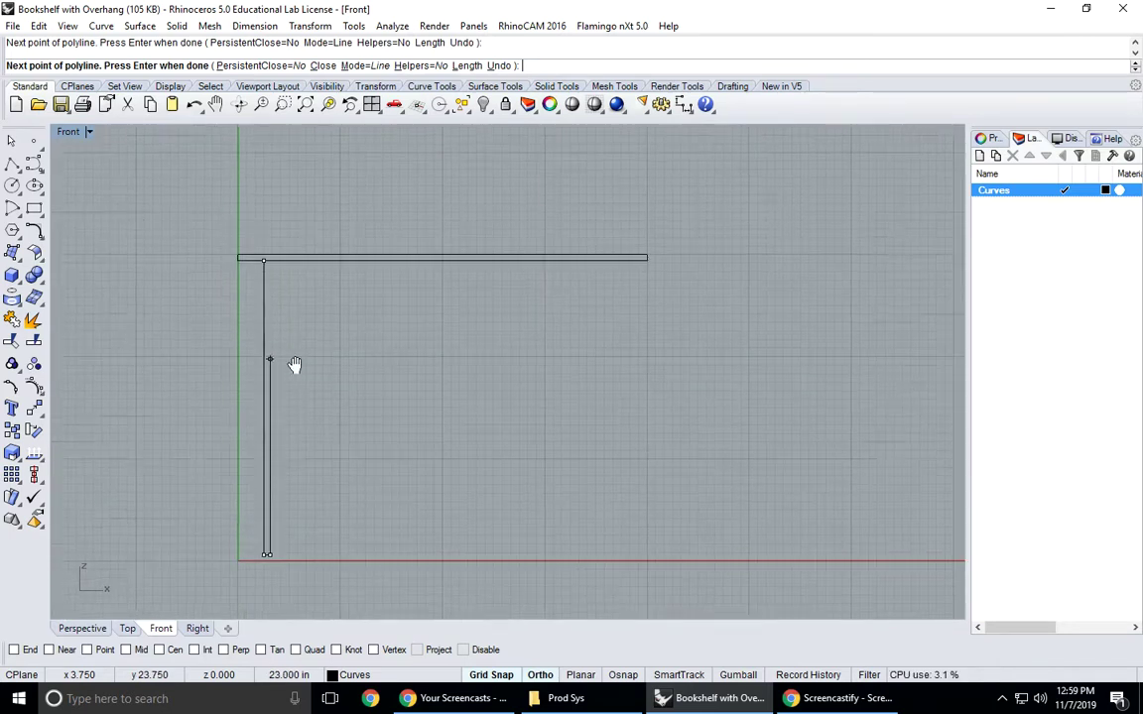
scroll(279, 357, "up", 5)
scroll(279, 318, "up", 8)
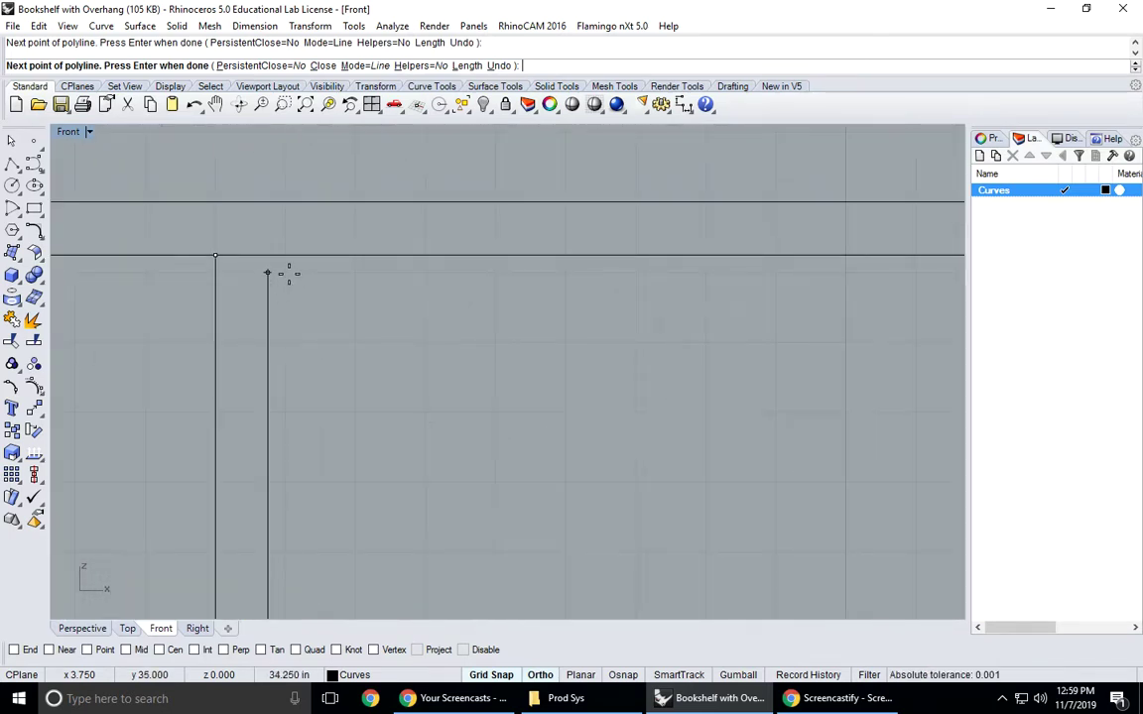
- Close the left side outline at its start point and select it
left_click(216, 256)
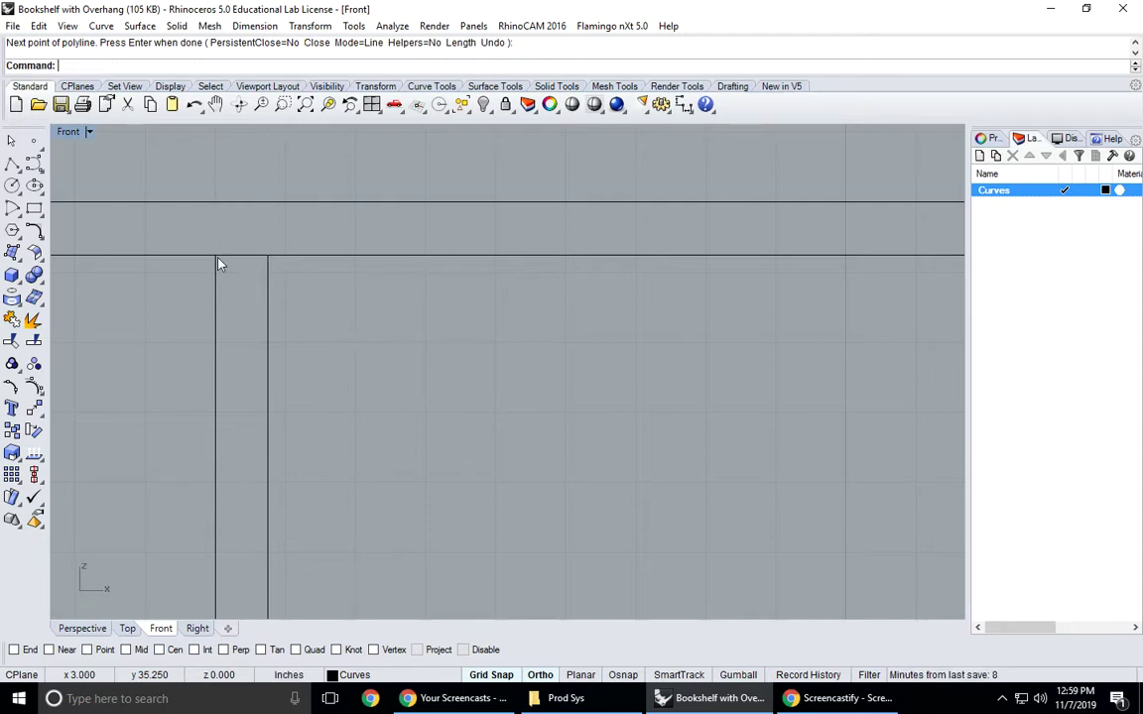
left_click(216, 332)
scroll(329, 332, "down", 10)
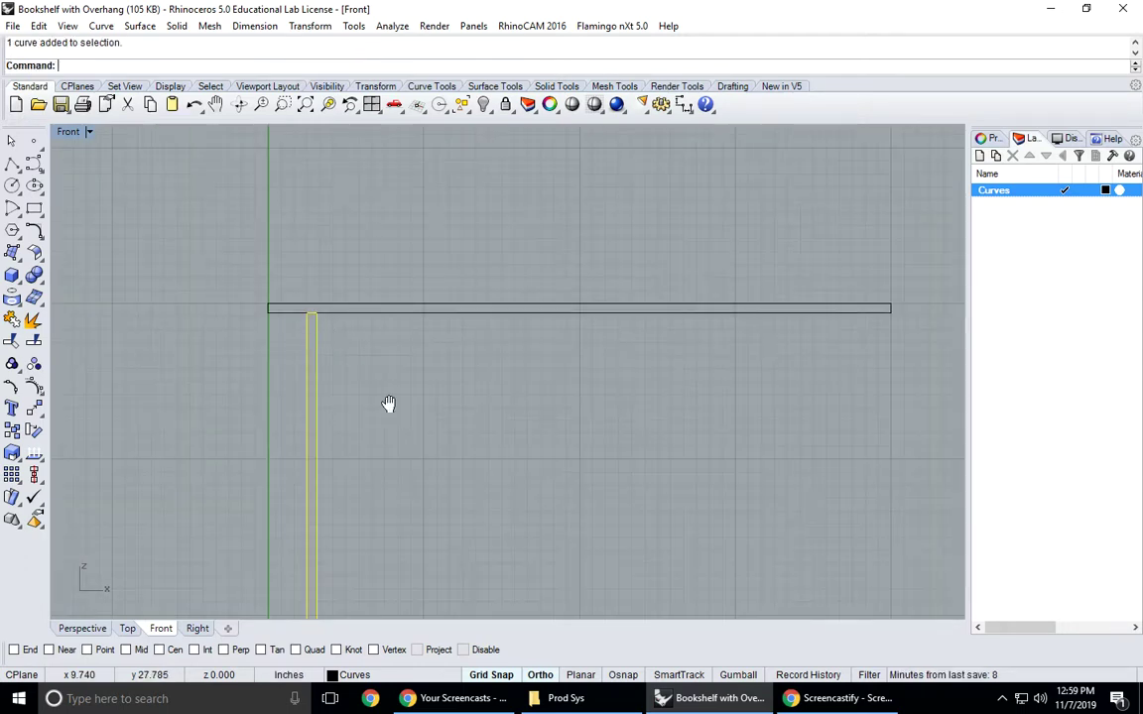
scroll(363, 333, "down", 4)
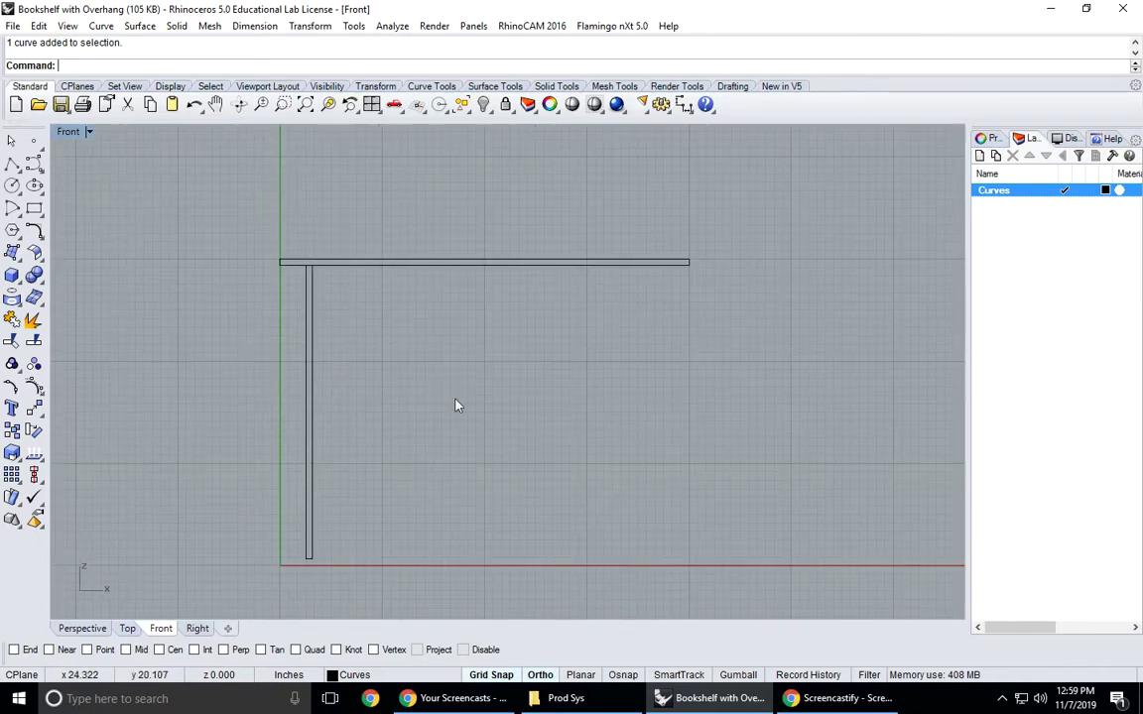
- Copy the left leg rectangle, setting its base point on the leg
left_click(12, 431)
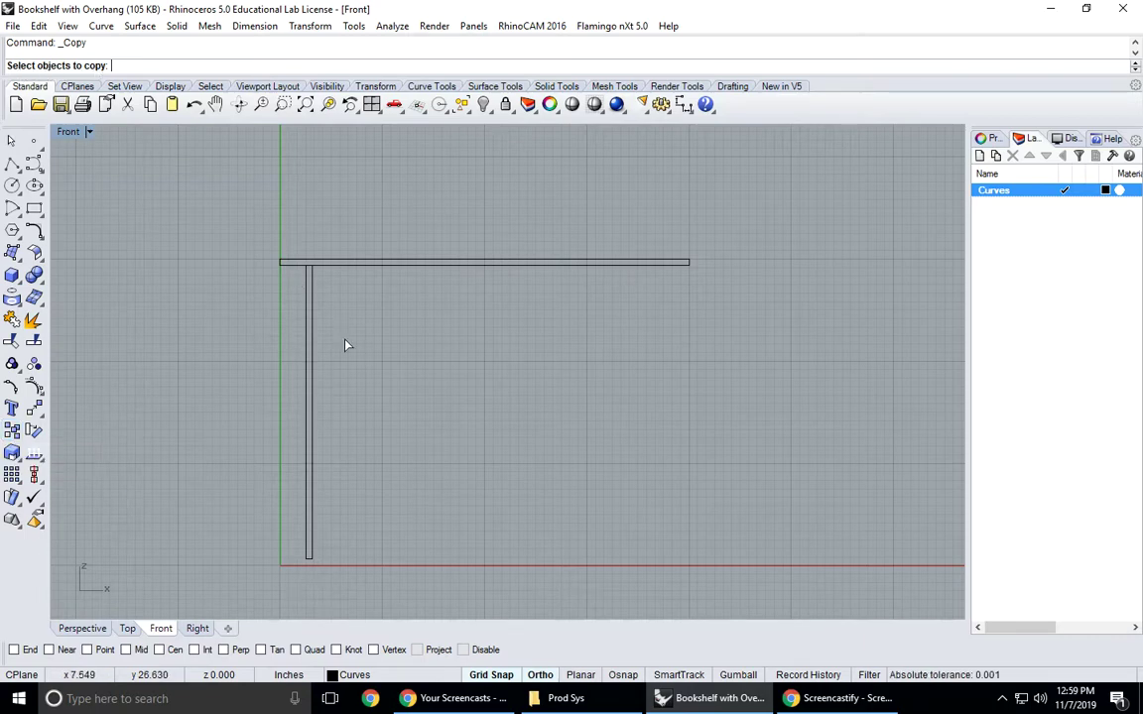
left_click(313, 356)
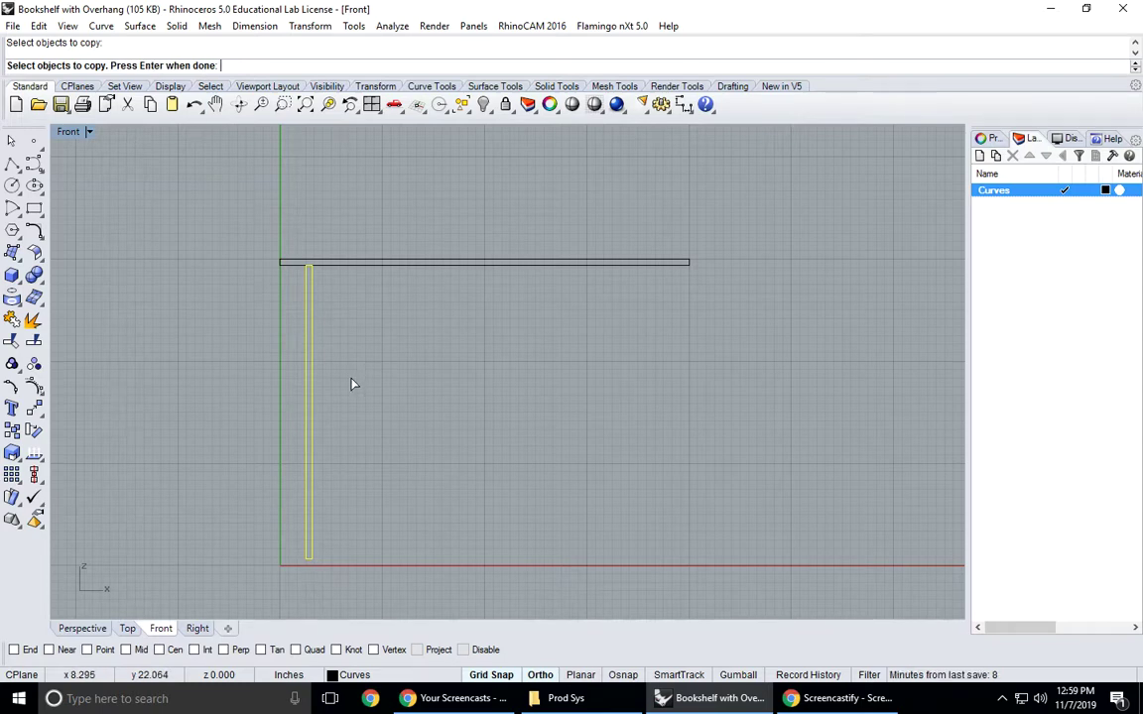
key("Return")
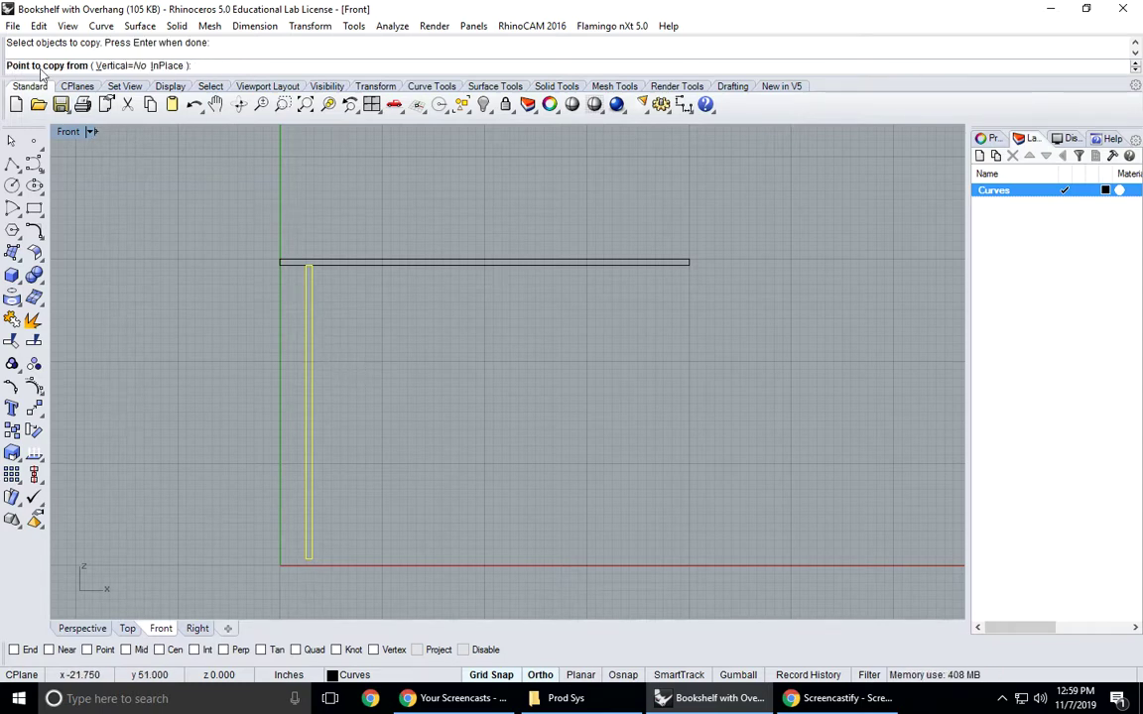
scroll(316, 394, "up", 6)
scroll(315, 394, "up", 2)
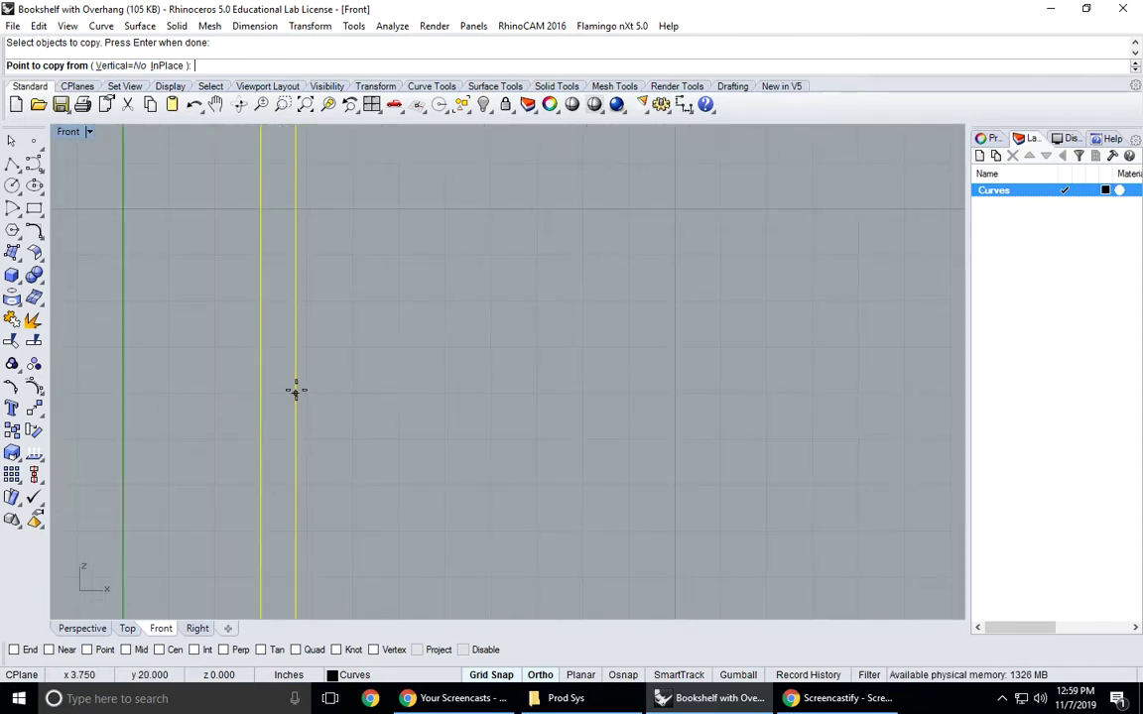
left_click(296, 391)
scroll(295, 391, "down", 6)
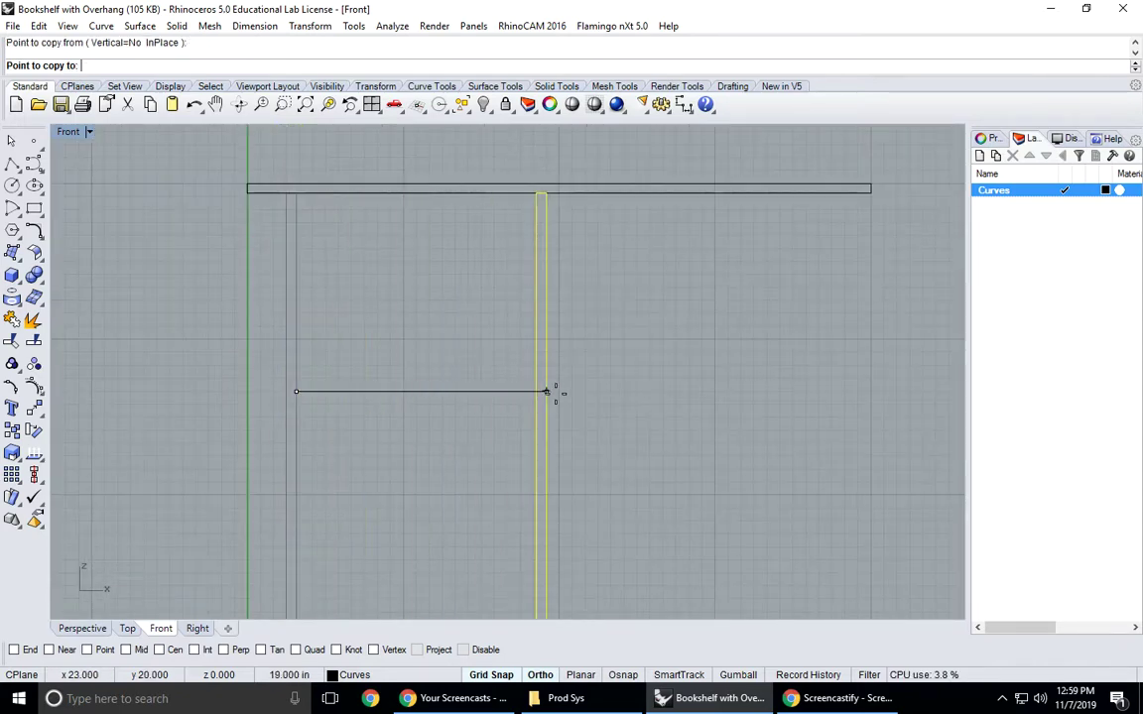
- With Ortho on, place the leg copy under the top board's right end
right_click_drag(580, 391, 359, 413)
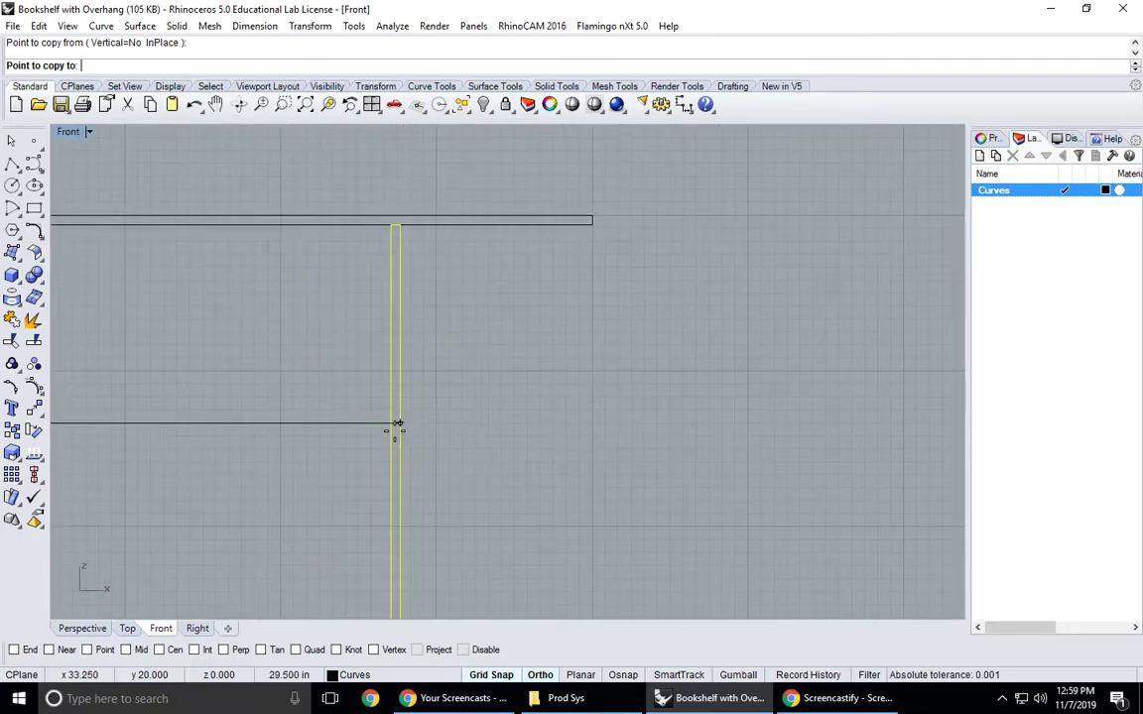
left_click(540, 674)
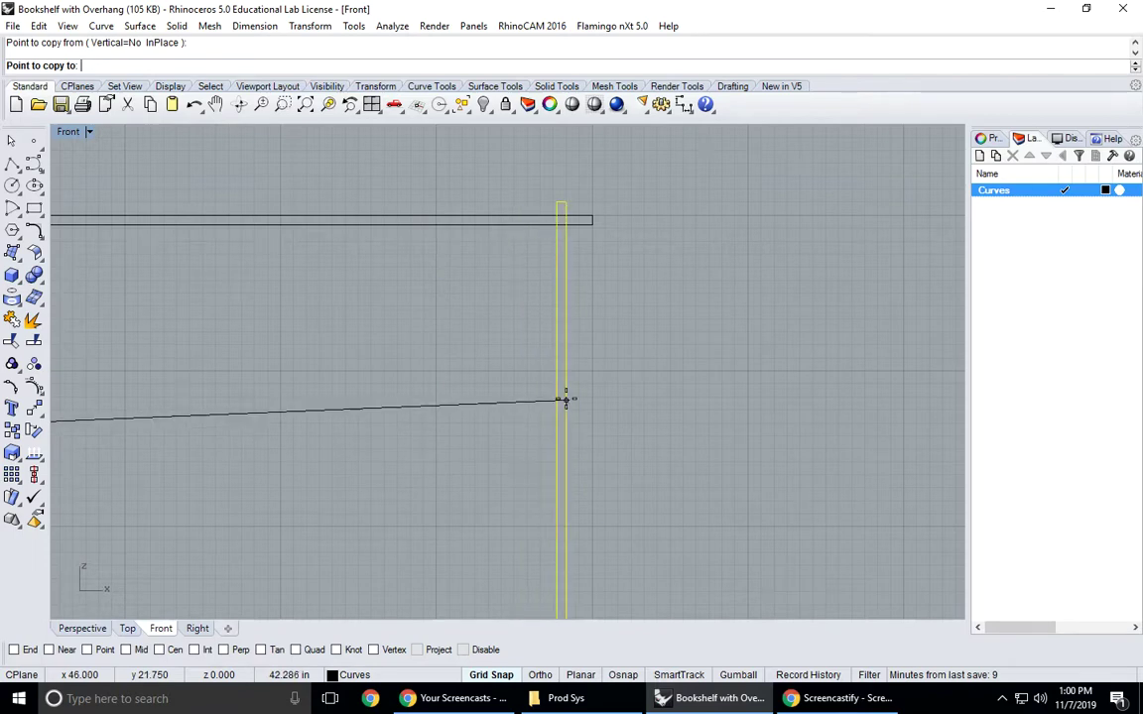
left_click(539, 674)
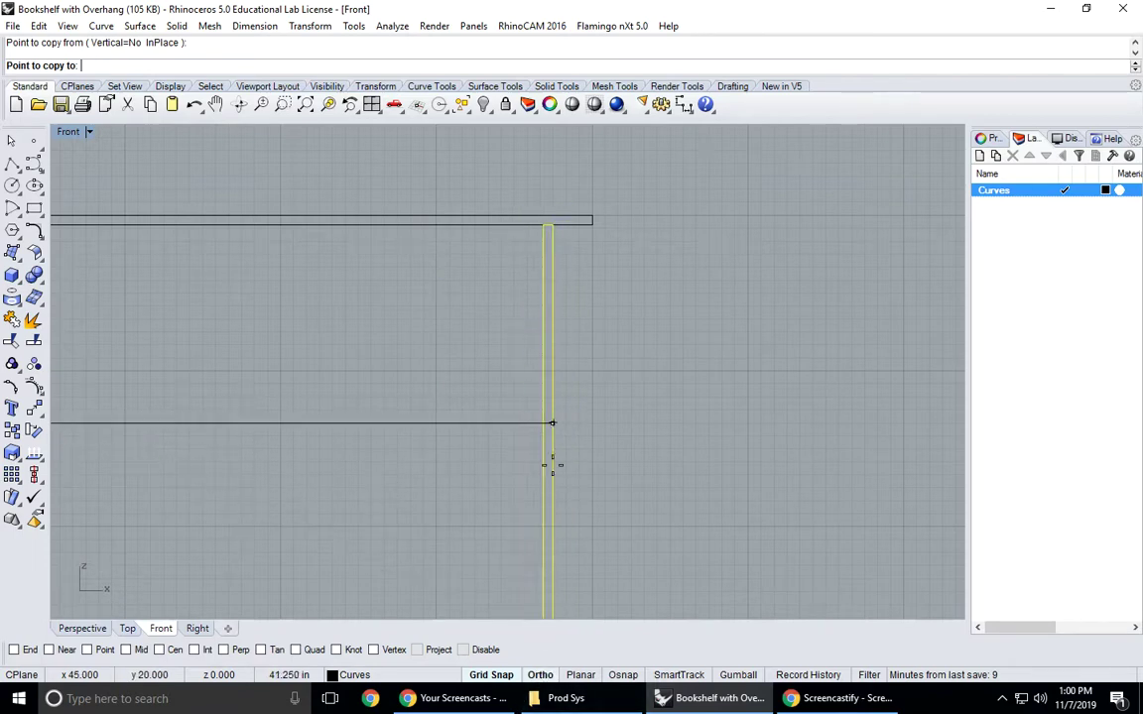
left_click(539, 675)
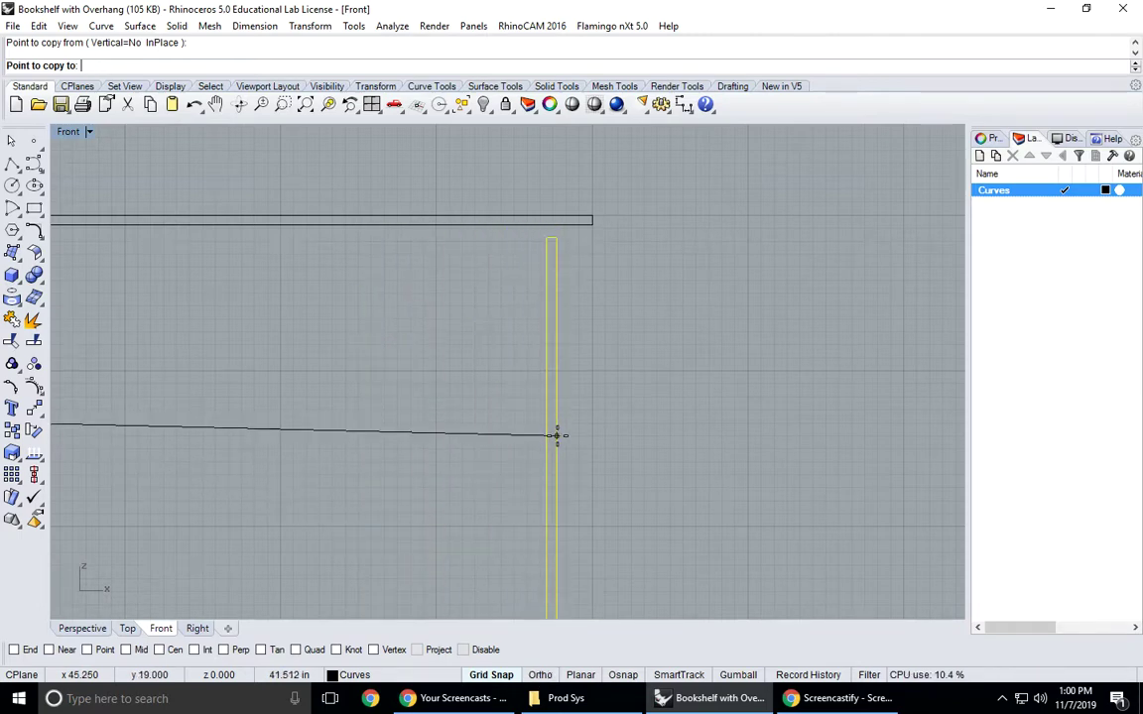
key("F8")
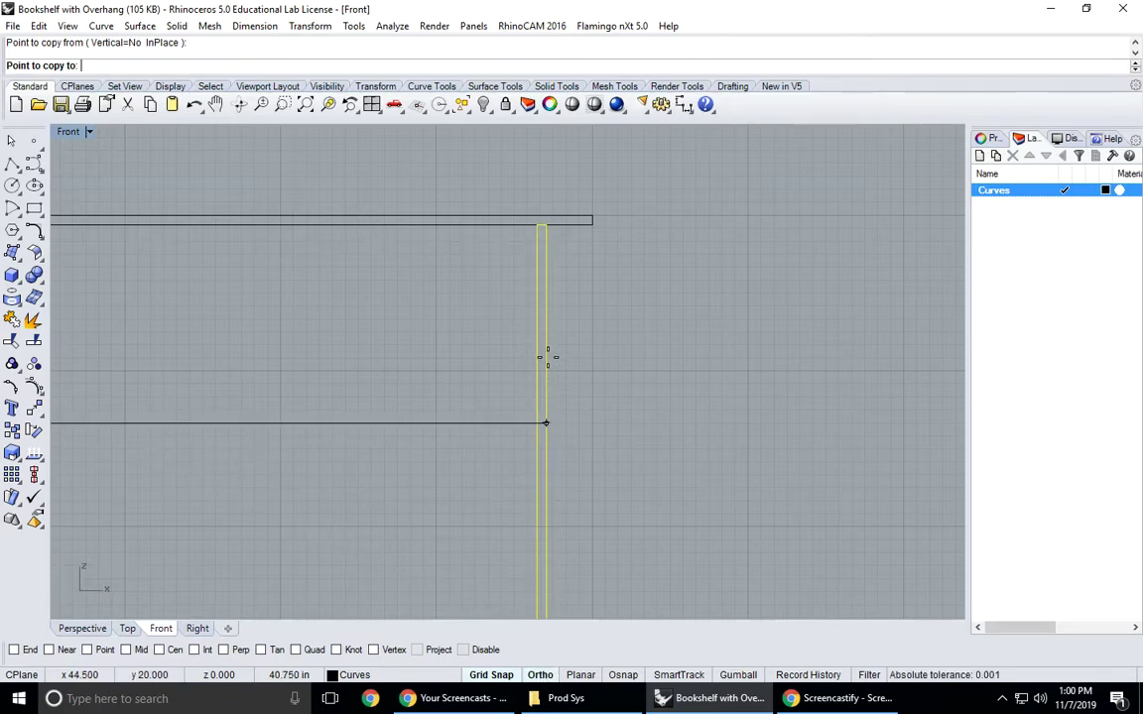
scroll(551, 353, "up", 3)
right_click_drag(572, 337, 551, 439)
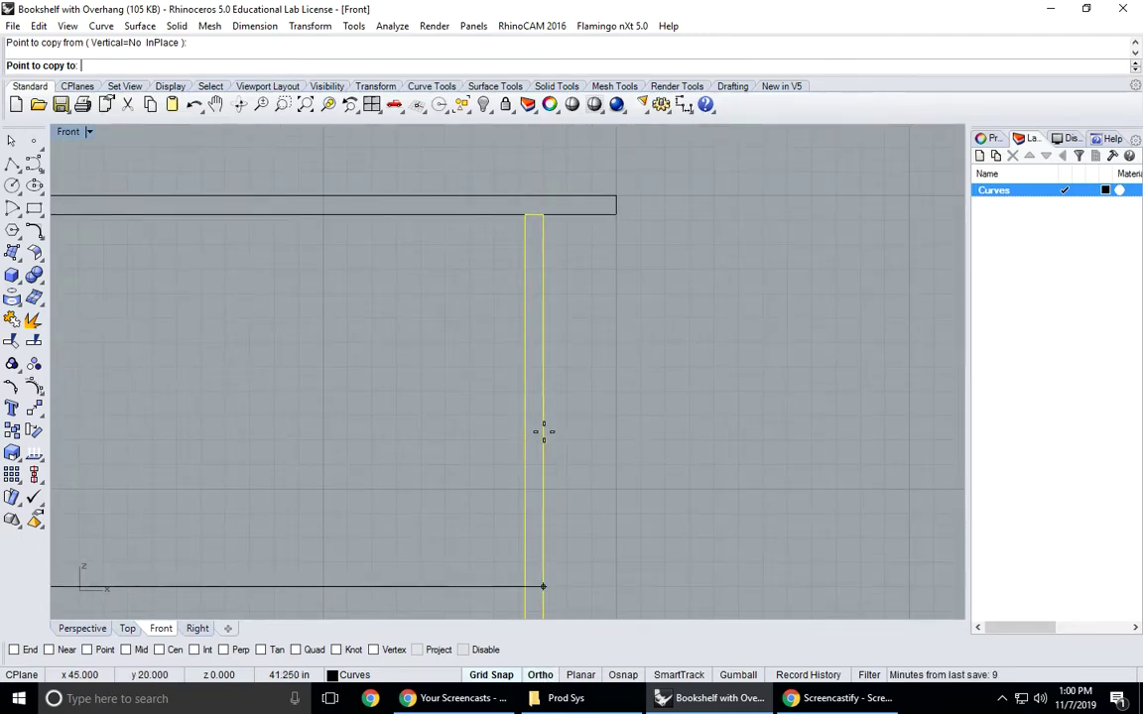
left_click(539, 432)
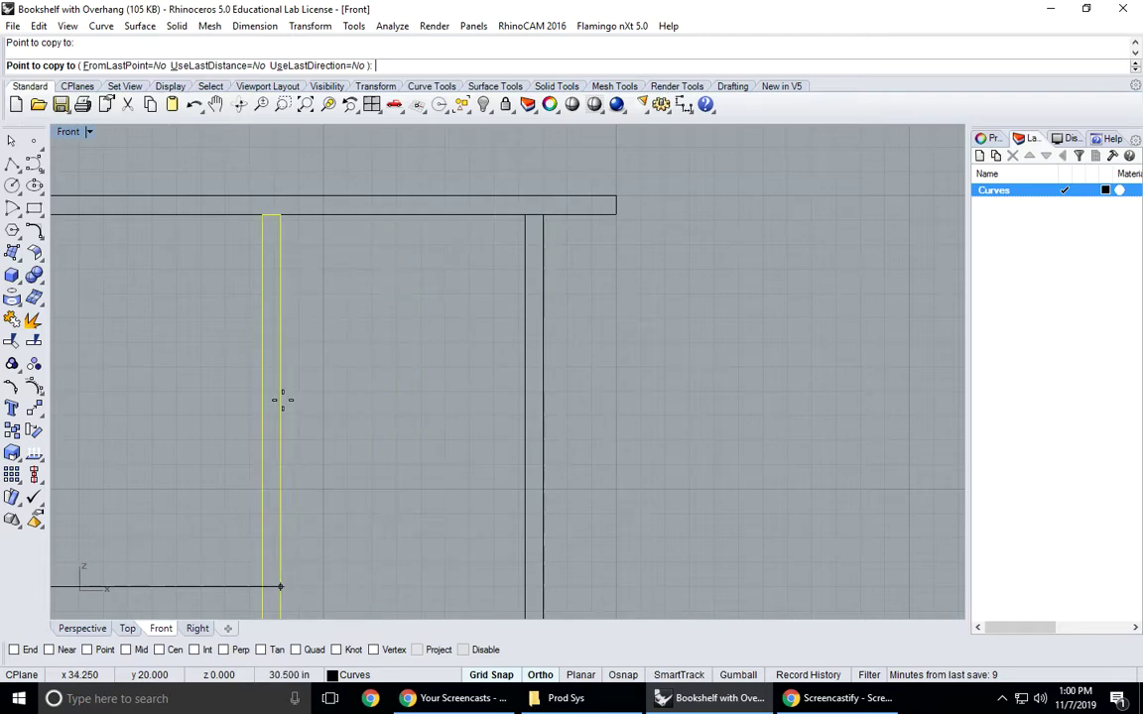
scroll(306, 401, "down", 3)
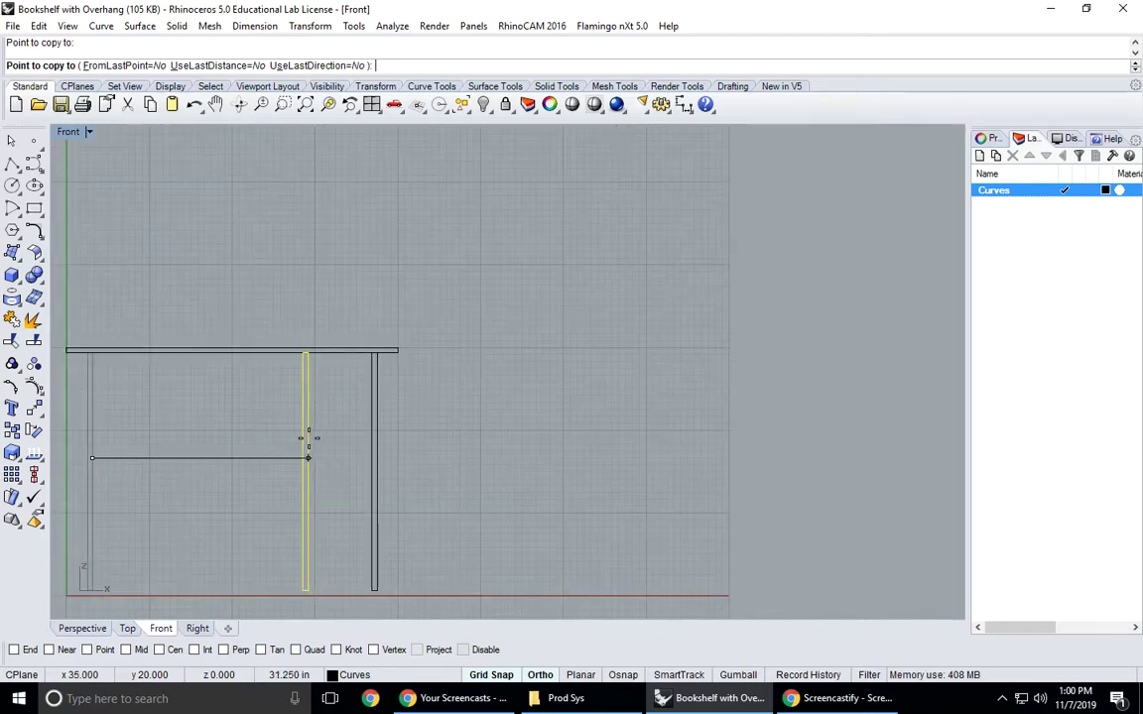
right_click_drag(308, 436, 401, 429)
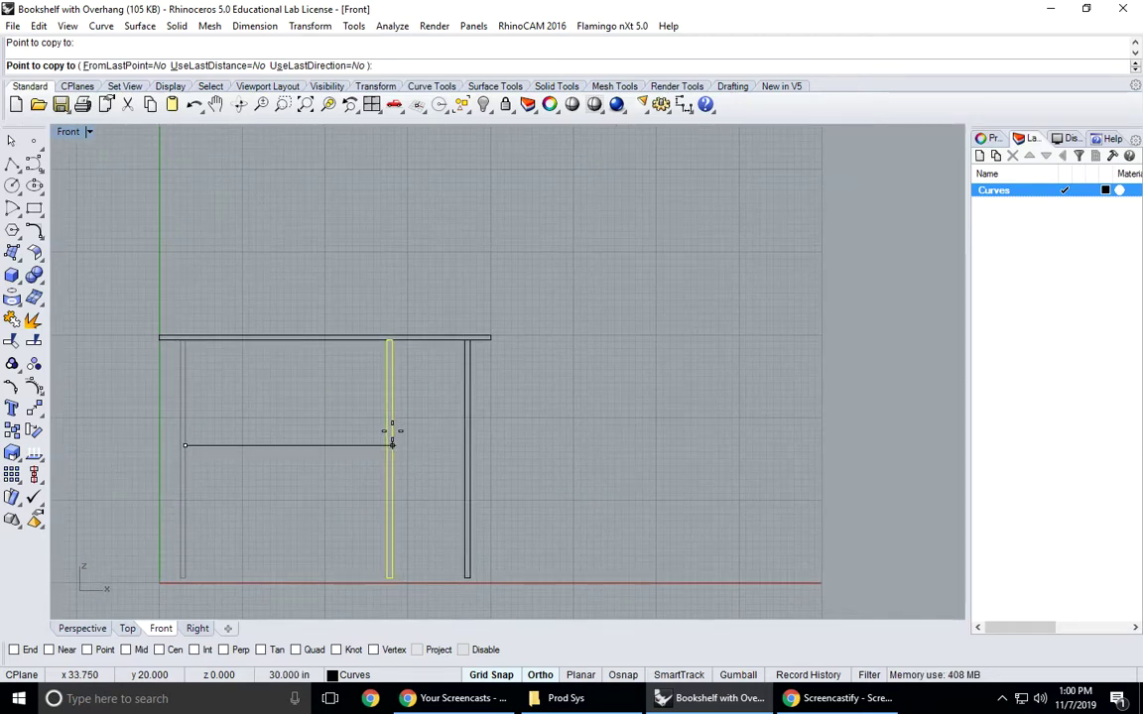
key("Escape")
right_click_drag(363, 499, 400, 481)
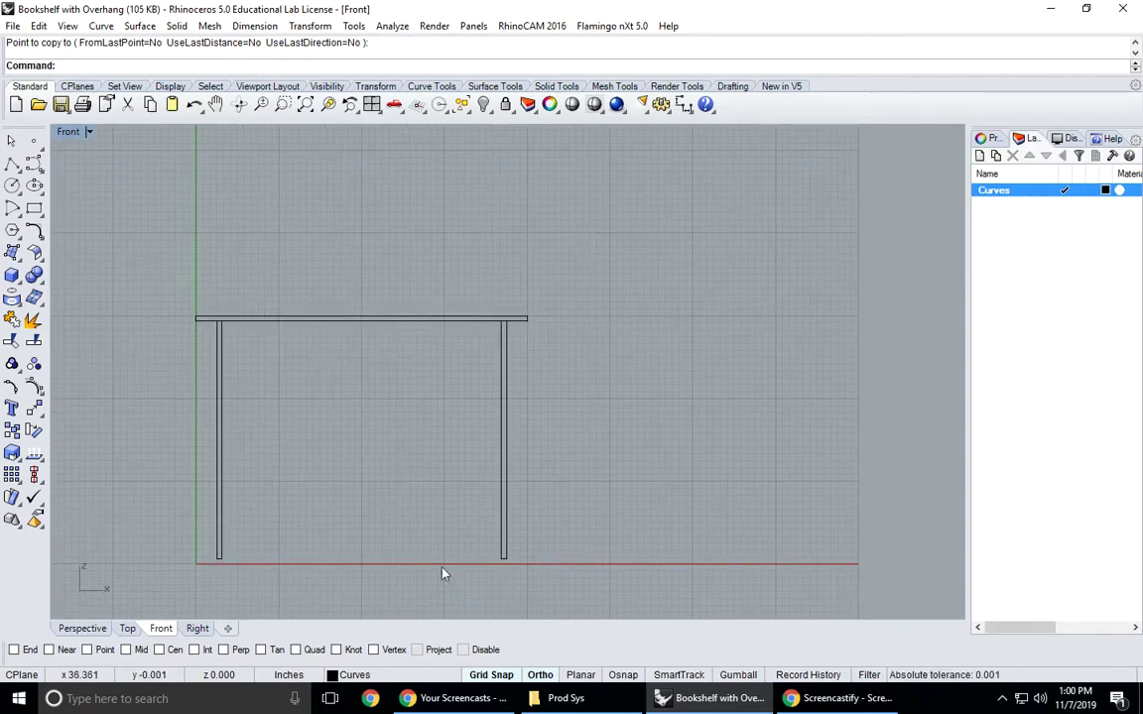
- Start the bottom board polyline at the left leg's bottom-left corner, dropping to the axis
left_click(12, 165)
scroll(184, 536, "up", 8)
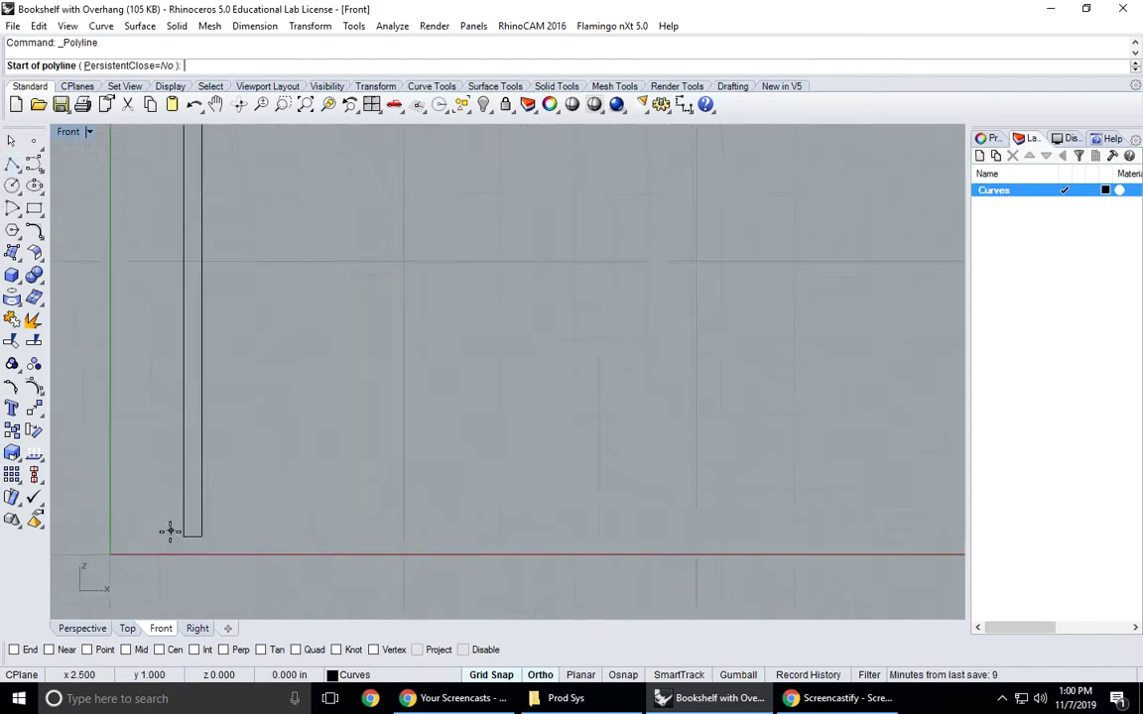
right_click_drag(199, 540, 194, 455)
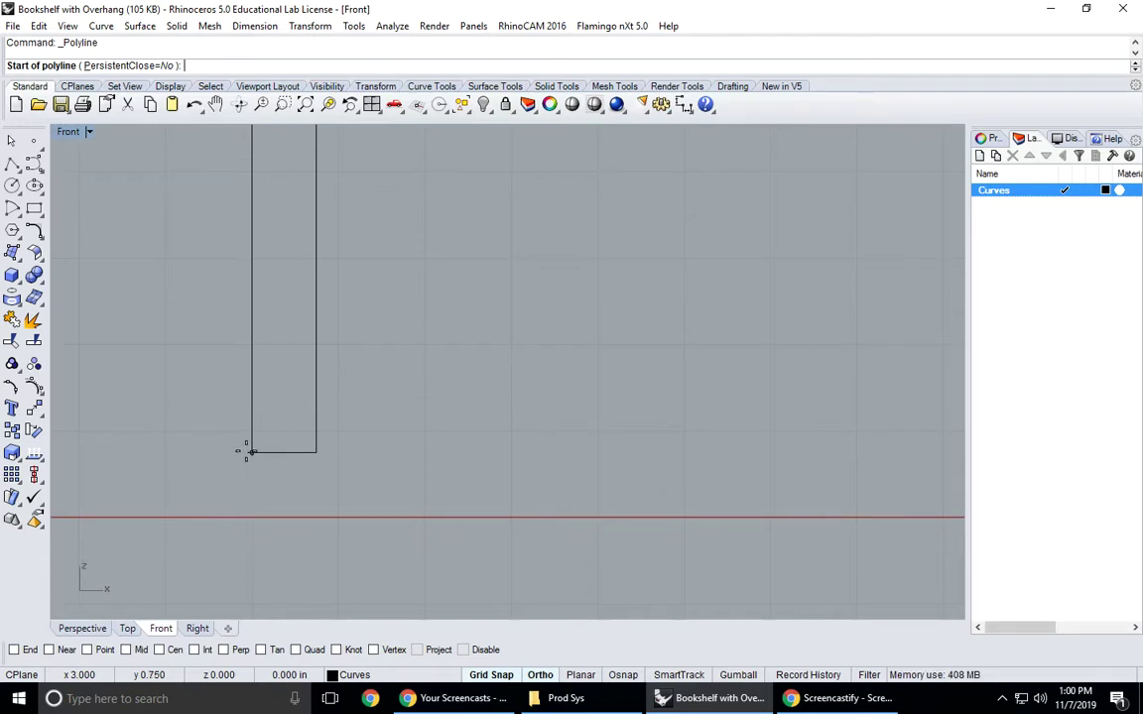
left_click(251, 453)
left_click(251, 515)
scroll(676, 523, "down", 5)
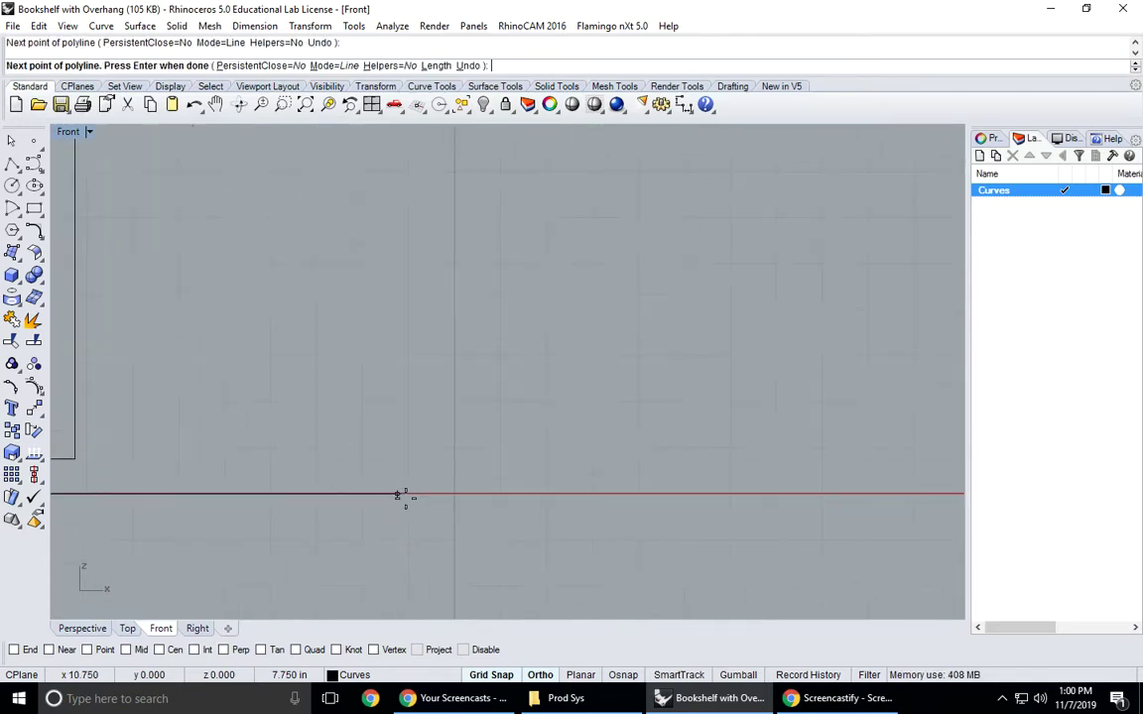
right_click_drag(650, 501, 403, 502)
scroll(403, 502, "down", 2)
scroll(596, 496, "up", 4)
- Run the bottom board outline under the right leg to its corner and close it
left_click(615, 482)
left_click(617, 438)
scroll(467, 452, "down", 8)
right_click_drag(236, 439, 560, 456)
scroll(350, 462, "up", 6)
left_click(323, 460)
scroll(424, 457, "down", 9)
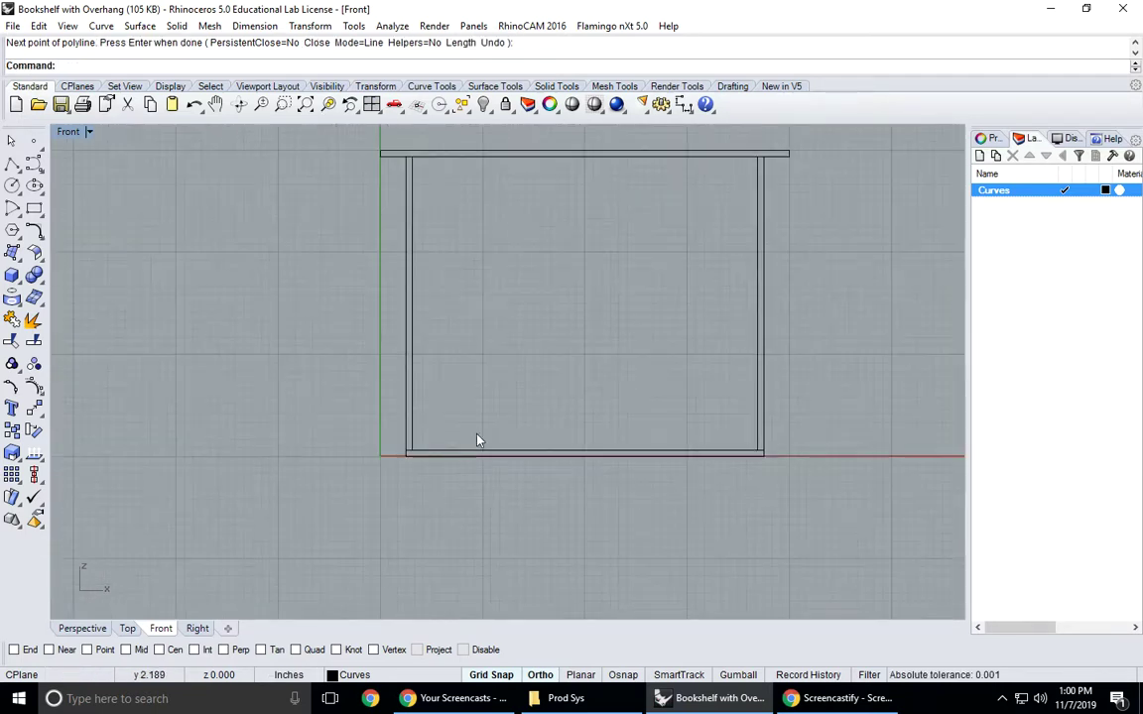
right_click_drag(492, 429, 428, 486)
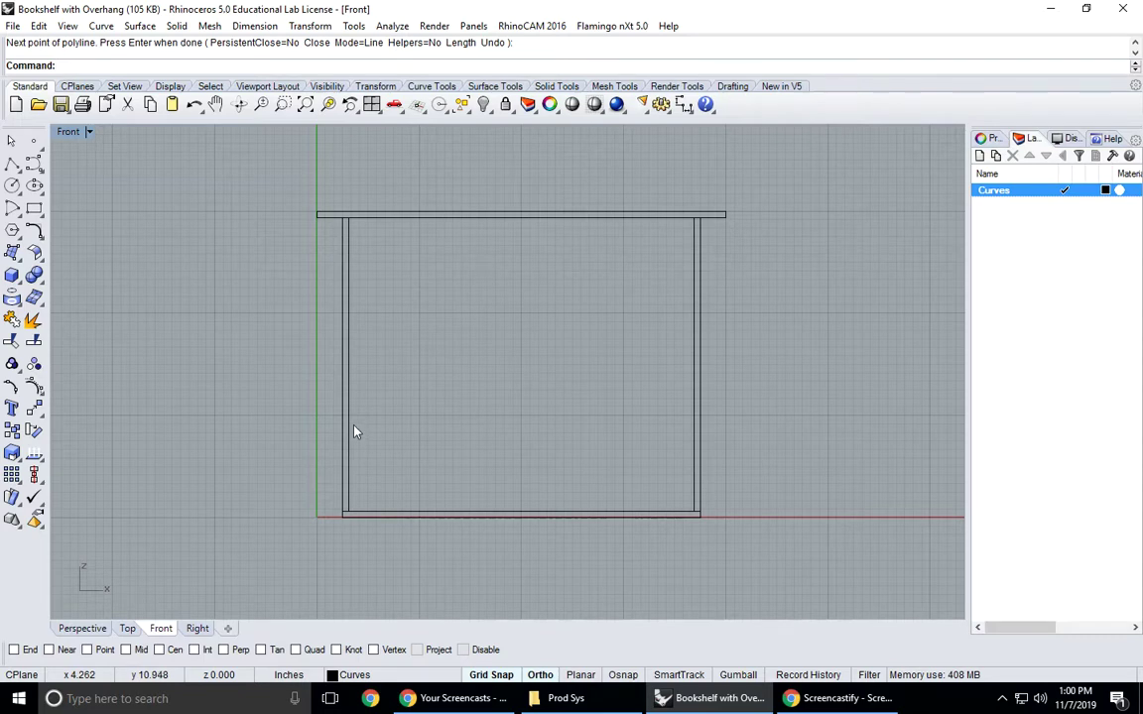
scroll(356, 431, "up", 5)
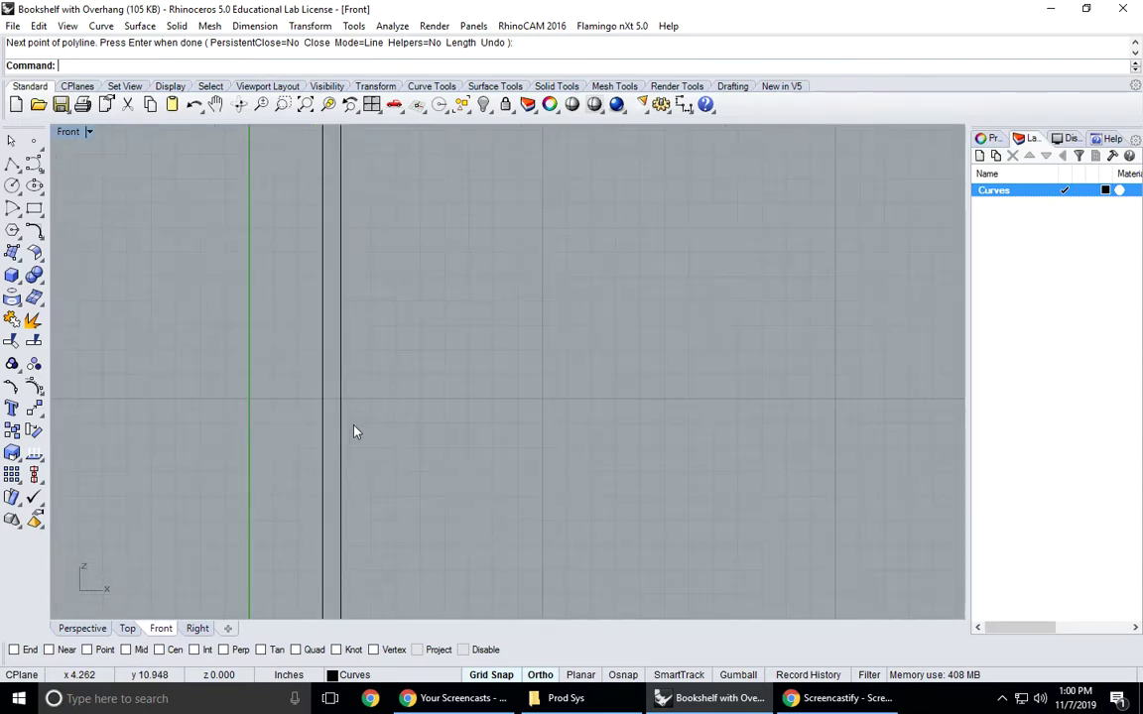
- Start a polyline, then check the grid snap spacing in Rhino Options and close it unchanged
left_click(13, 165)
scroll(323, 387, "up", 4)
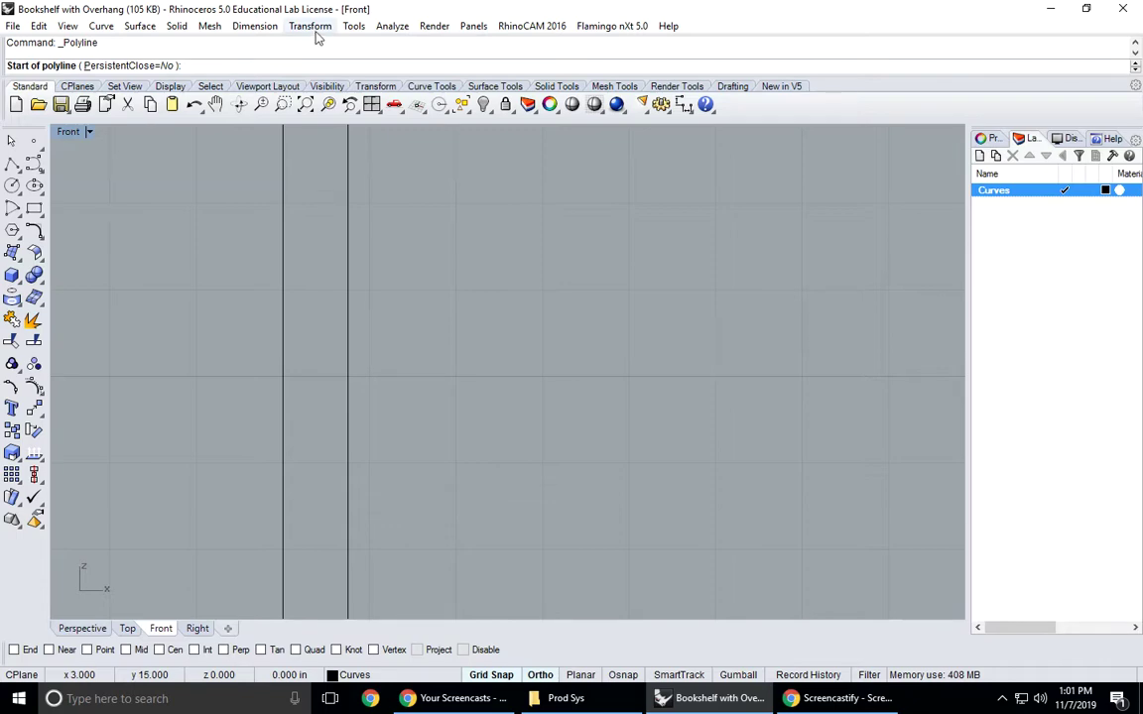
left_click(352, 27)
left_click(387, 359)
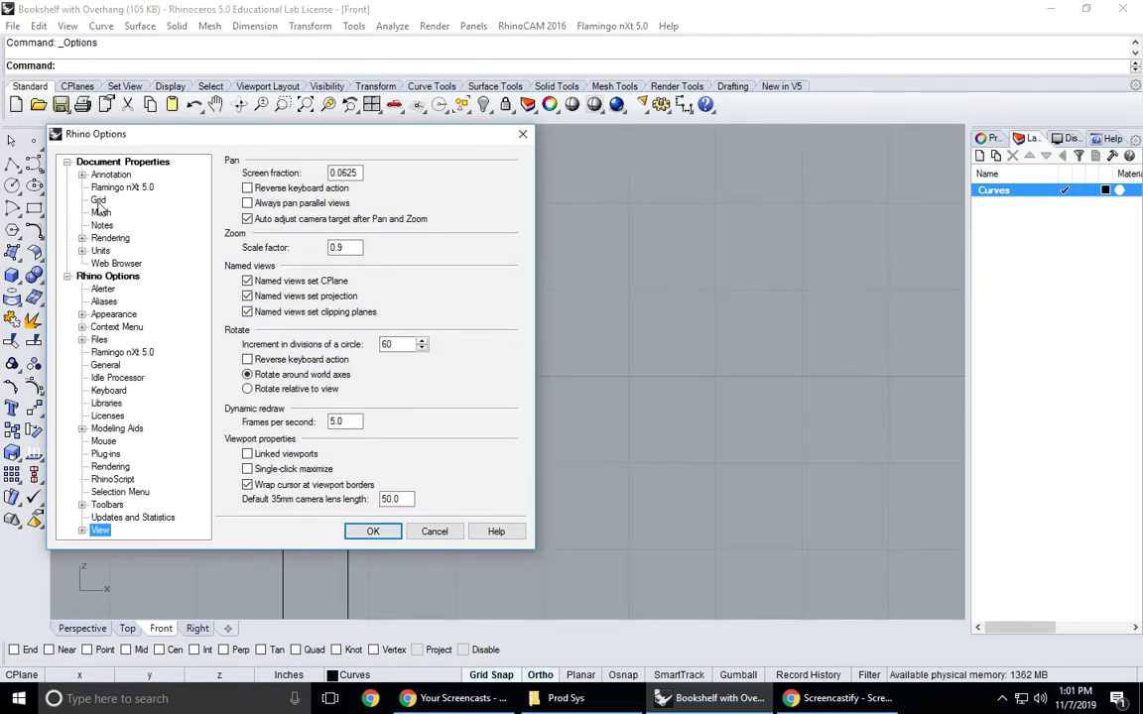
left_click(98, 201)
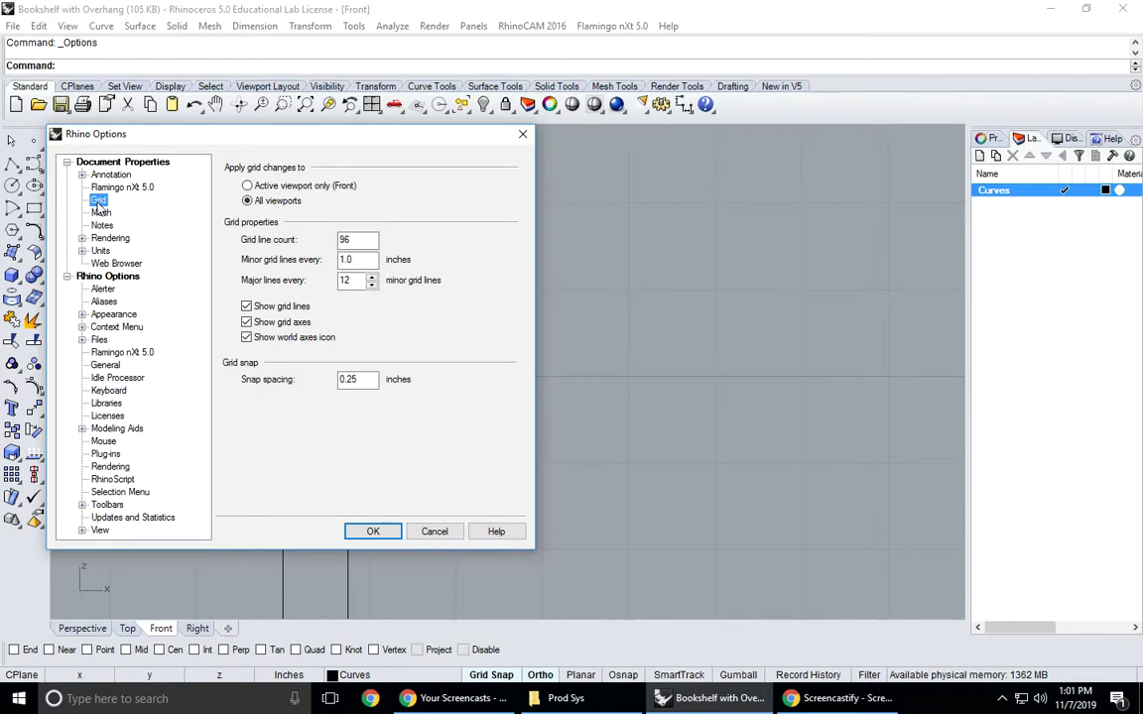
left_click(356, 379)
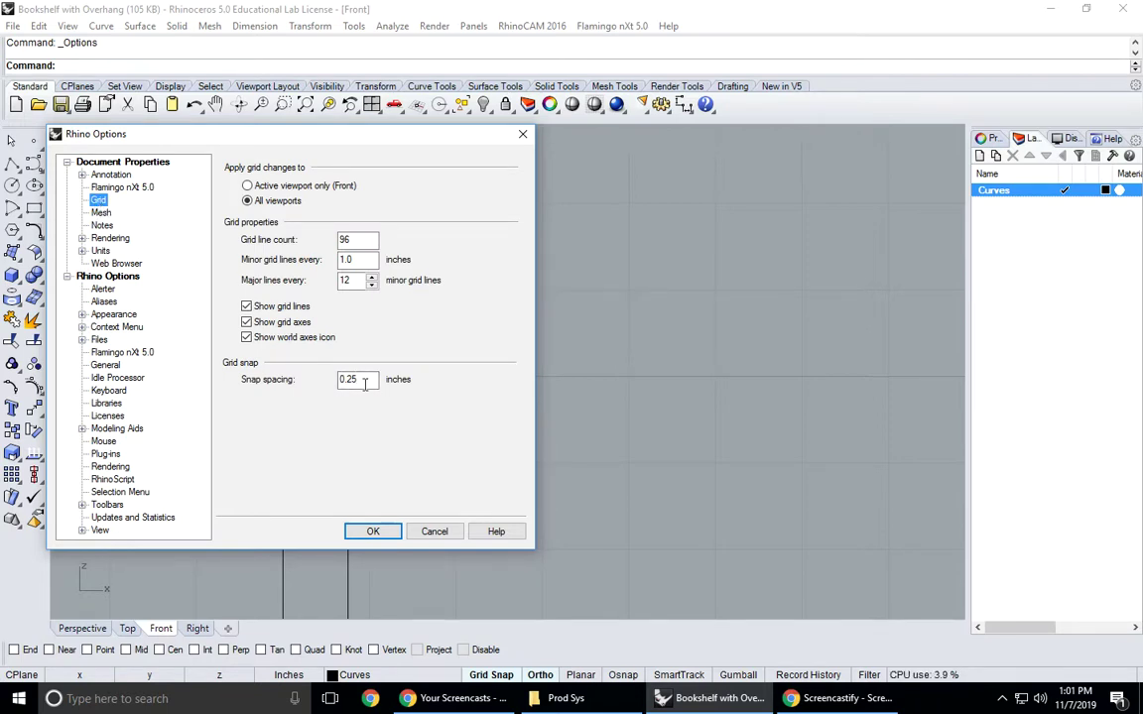
left_click(424, 536)
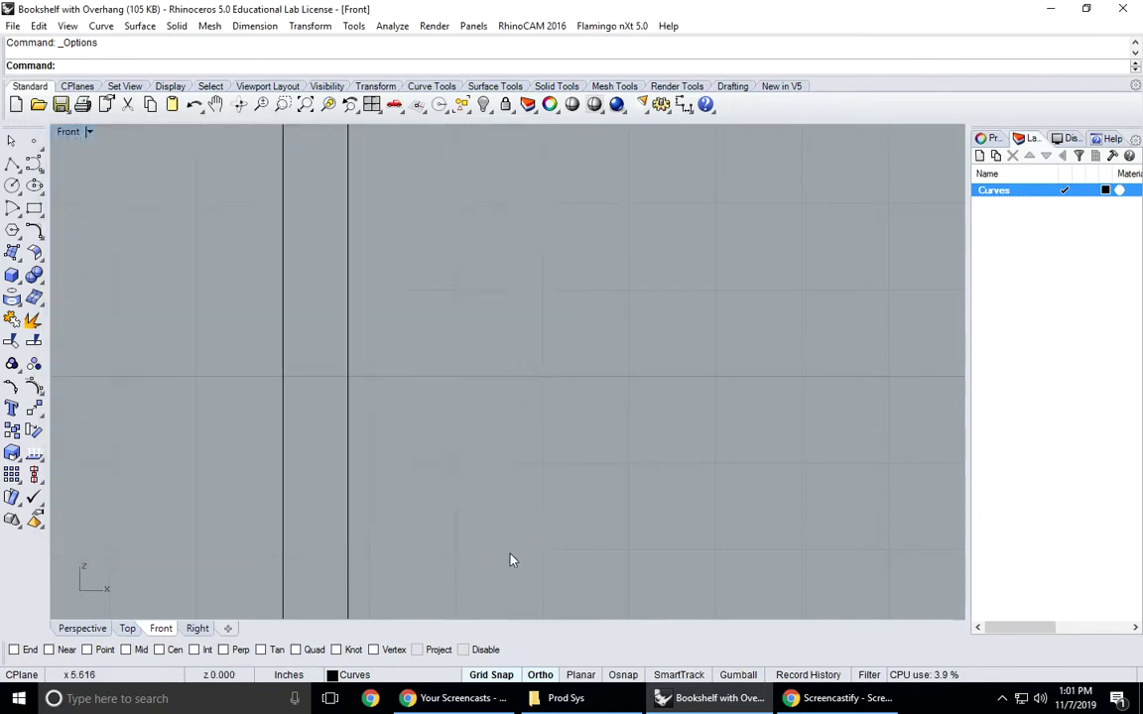
- Set the grid snap spacing to 0.125 in through the Grid Snap settings
right_click(491, 675)
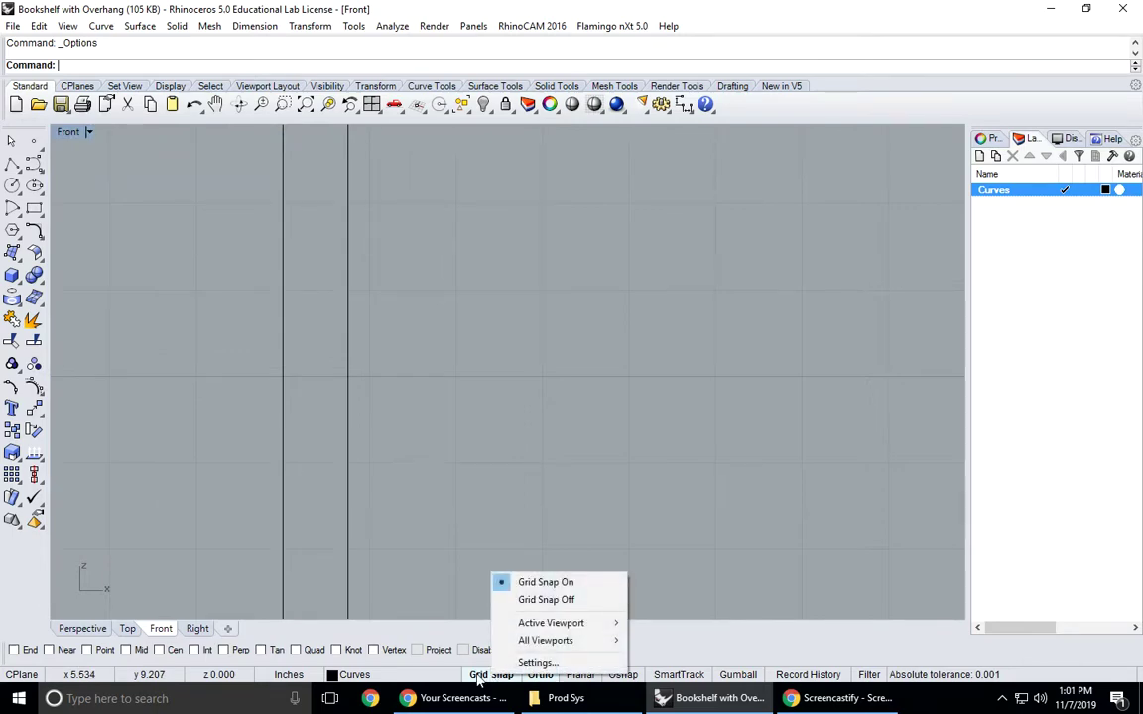
left_click(536, 663)
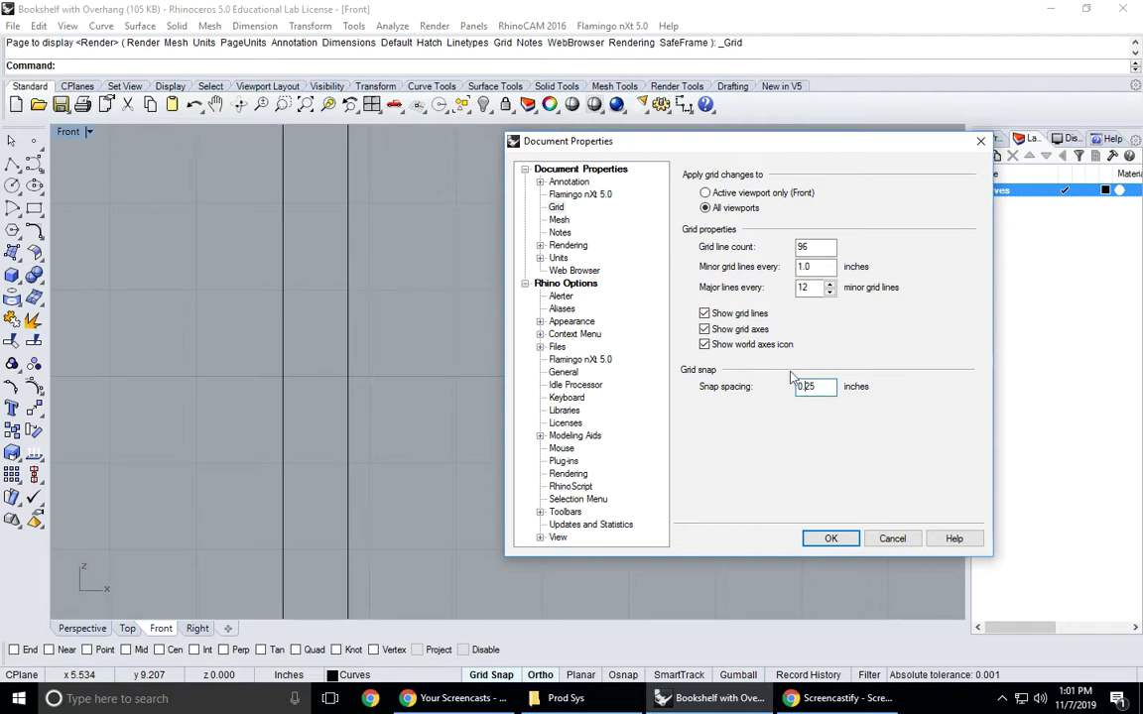
left_click(825, 539)
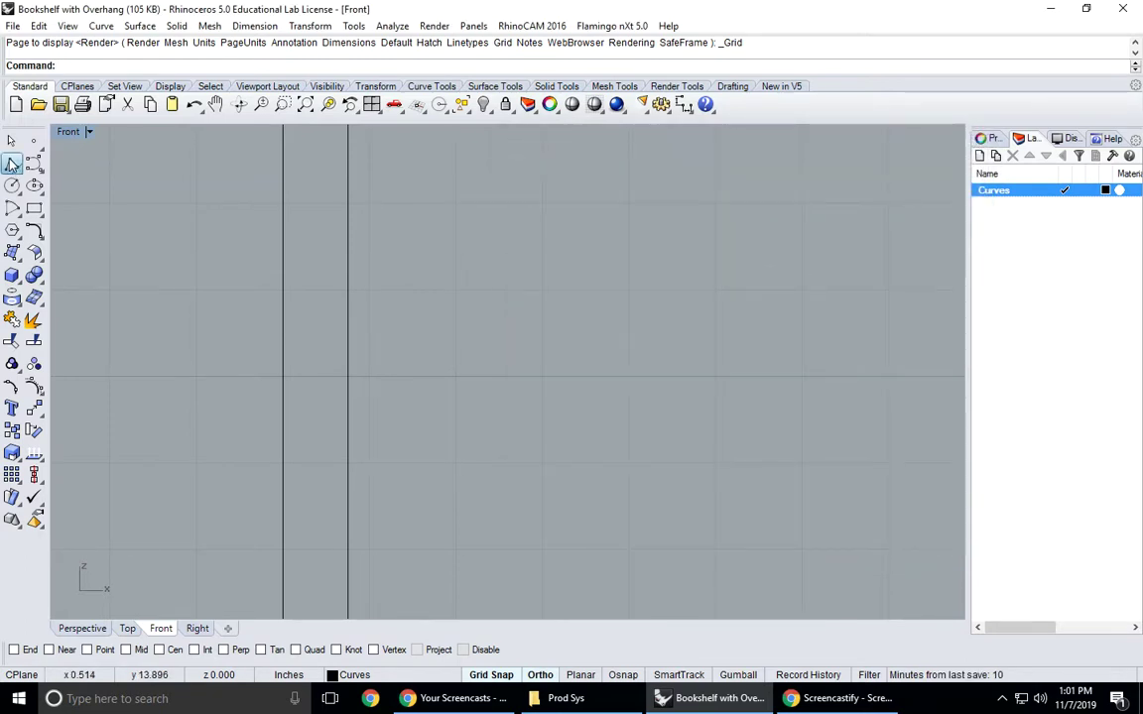
- Start a polyline for the lower shelf at the left side panel, marking its 0.75 in thickness
left_click(12, 163)
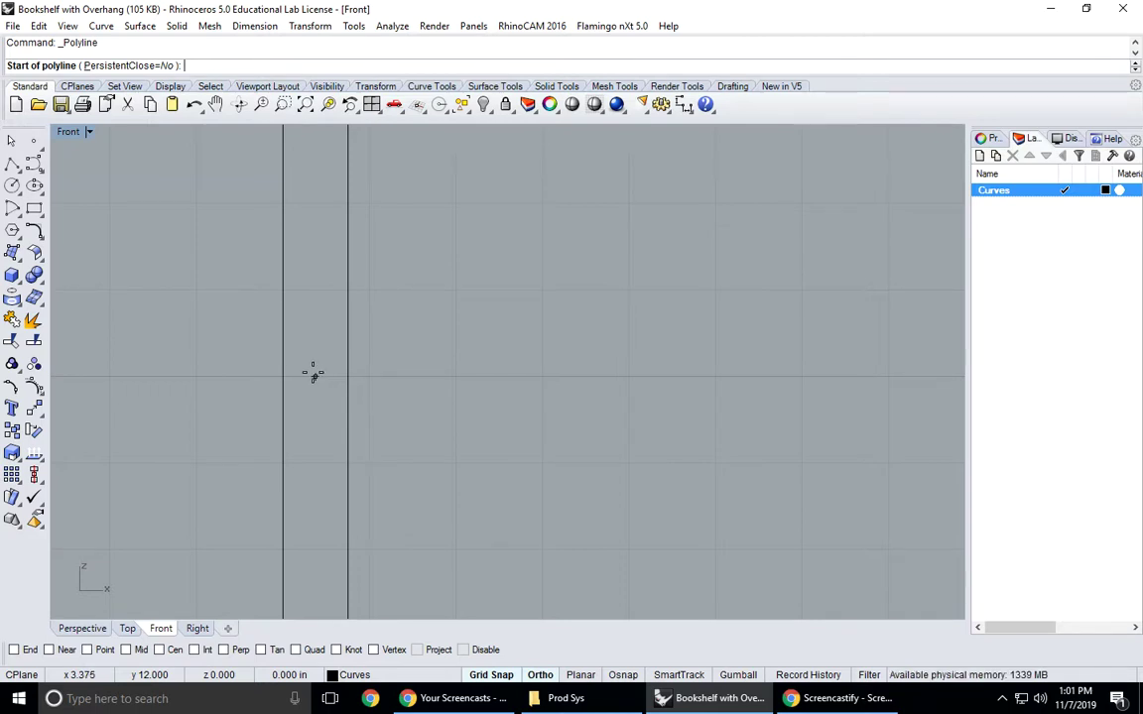
scroll(314, 373, "down", 5)
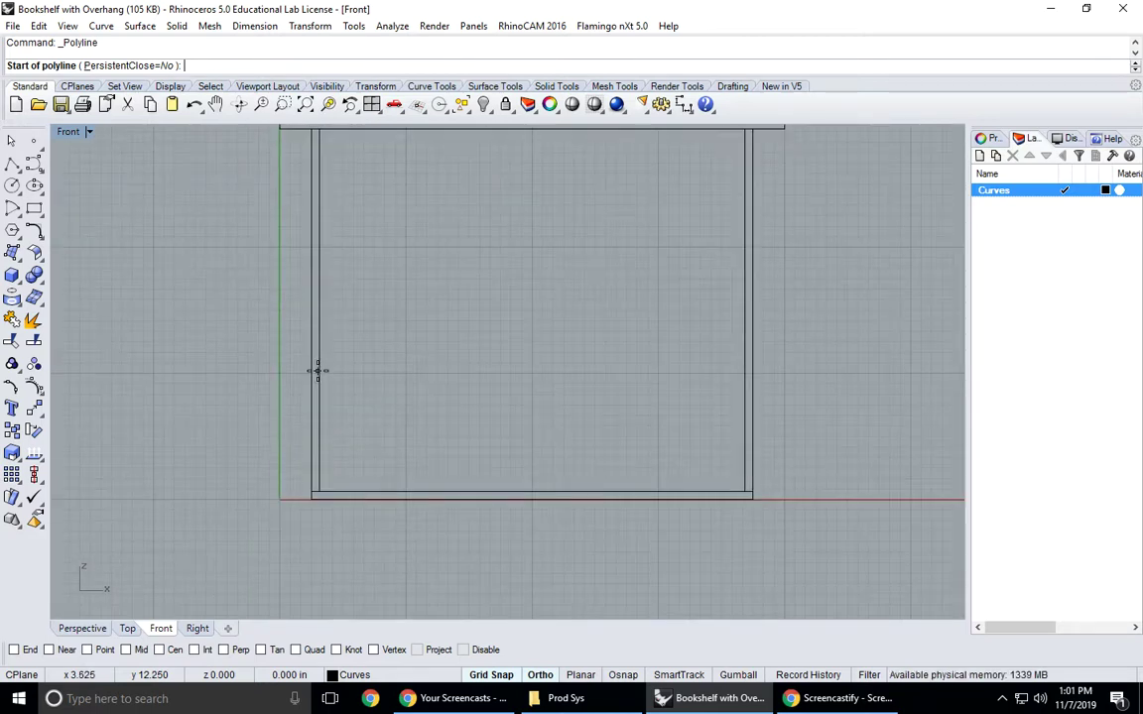
scroll(317, 370, "up", 3)
scroll(318, 371, "up", 3)
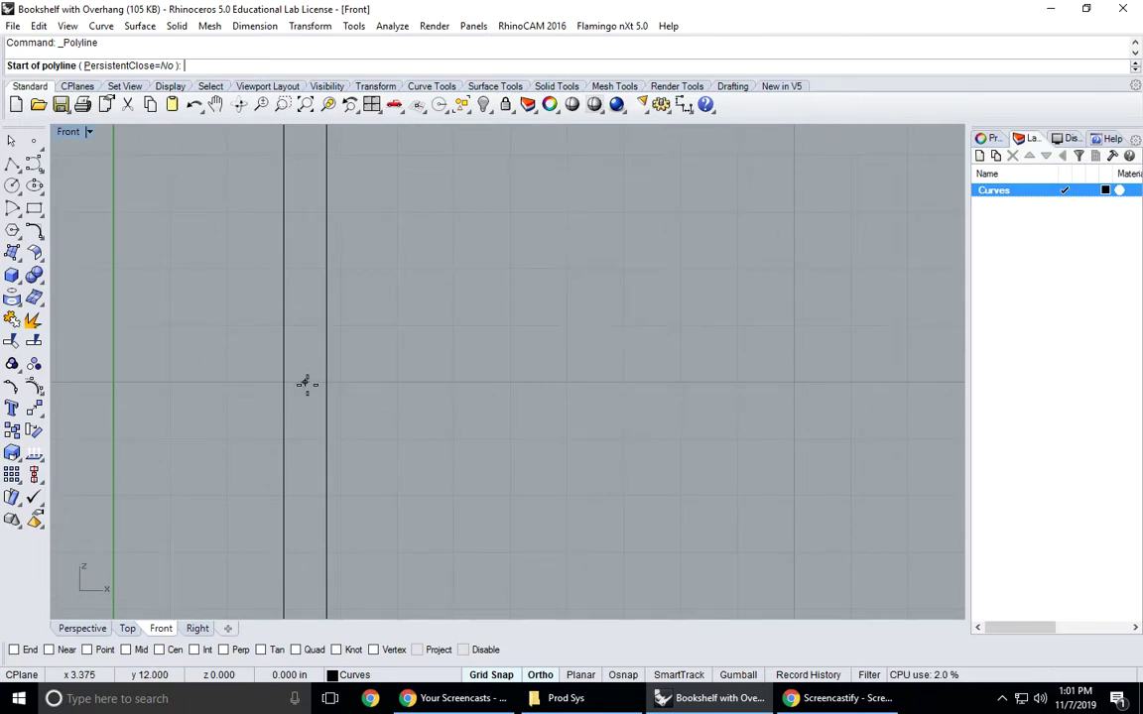
left_click(306, 383)
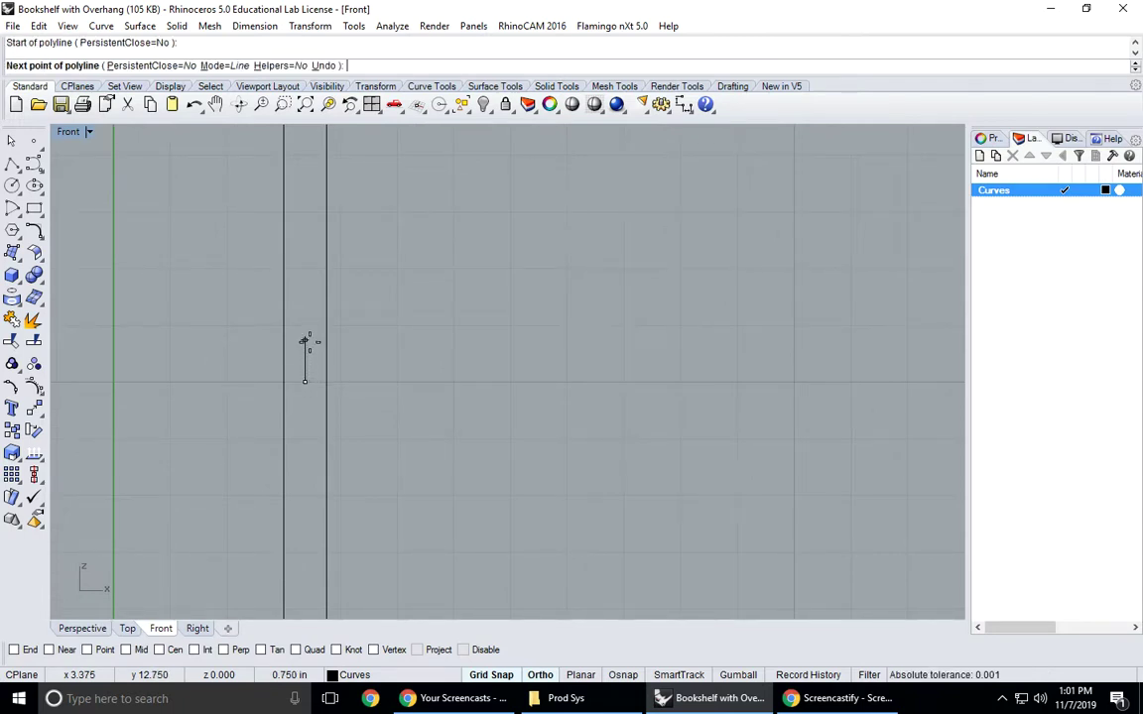
left_click(305, 340)
scroll(434, 342, "down", 3)
- Carry the shelf outline across to the right side panel, close it, and select it
right_click_drag(607, 341, 347, 383)
scroll(476, 399, "up", 5)
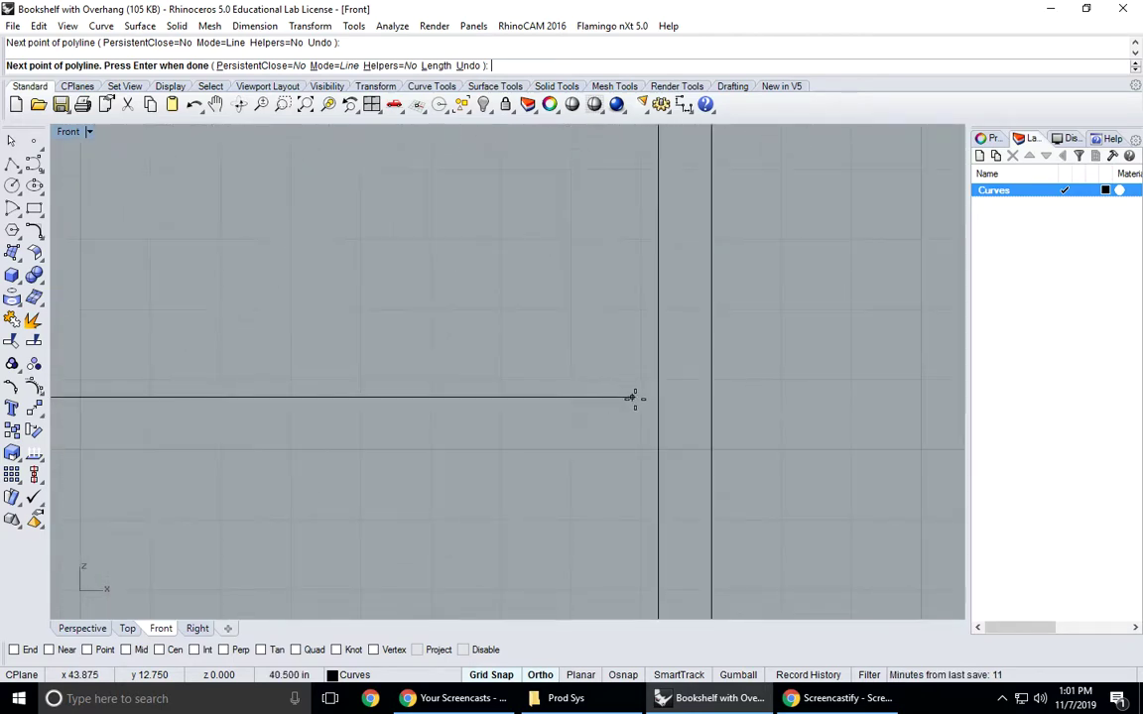
left_click(685, 398)
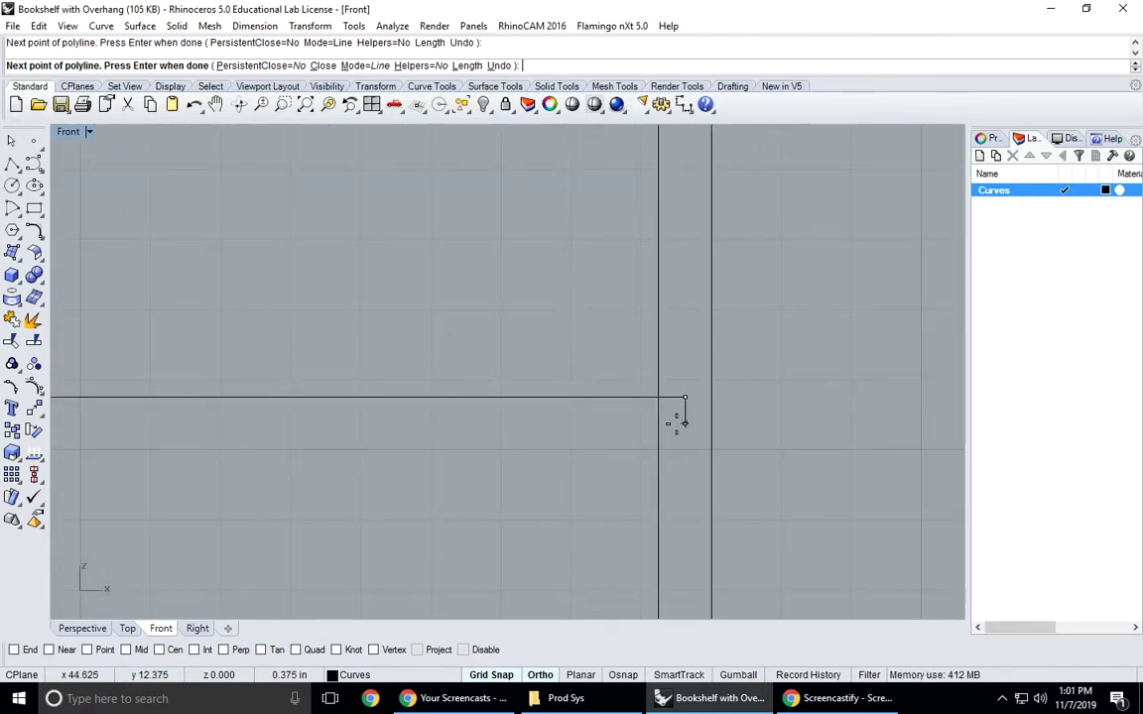
left_click(679, 444)
scroll(446, 452, "down", 4)
right_click_drag(217, 464, 539, 433)
scroll(539, 433, "down", 4)
left_click(139, 431)
left_click(139, 426)
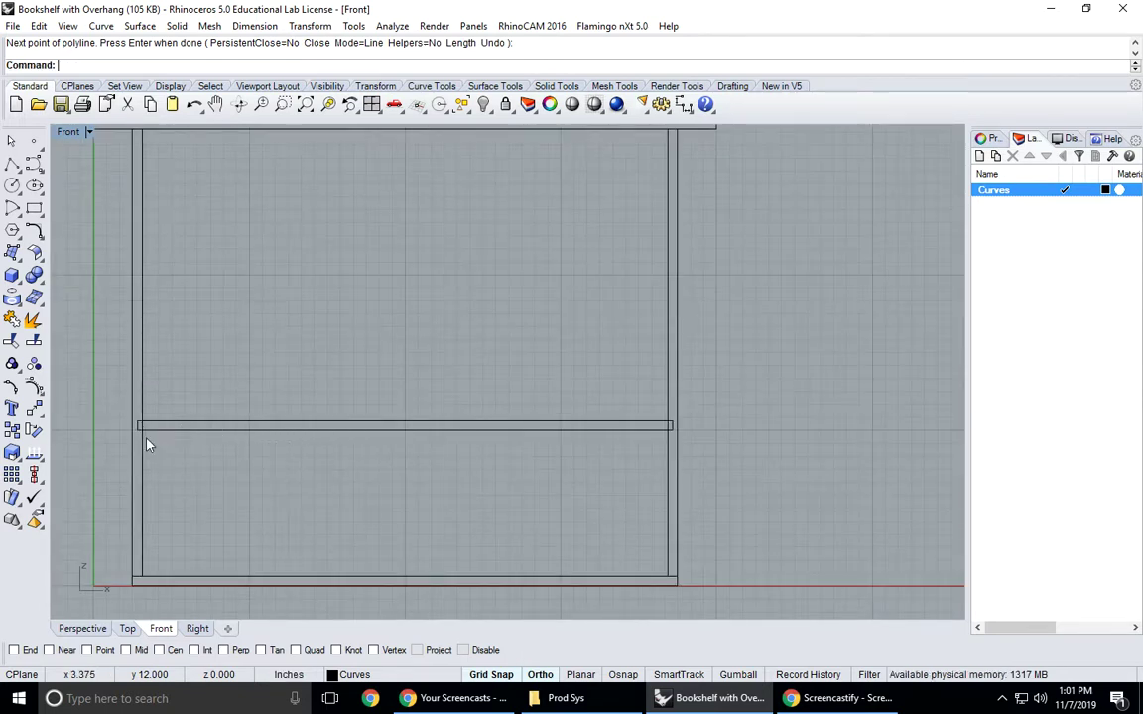
left_click(250, 428)
- Copy the shelf outline about 12 in higher to create a second shelf
scroll(253, 430, "down", 3)
right_click_drag(268, 416, 255, 449)
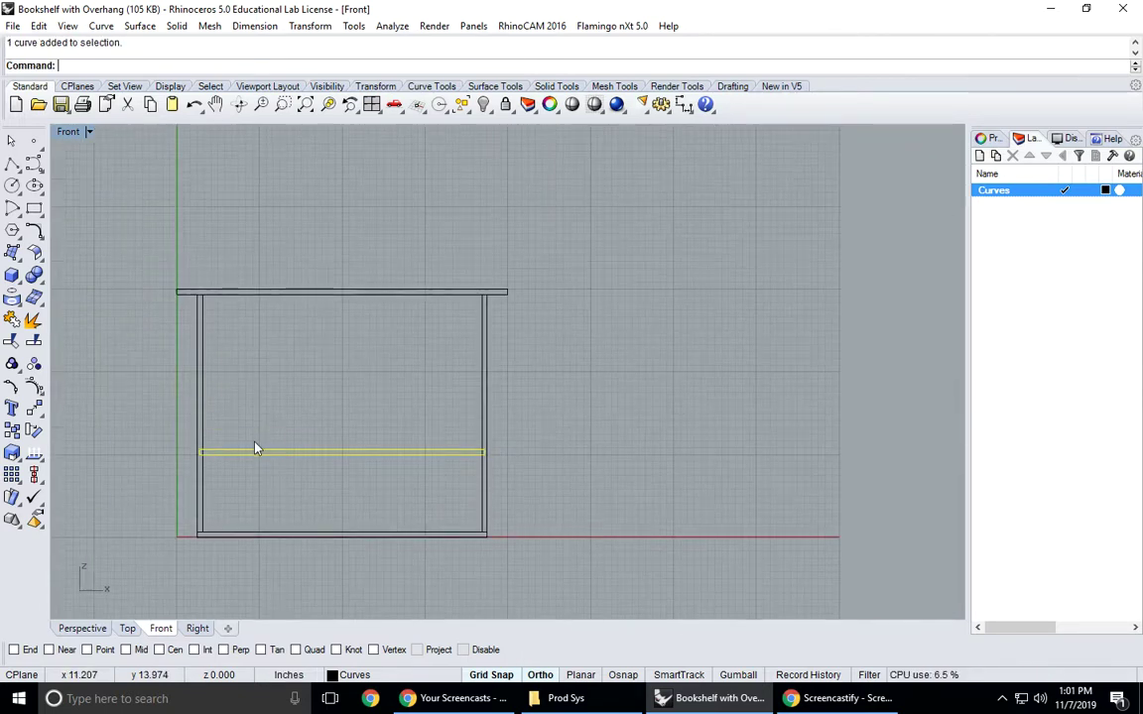
left_click(12, 387)
scroll(259, 449, "up", 5)
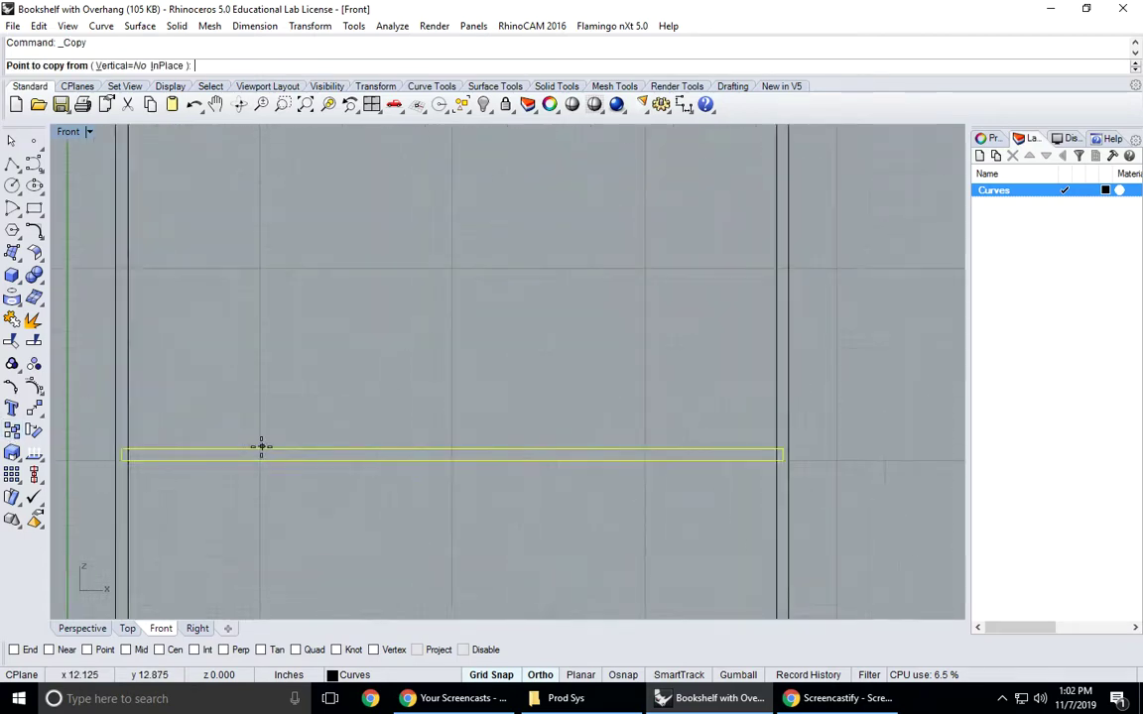
left_click(259, 448)
scroll(260, 449, "down", 3)
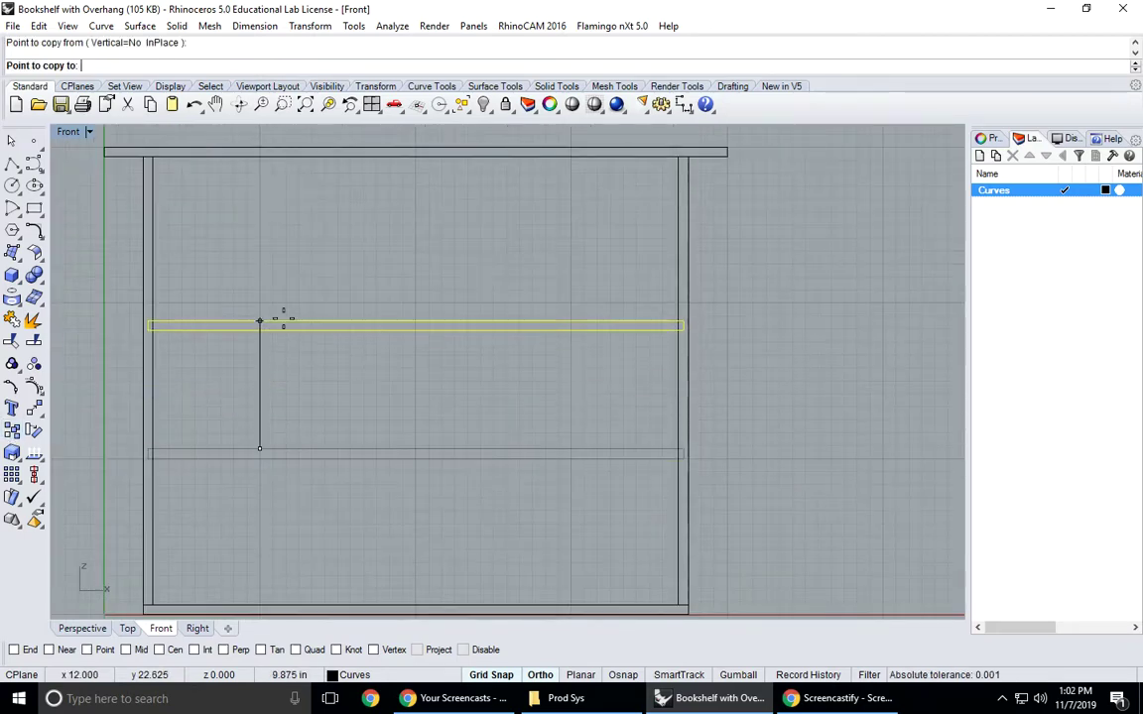
scroll(286, 310, "up", 2)
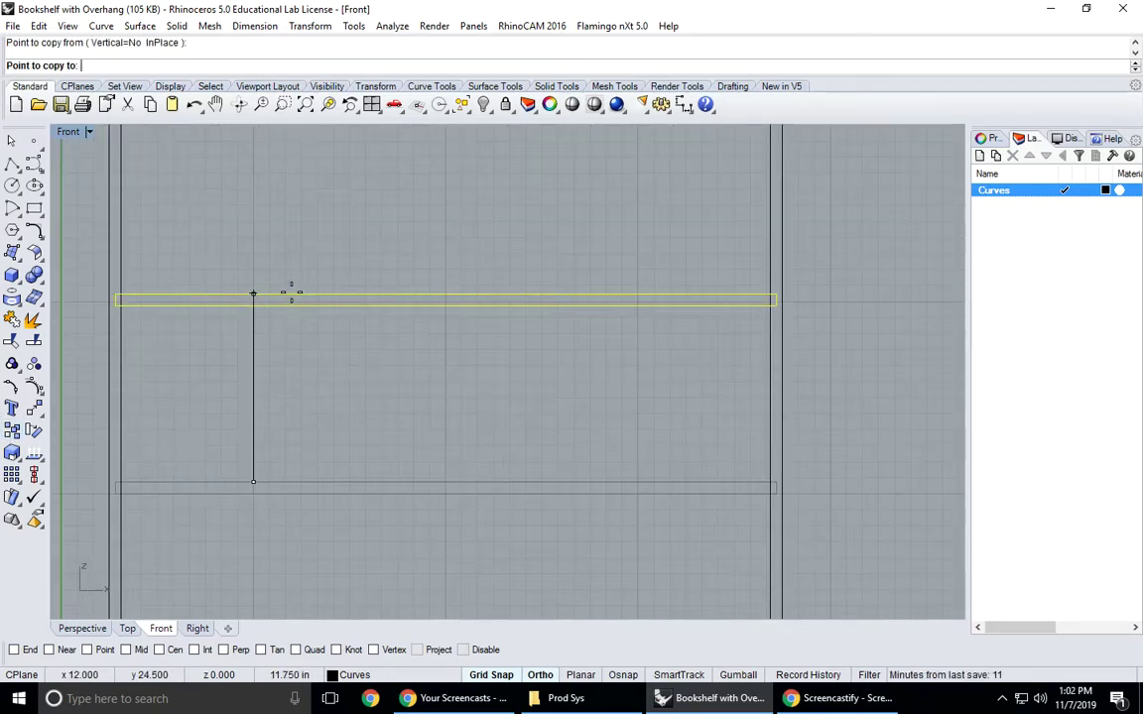
left_click(290, 289)
key("Return")
scroll(375, 365, "down", 3)
right_click_drag(374, 394, 354, 377)
key("Escape")
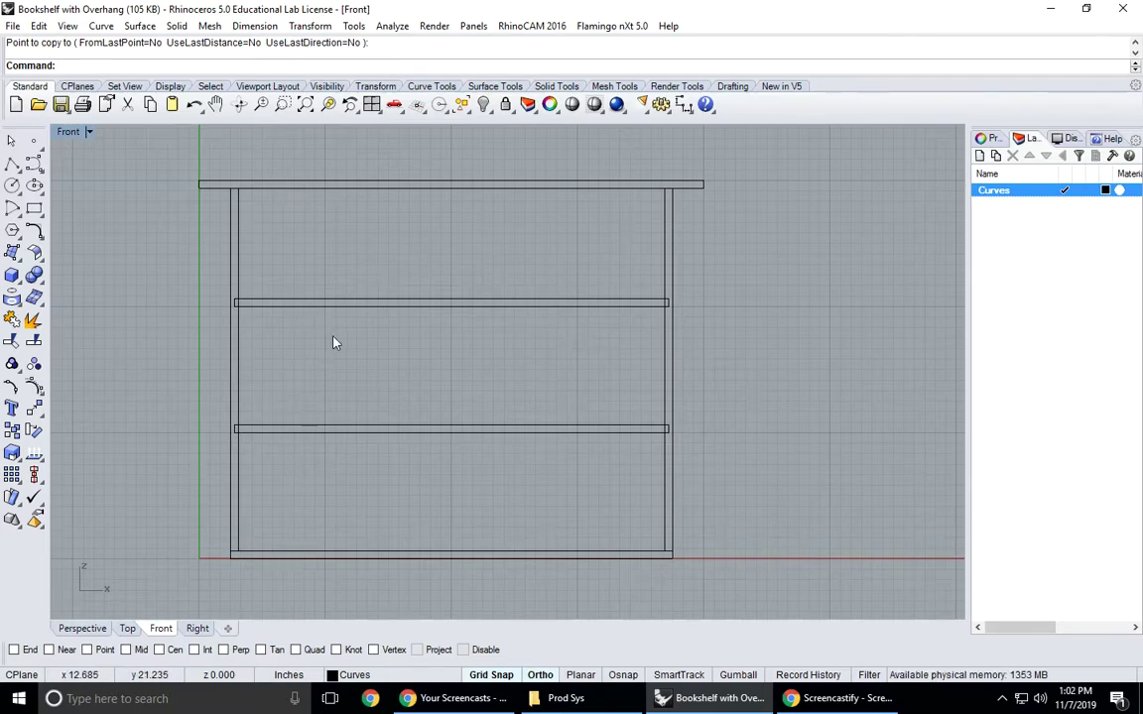
right_click_drag(469, 265, 491, 284)
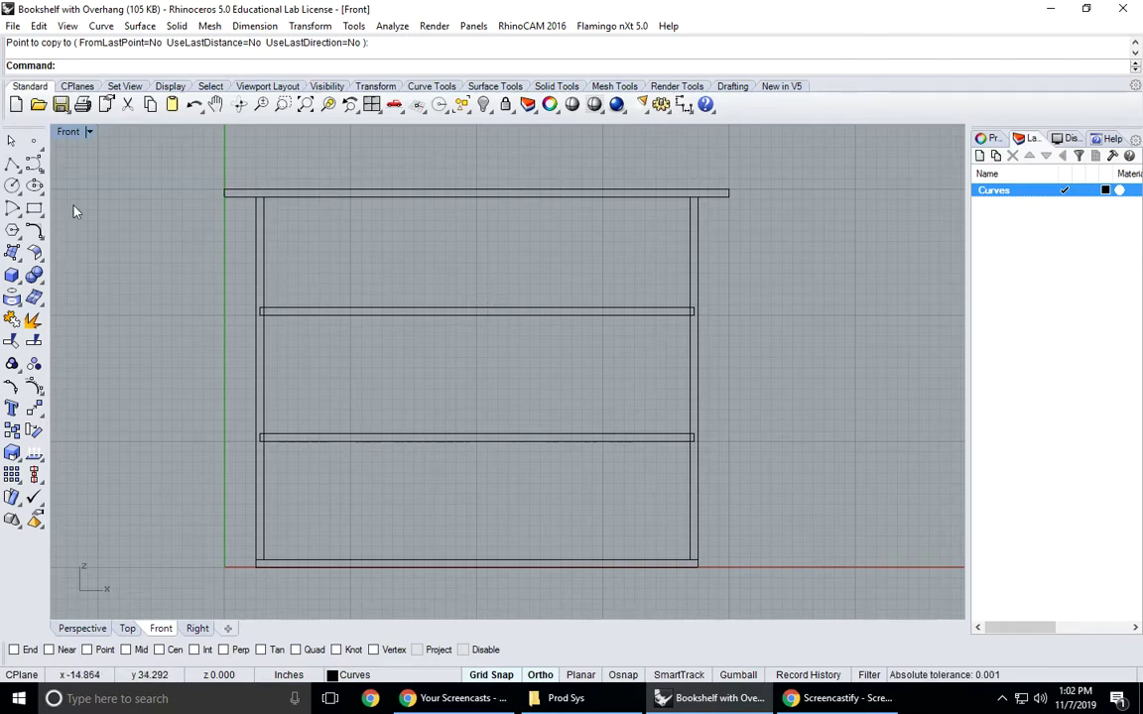
- Draw an 11 in vertical measuring line up from the bottom panel with a short top tick
left_click(13, 167)
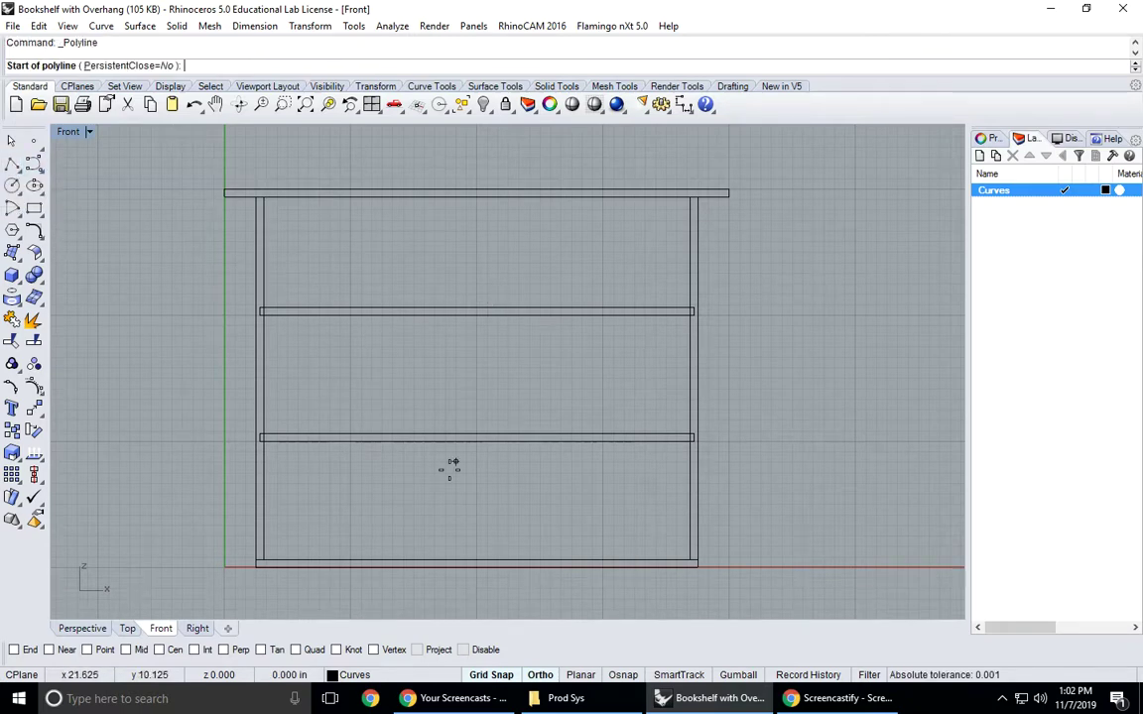
scroll(377, 533, "up", 5)
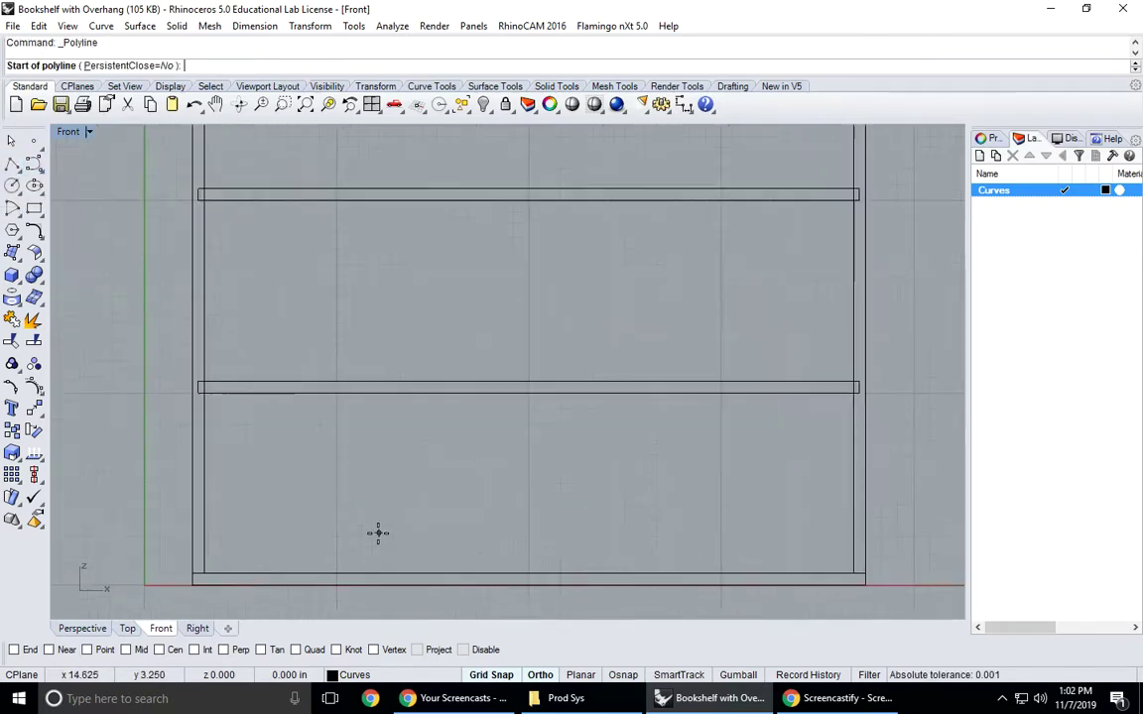
left_click(391, 583)
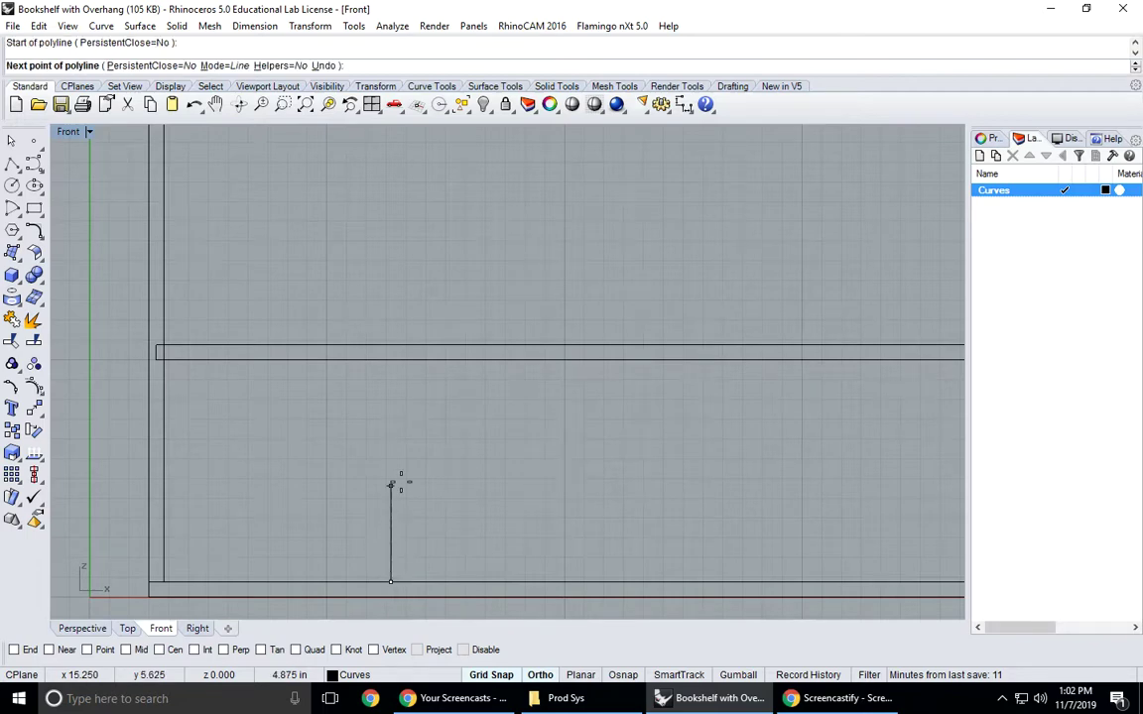
type("11")
key("Return")
left_click(393, 367)
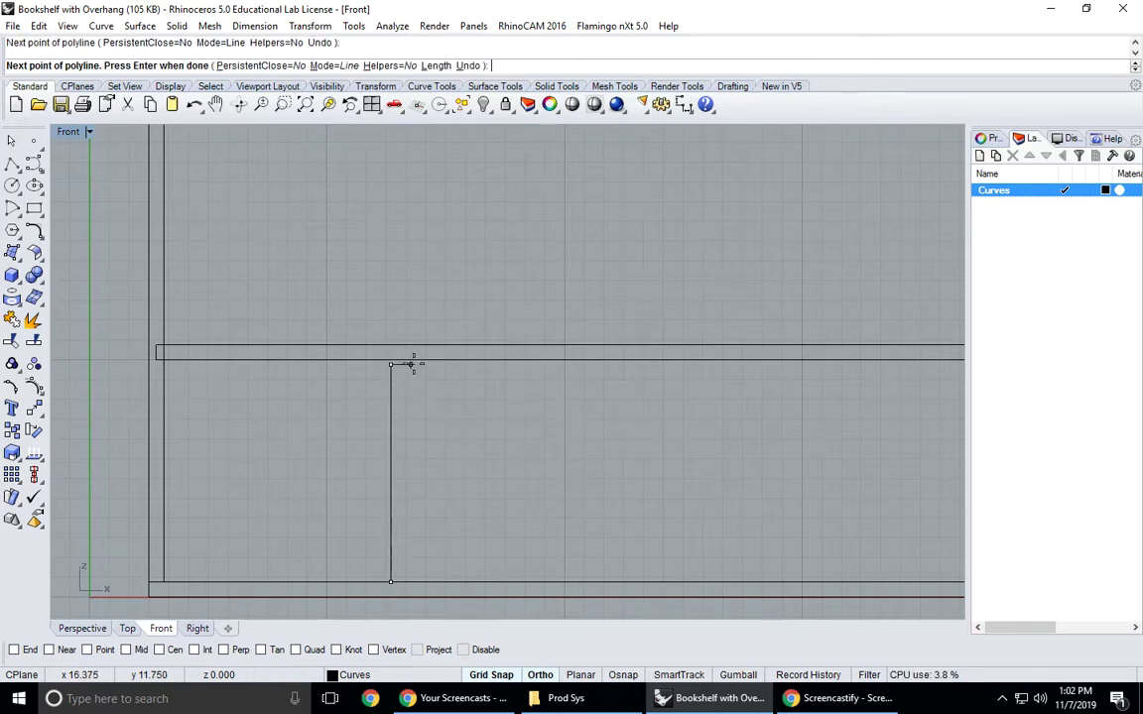
scroll(415, 362, "up", 3)
left_click(417, 363)
key("Return")
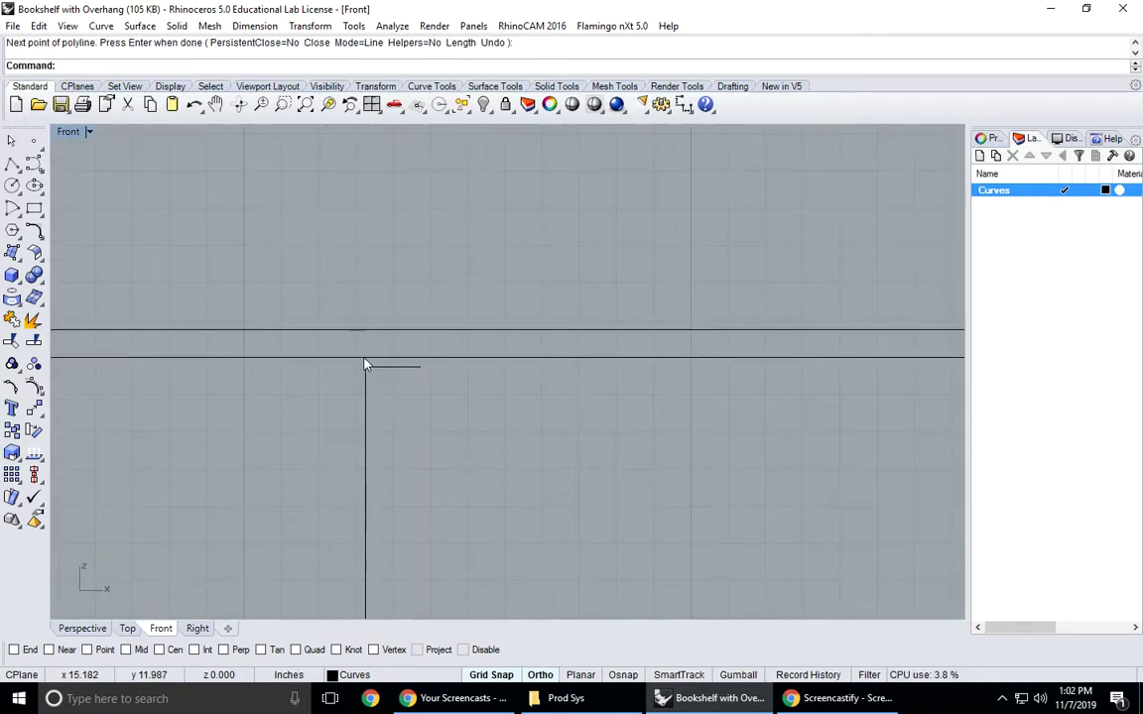
- Drag the lower shelf down onto the 11 in mark and delete the measuring line
left_click(365, 358)
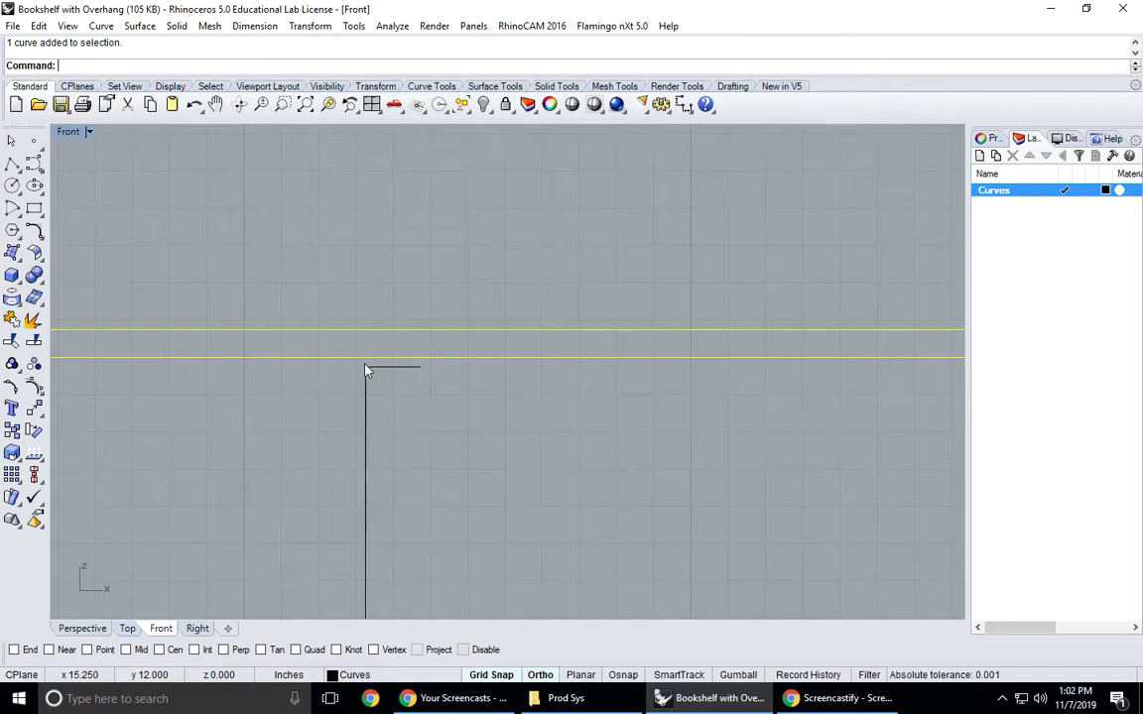
left_click_drag(366, 369, 405, 438)
scroll(404, 439, "down", 5)
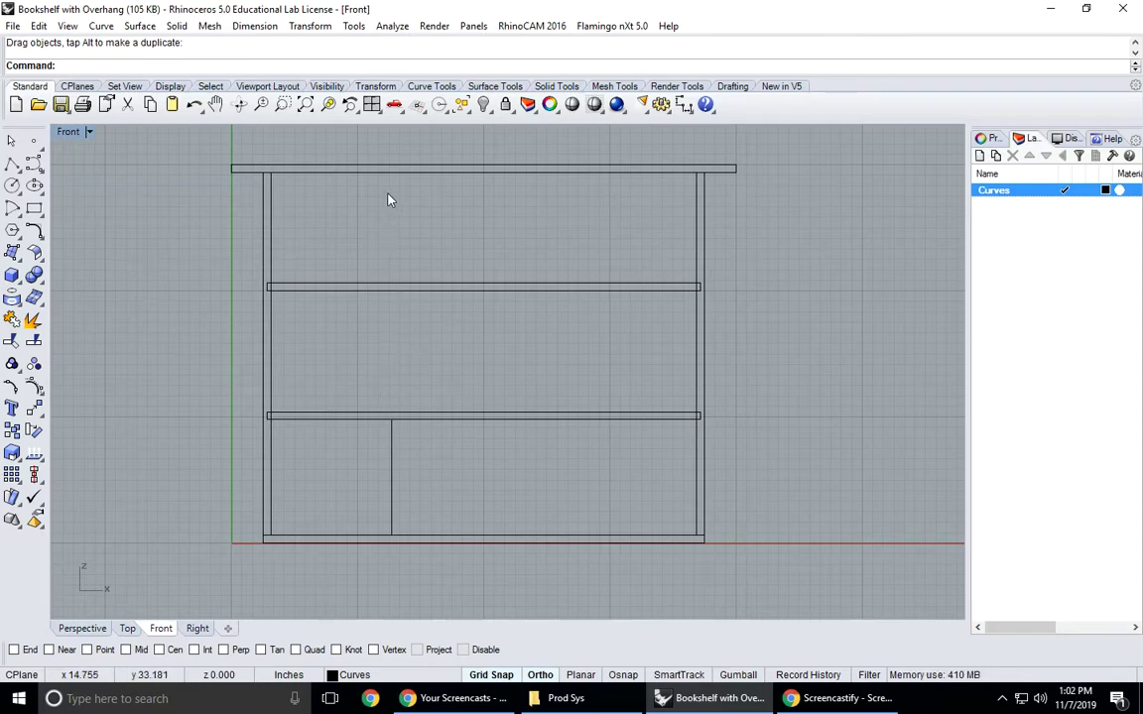
left_click(392, 460)
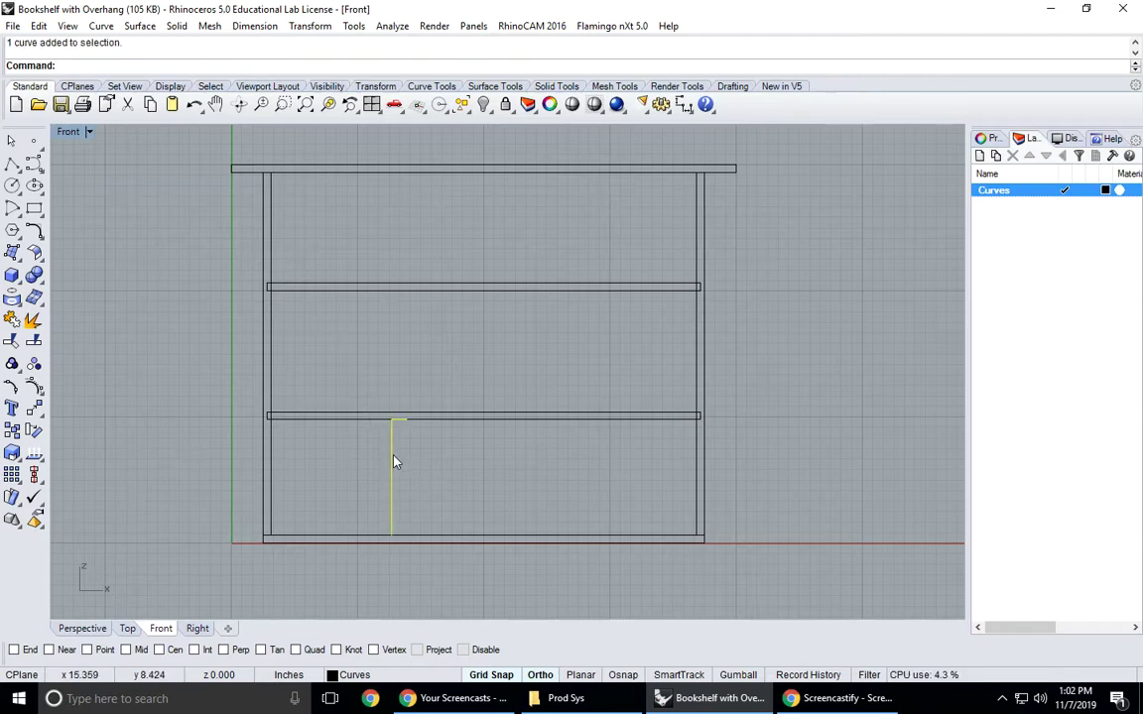
key("Delete")
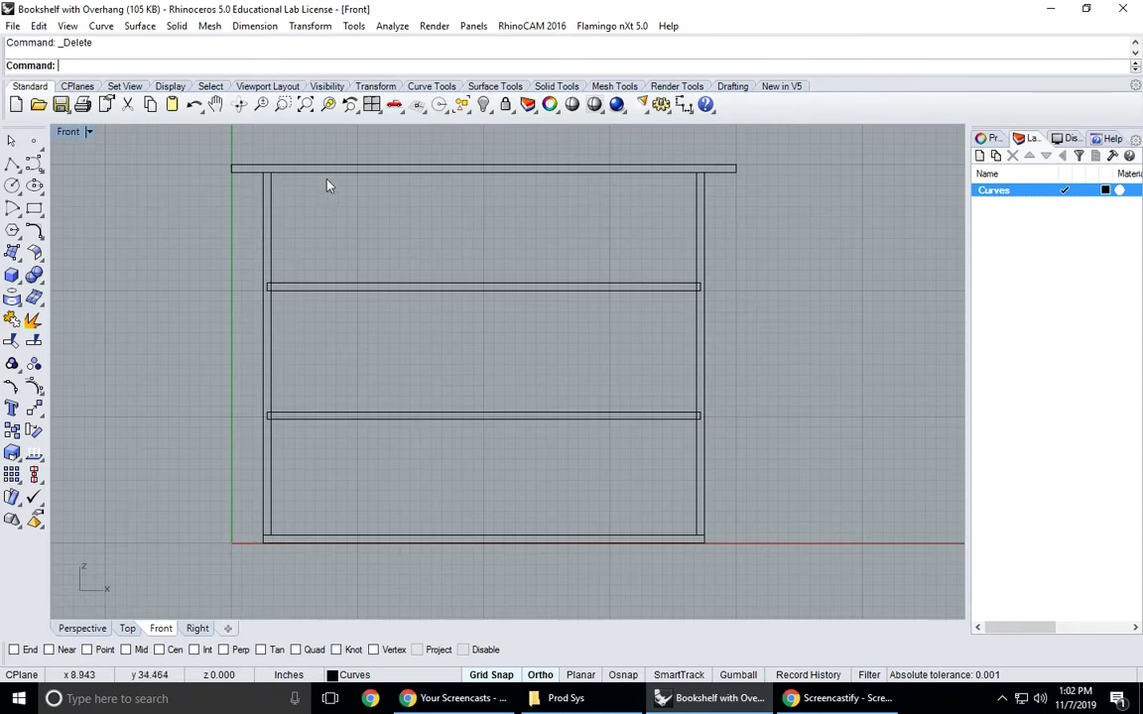
- Show all four views and add a new layer named 3/4" Birch Plywood
right_click_drag(533, 297, 489, 327)
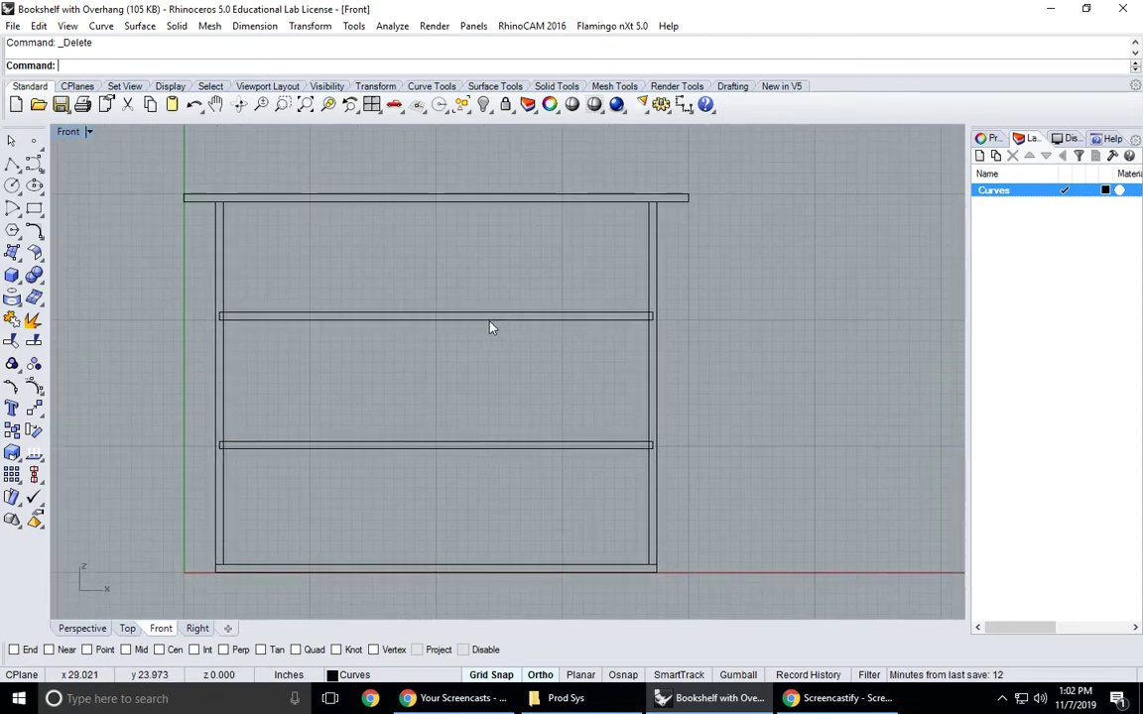
double_click(67, 132)
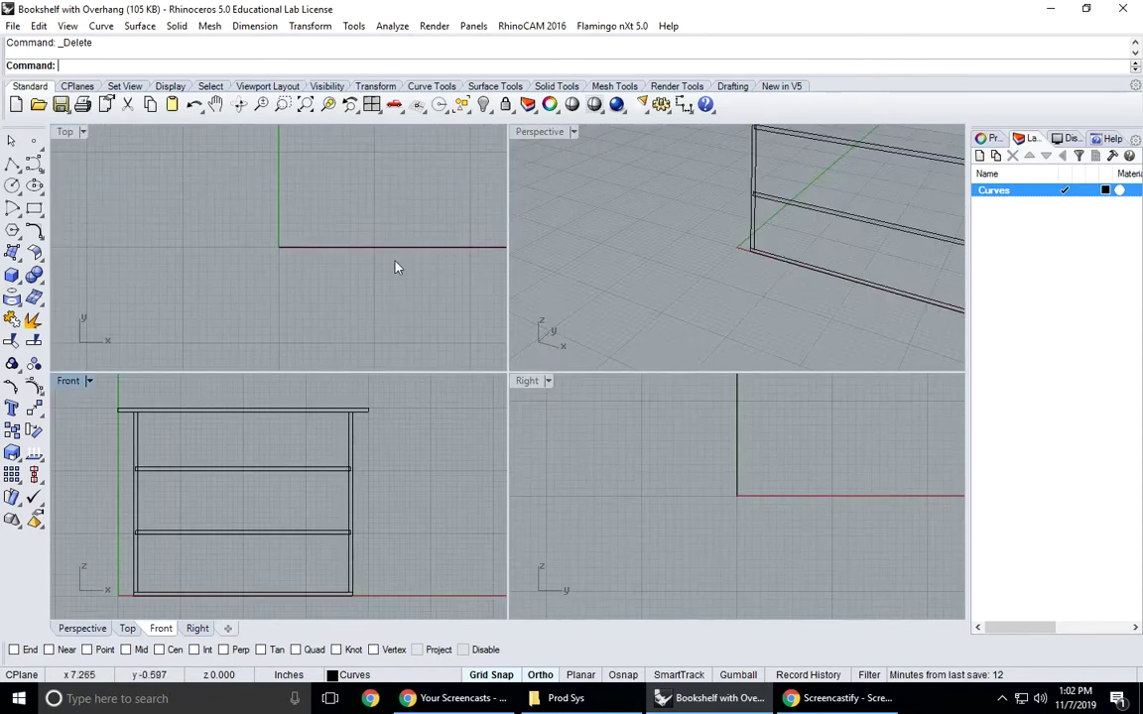
right_click_drag(526, 281, 742, 255)
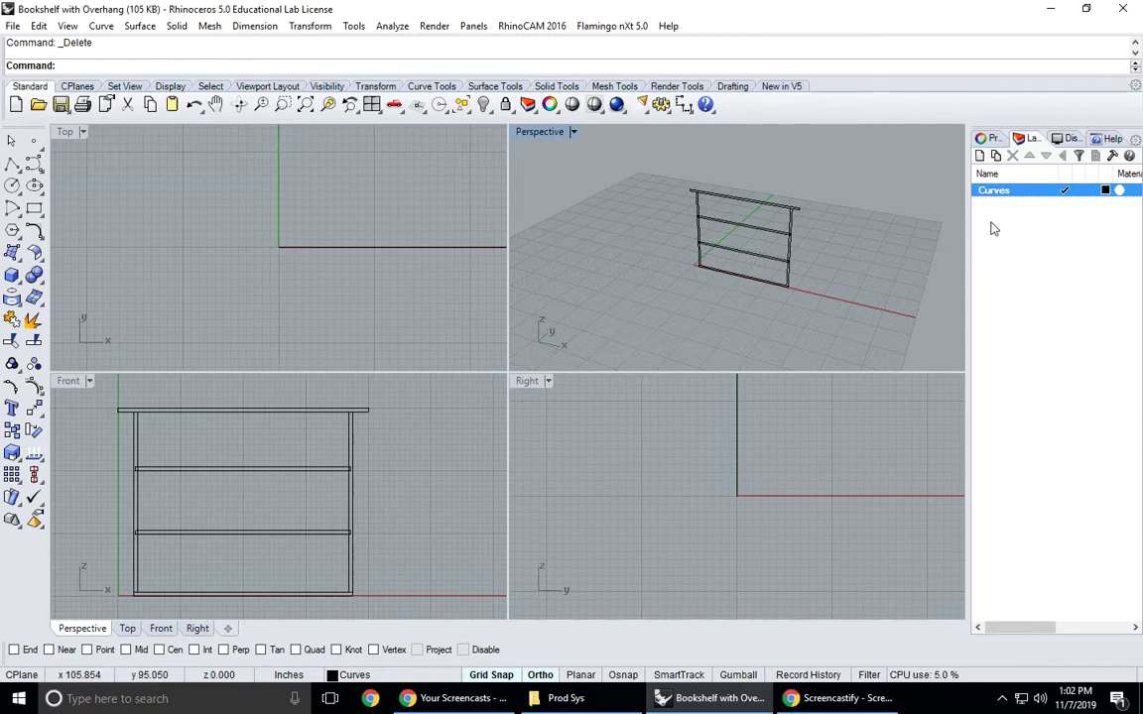
left_click(980, 156)
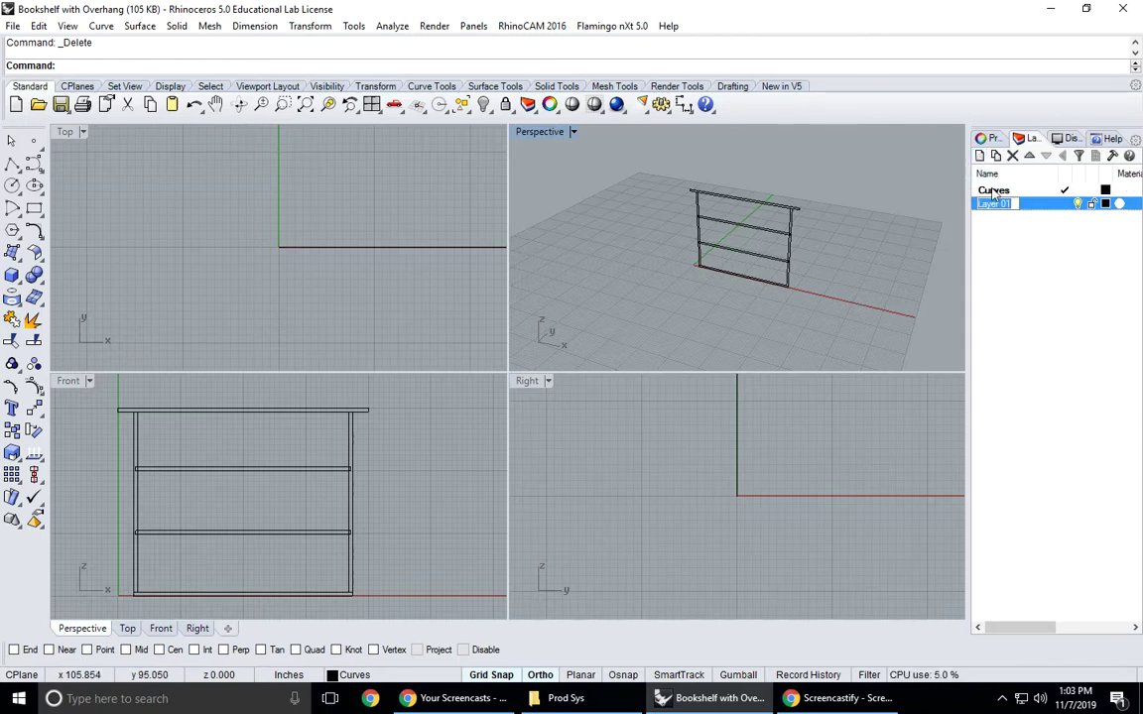
type("B")
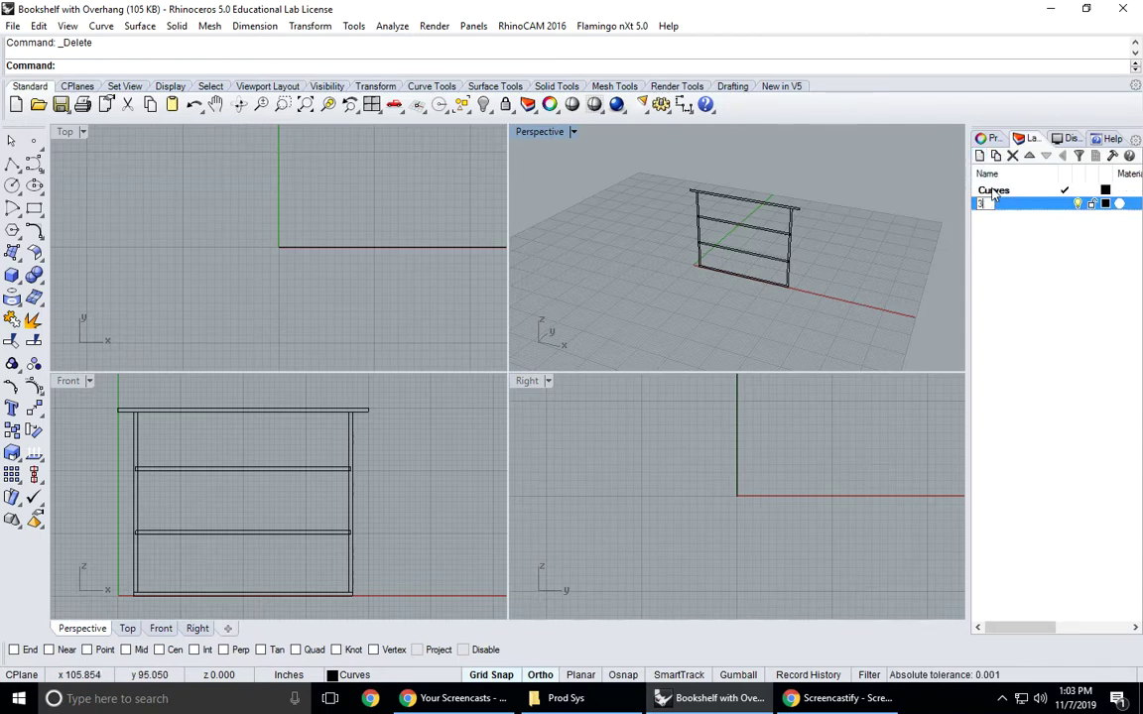
type("/4 B")
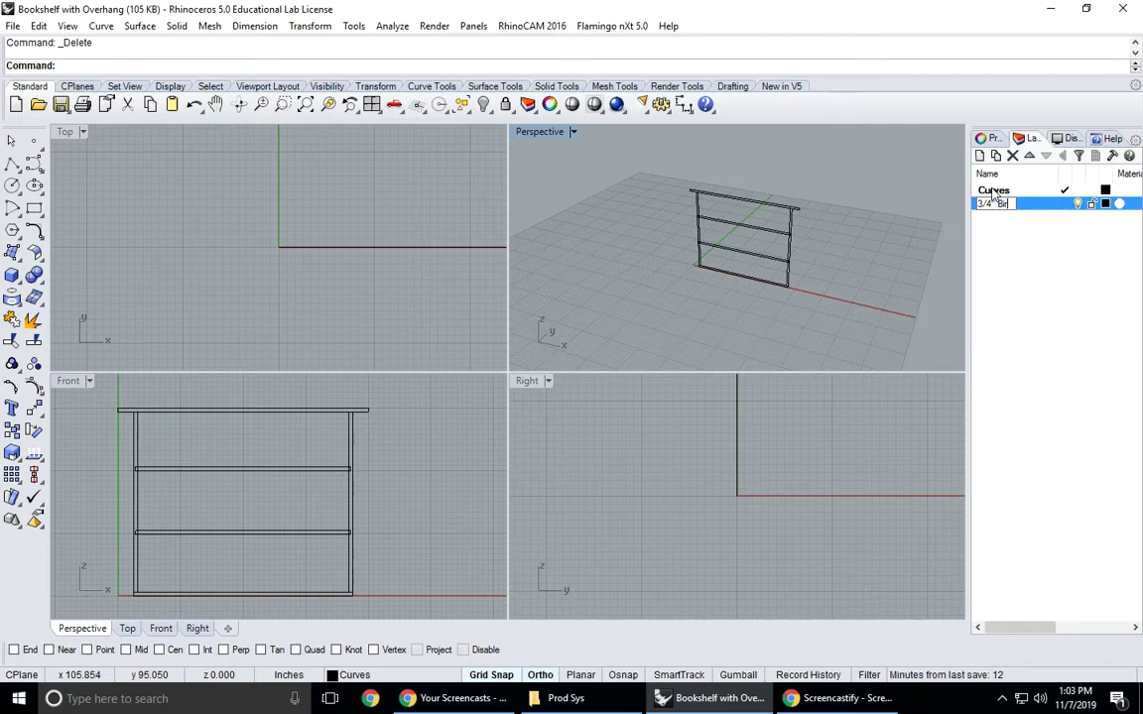
type("irch Plywood")
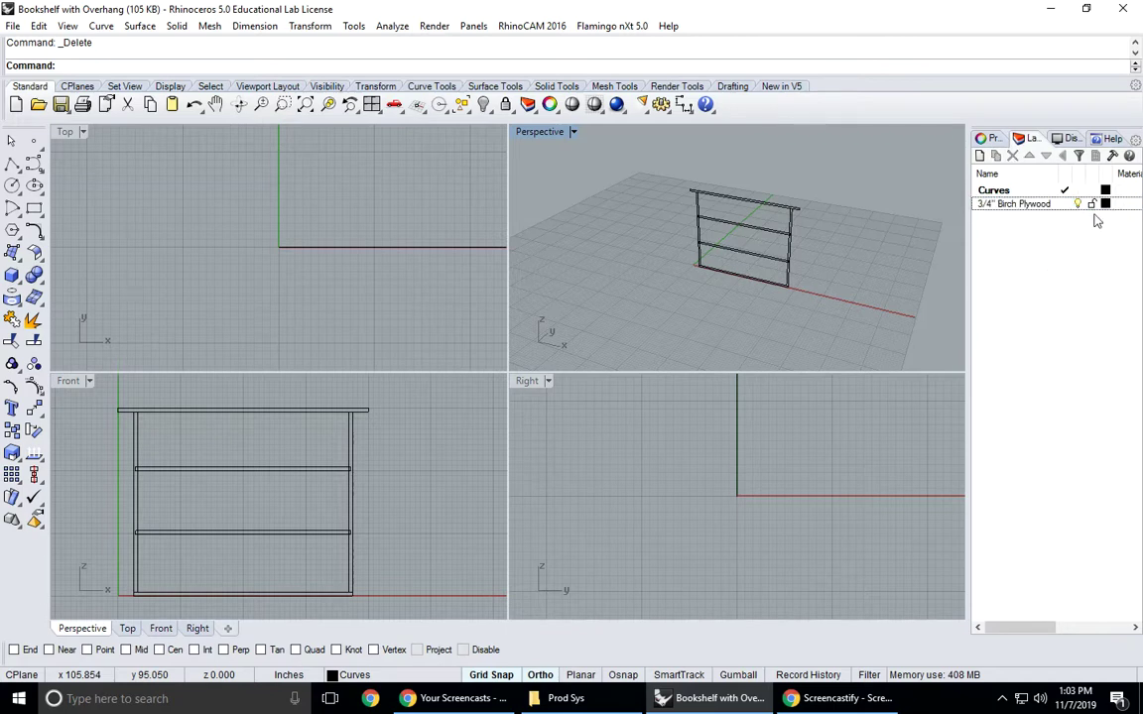
- Colour the 3/4" Birch Plywood layer orange-brown (hue 28) and make it current
left_click(1105, 203)
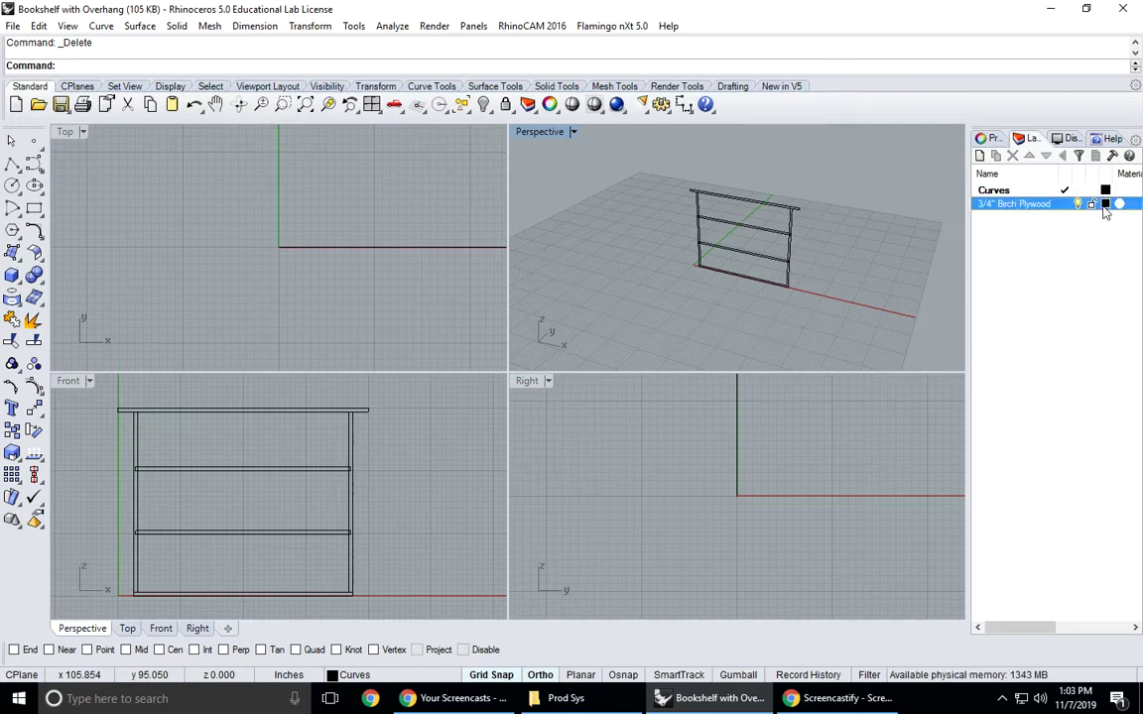
left_click(443, 288)
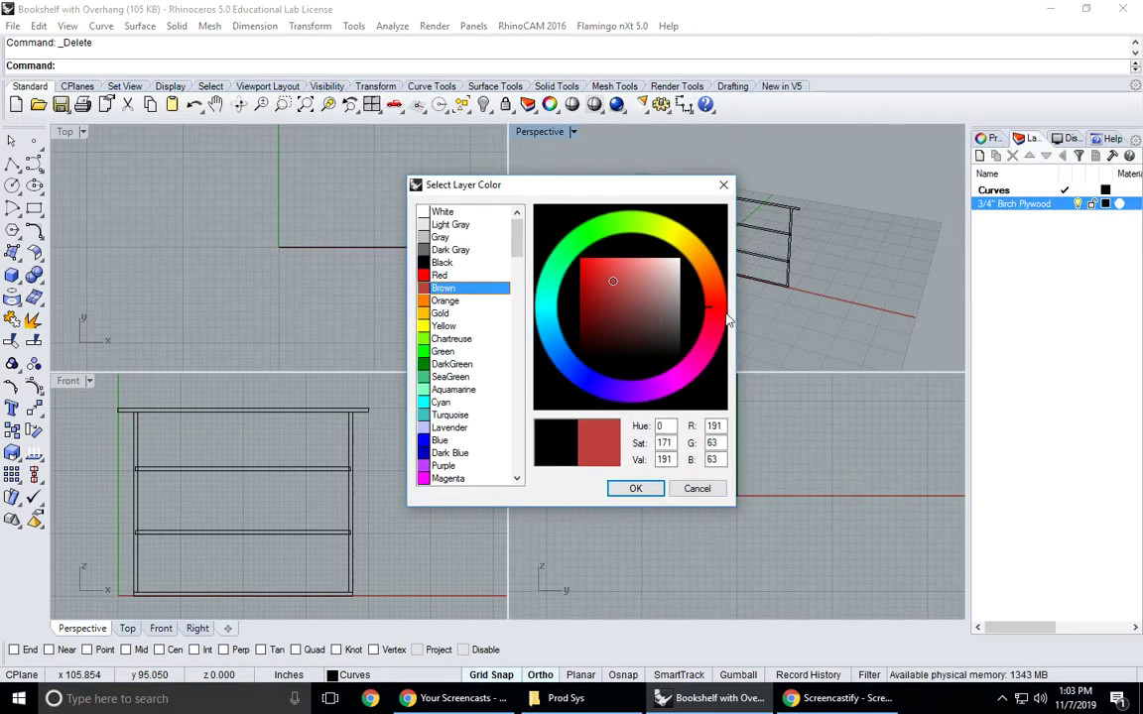
left_click_drag(709, 307, 701, 269)
left_click(636, 489)
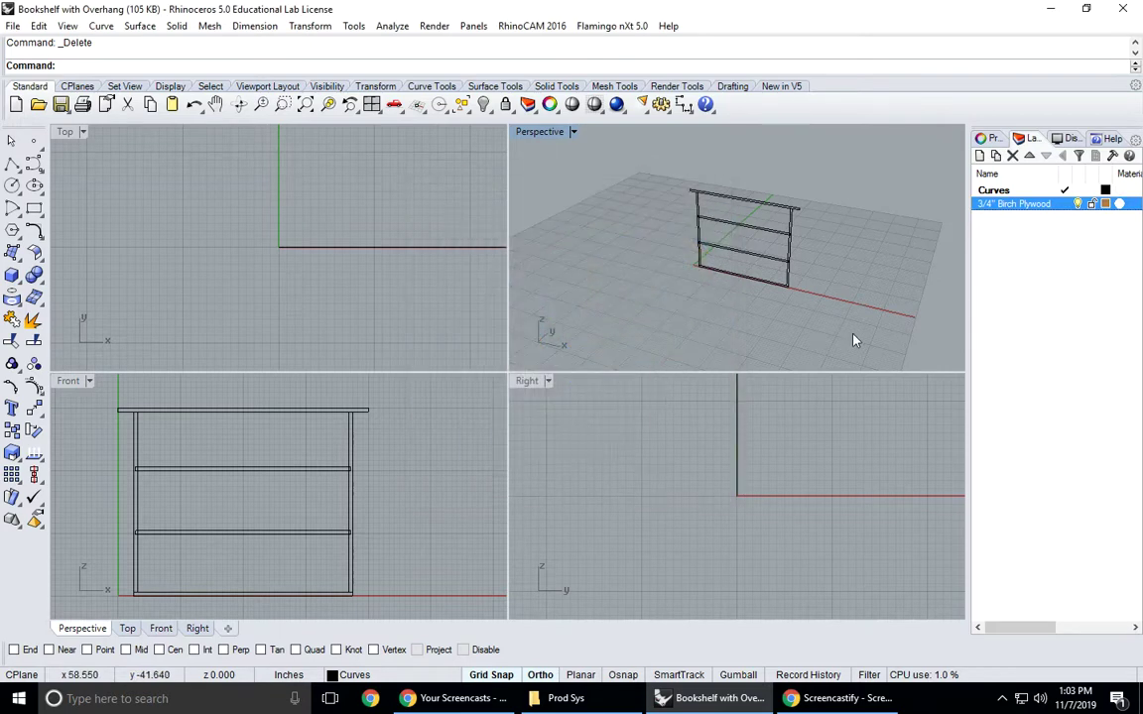
left_click(1065, 203)
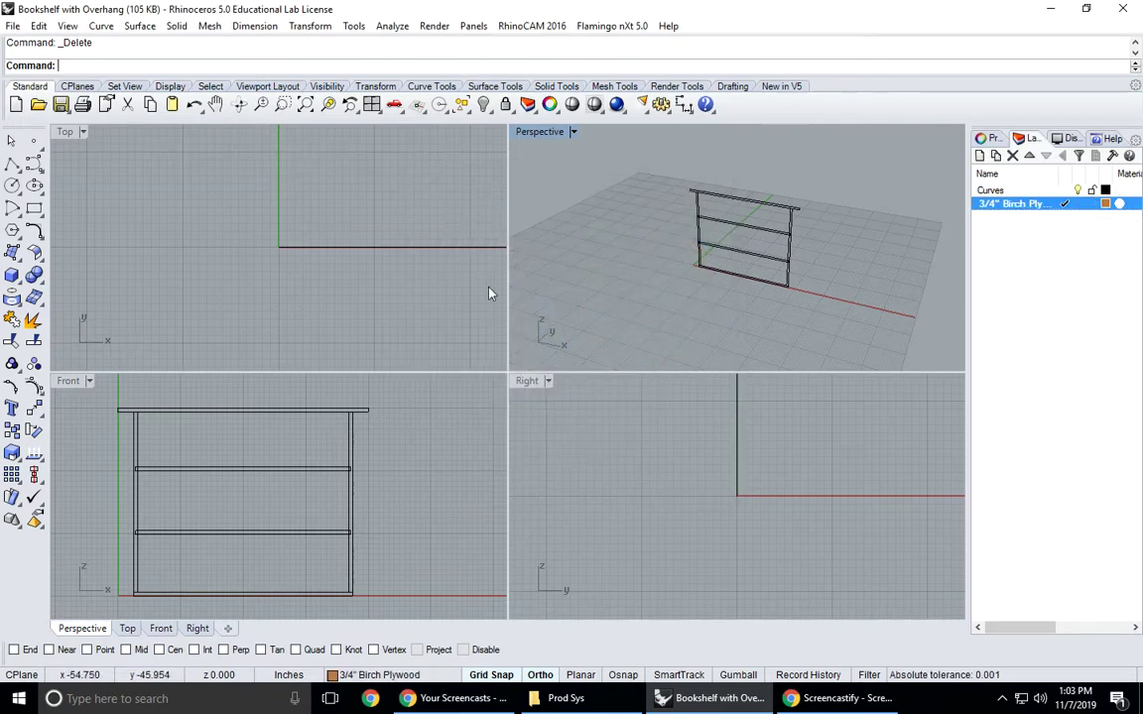
- Start a straight planar-curve extrusion and window-select all the bookshelf outline curves
left_click(178, 28)
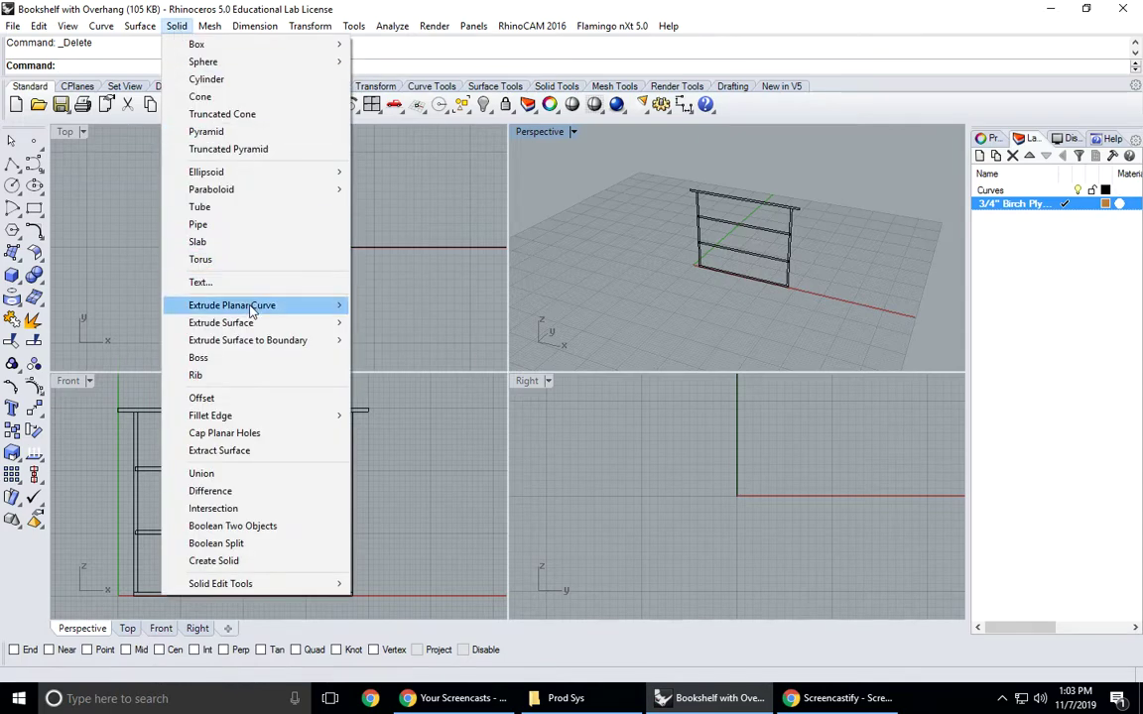
mouse_move(250, 309)
left_click(389, 306)
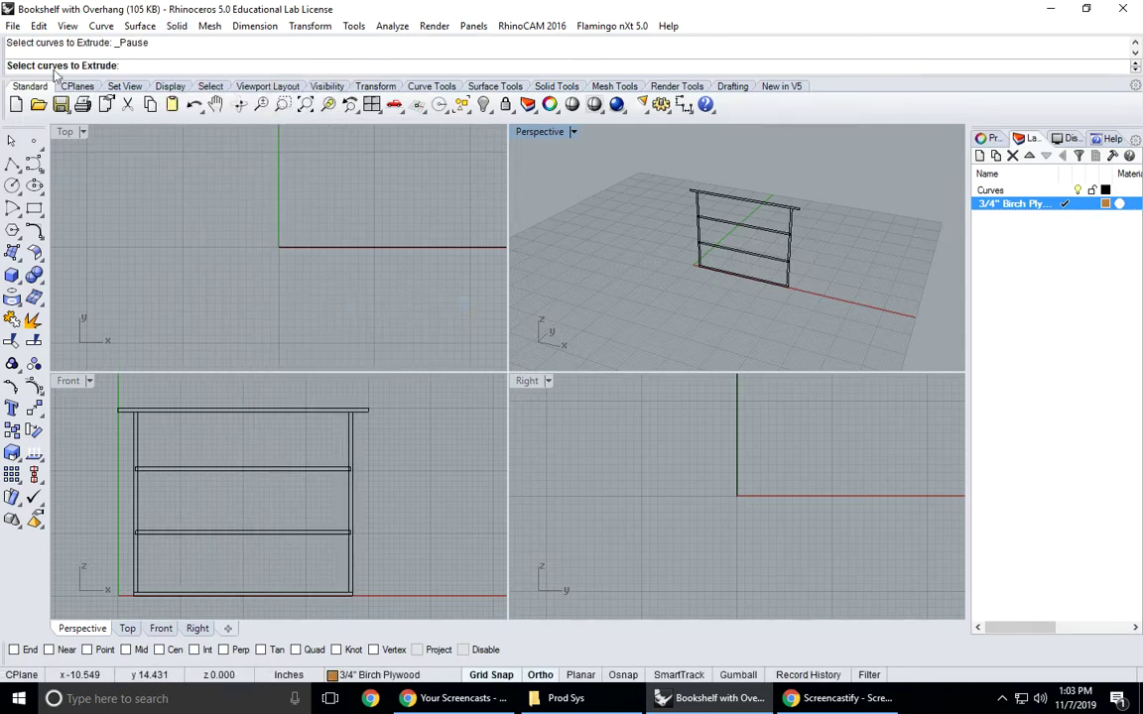
scroll(177, 467, "down", 2)
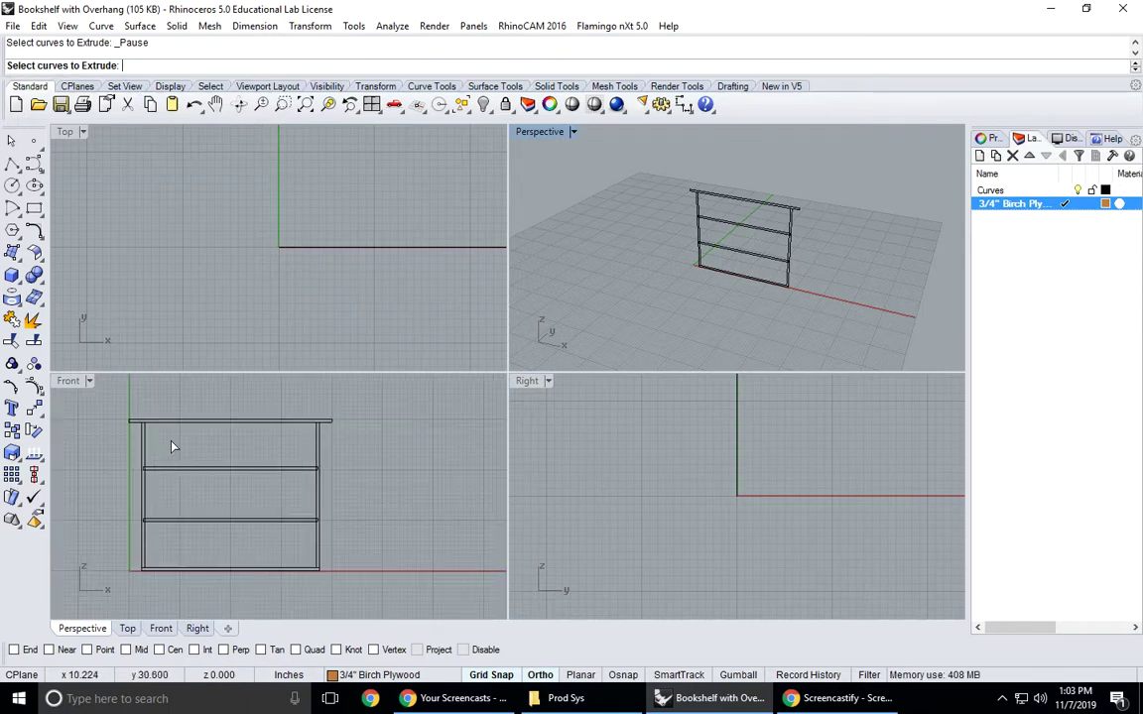
left_click_drag(114, 407, 377, 596)
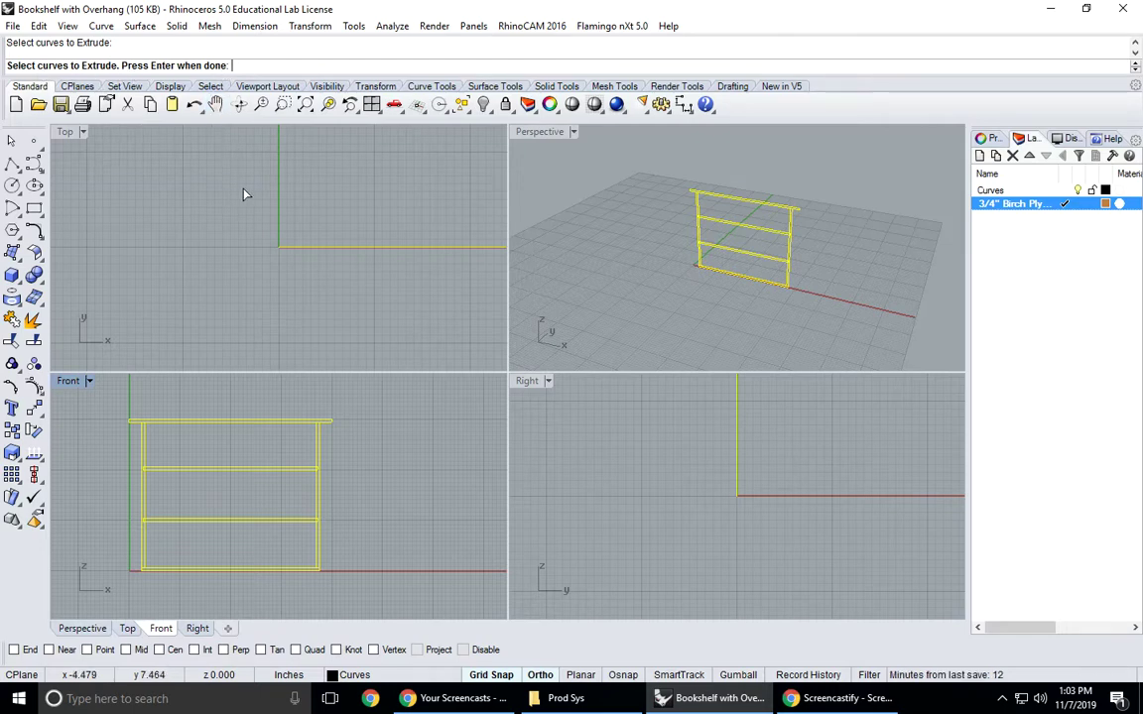
key("Return")
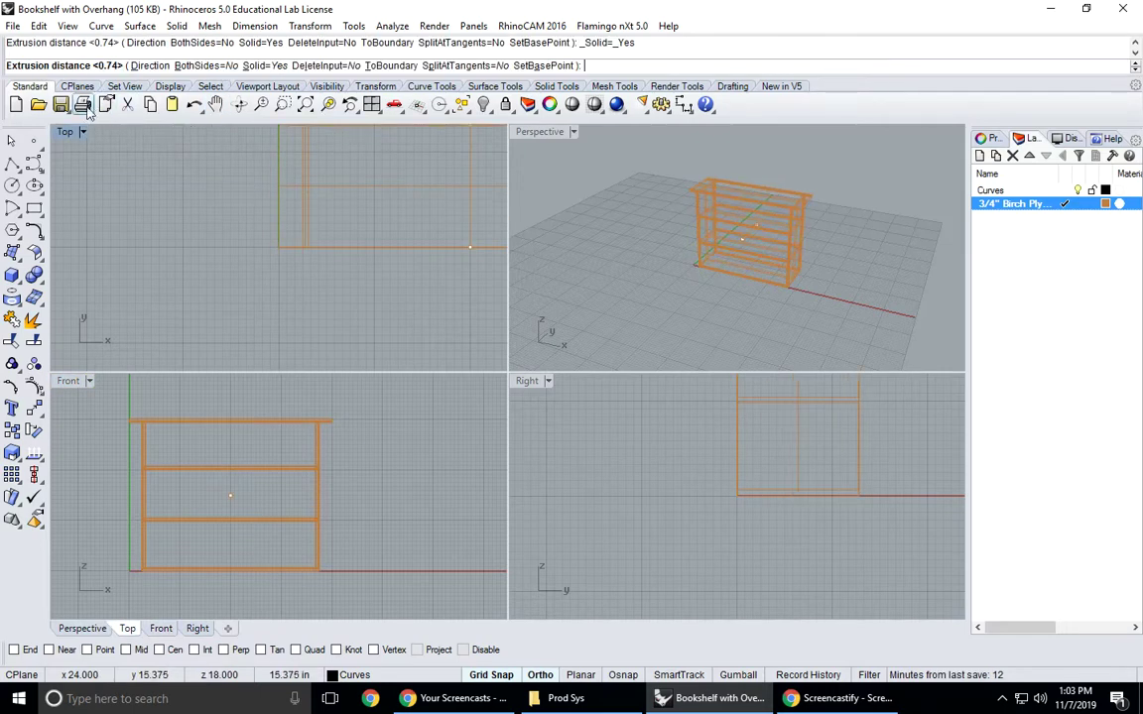
- Extrude the selected outlines 12 inches into solid plywood boards
right_click_drag(247, 192, 227, 217)
scroll(227, 215, "down", 2)
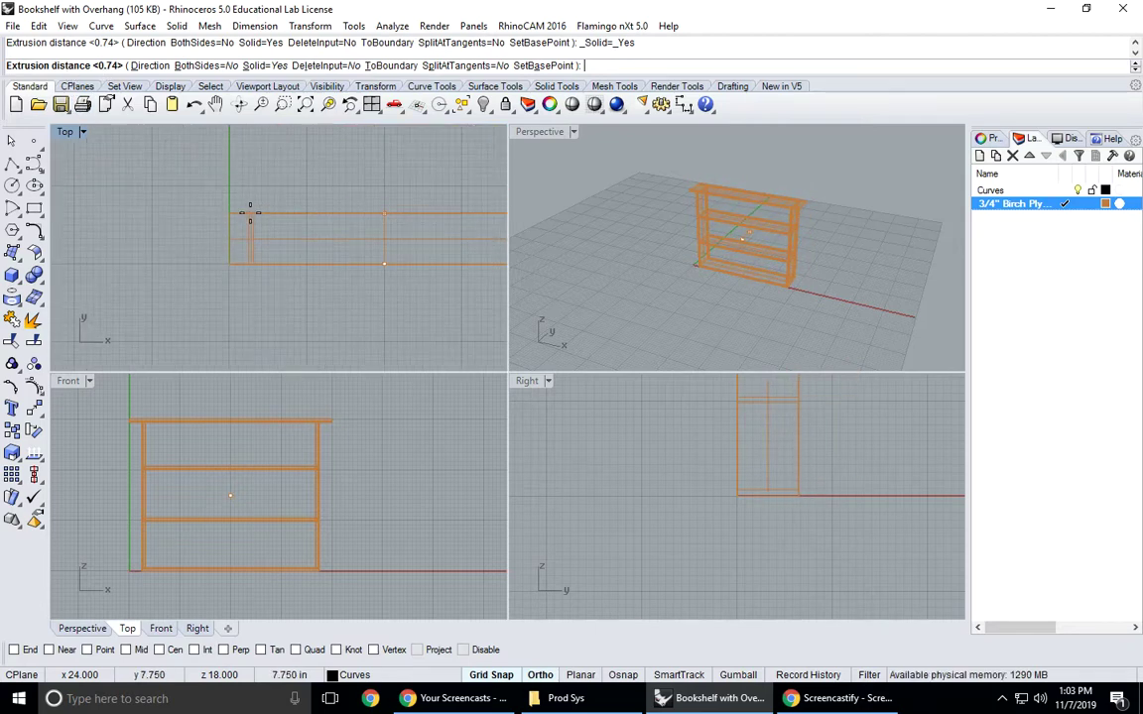
type("2")
key("Return")
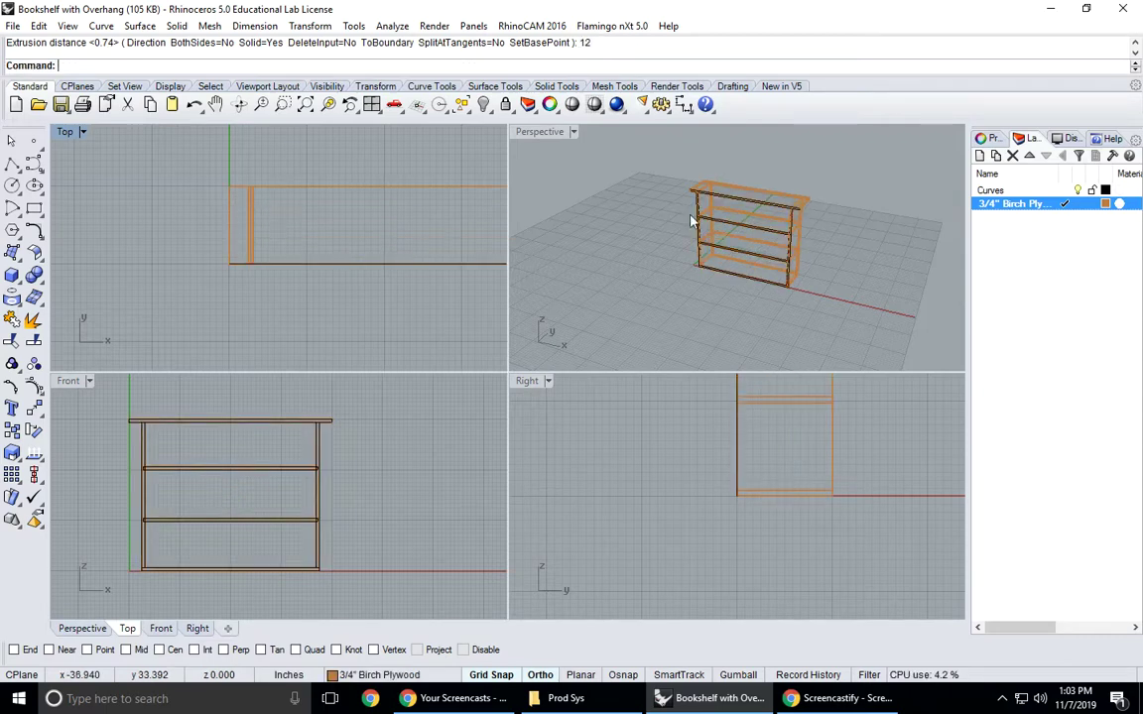
right_click_drag(835, 255, 769, 258)
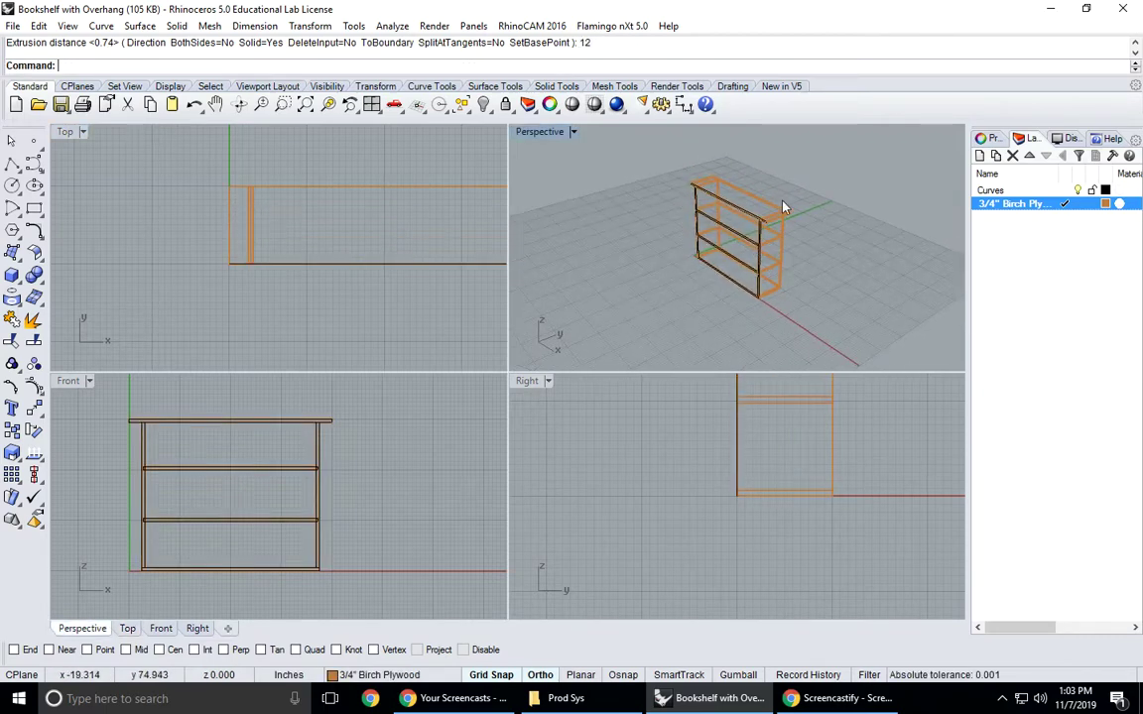
scroll(774, 238, "up", 3)
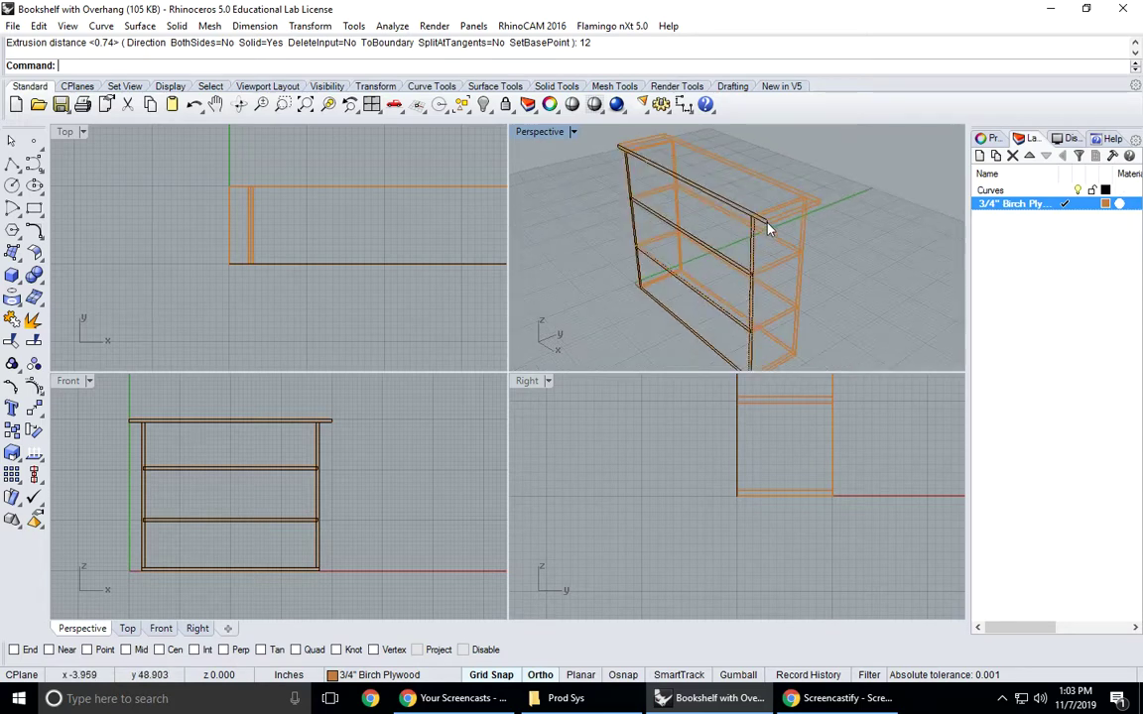
scroll(750, 231, "down", 3)
- Switch the Perspective and Top viewports to Shaded display
left_click(541, 131)
left_click(552, 190)
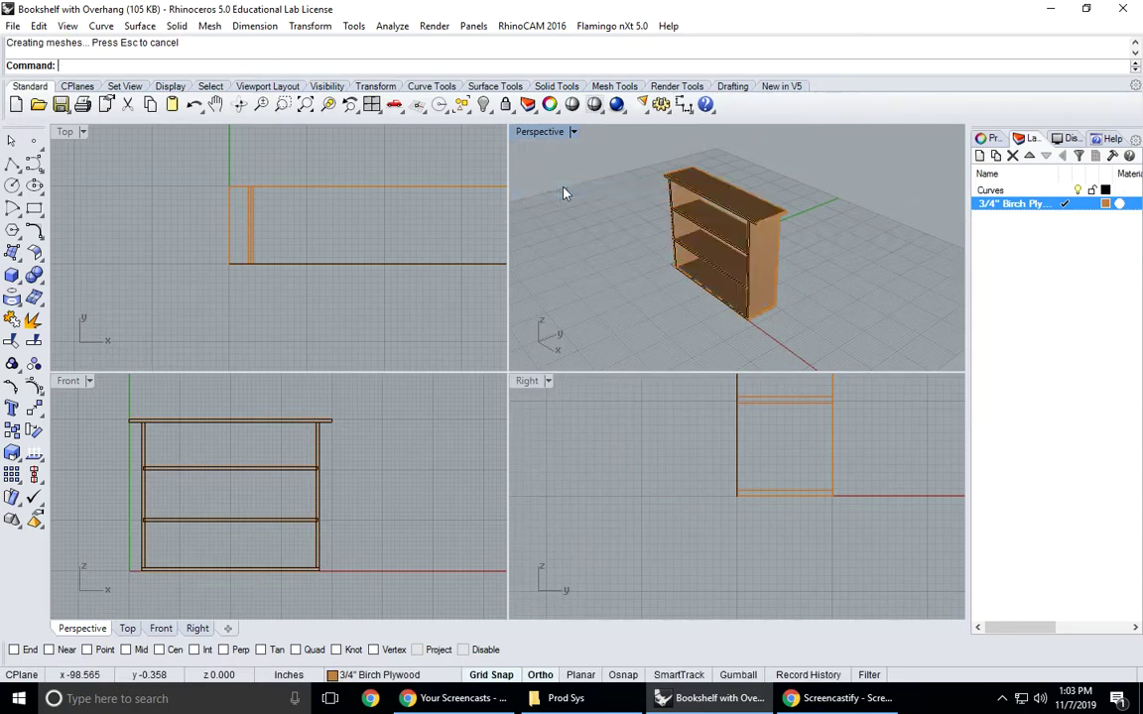
left_click(66, 131)
left_click(95, 189)
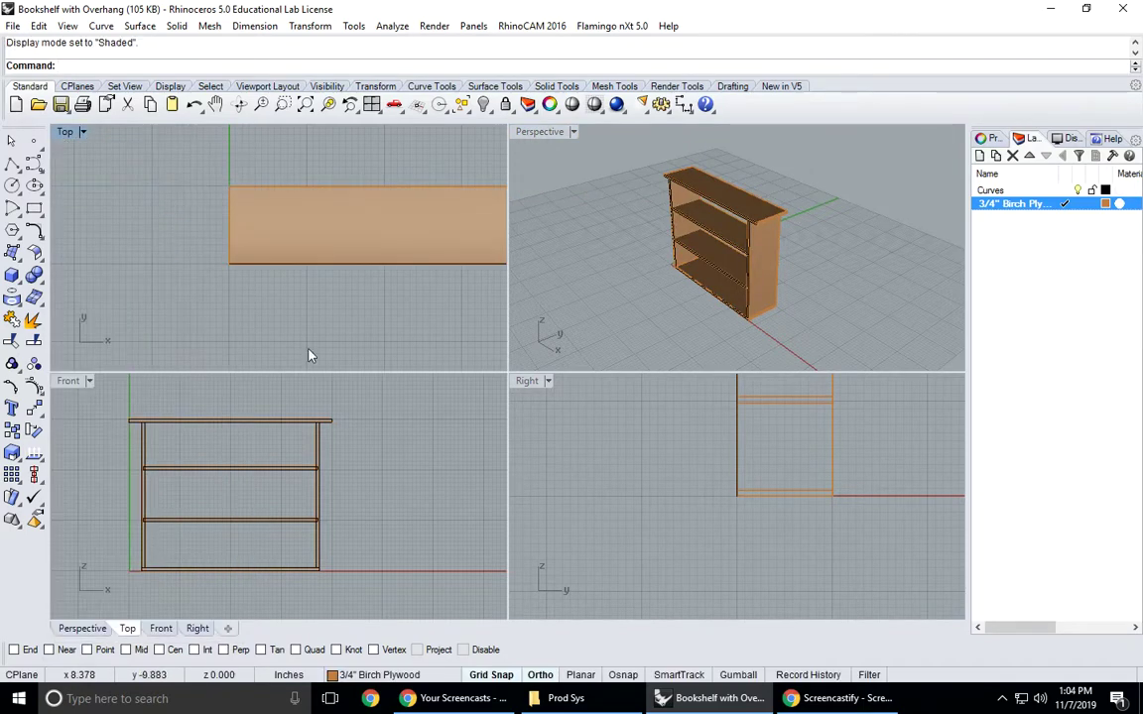
- Activate the Front and Right viewports and orbit the Perspective view around the bookshelf
left_click(404, 439)
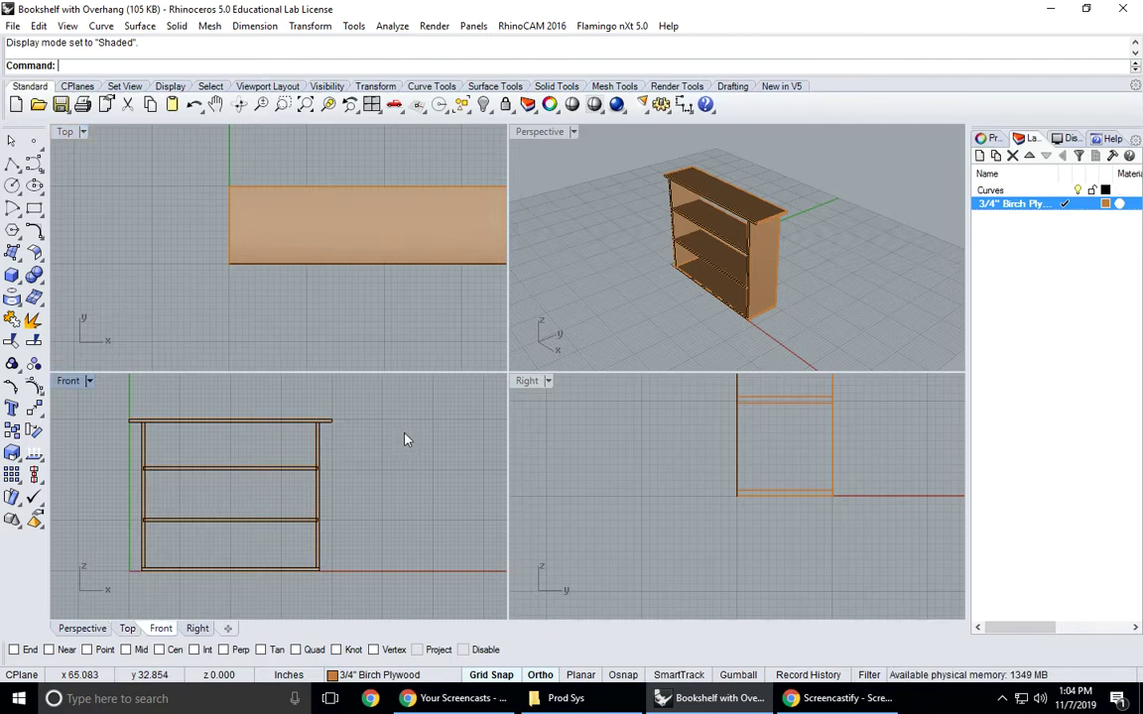
left_click(692, 465)
scroll(663, 250, "up", 10)
right_click_drag(768, 237, 732, 234)
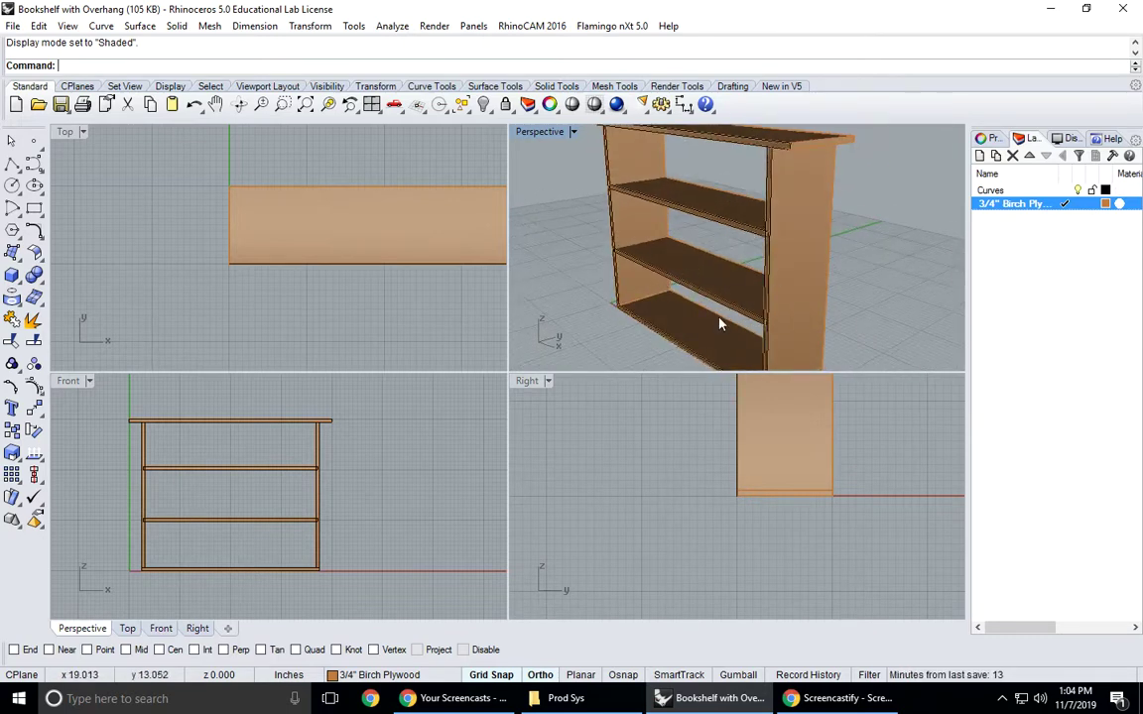
scroll(797, 156, "down", 4)
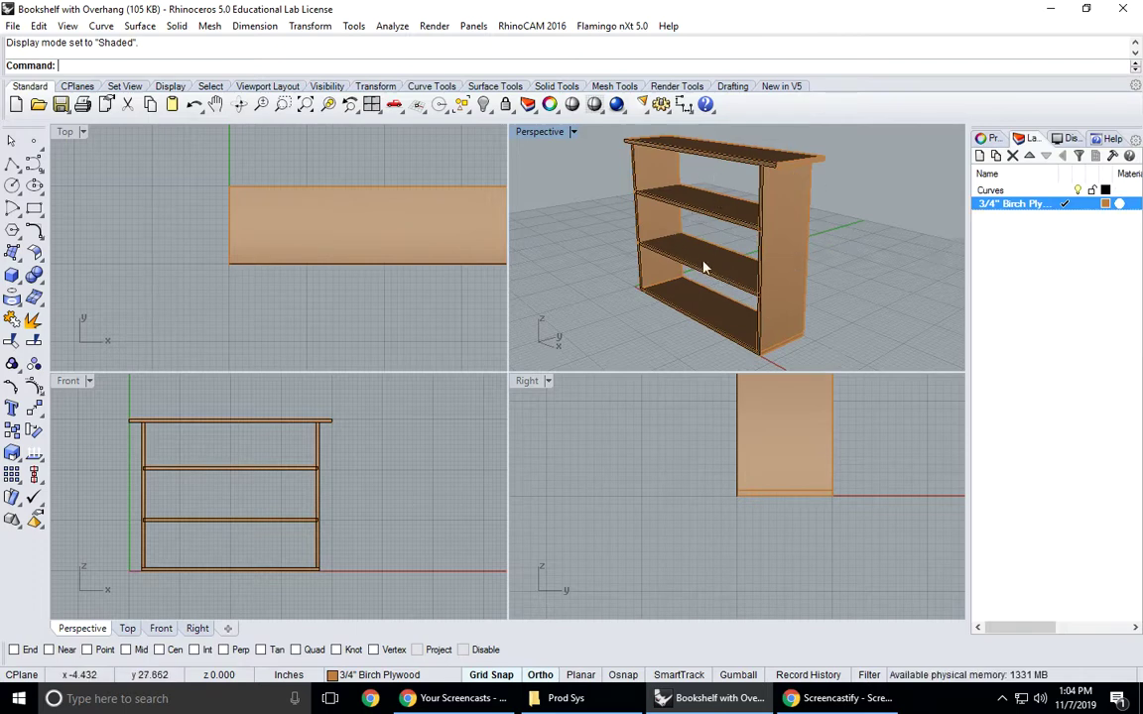
- Add a 1/4" Luan layer coloured brown and set it as the current layer
left_click(979, 155)
type("1/4\" Luan")
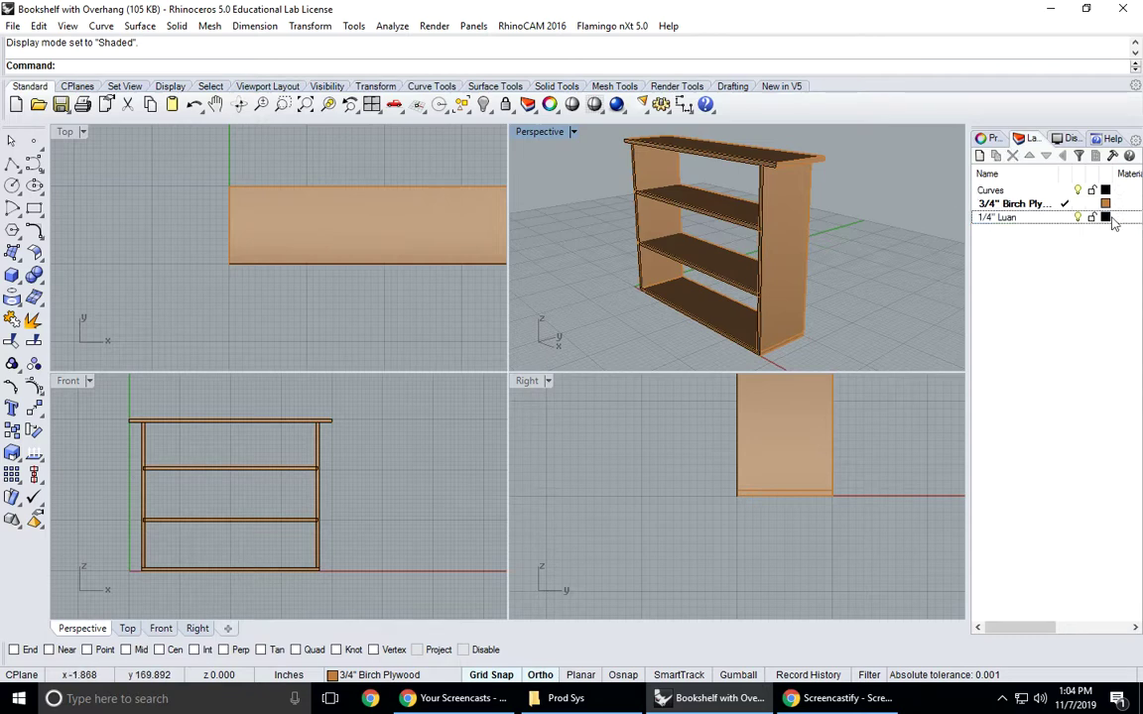
left_click(1106, 217)
left_click(435, 288)
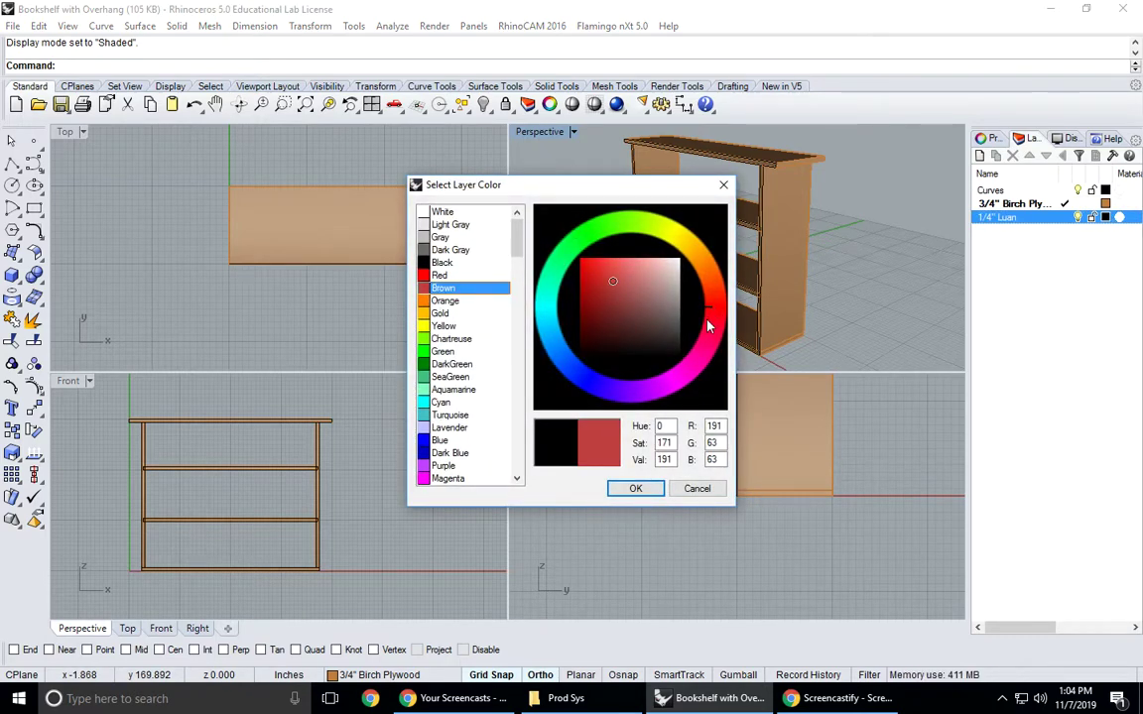
left_click(640, 489)
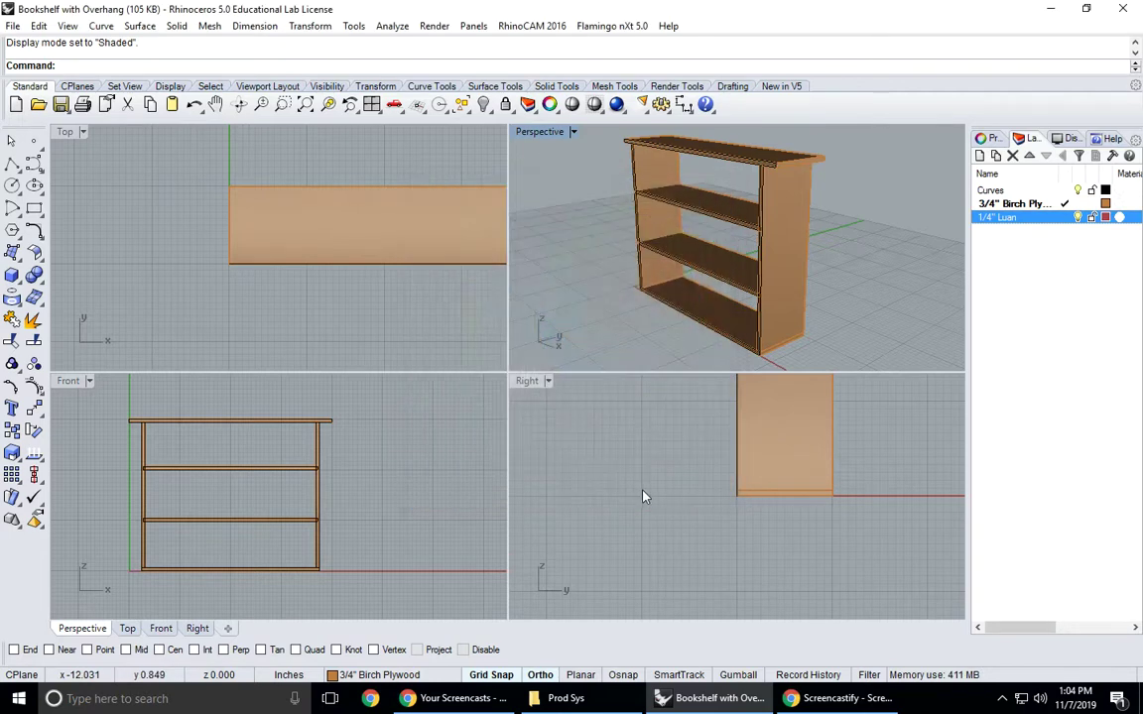
left_click(1065, 219)
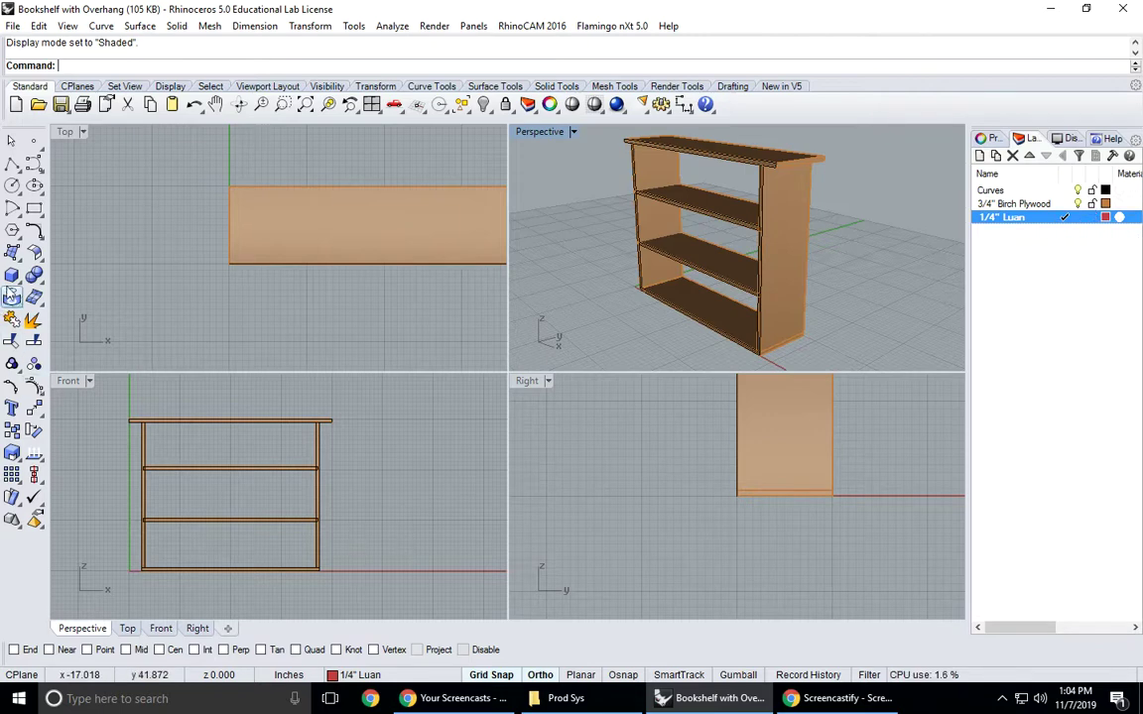
- Draw a box from the shelf's top back corner to the bottom, spanning the bookshelf back
left_click(12, 276)
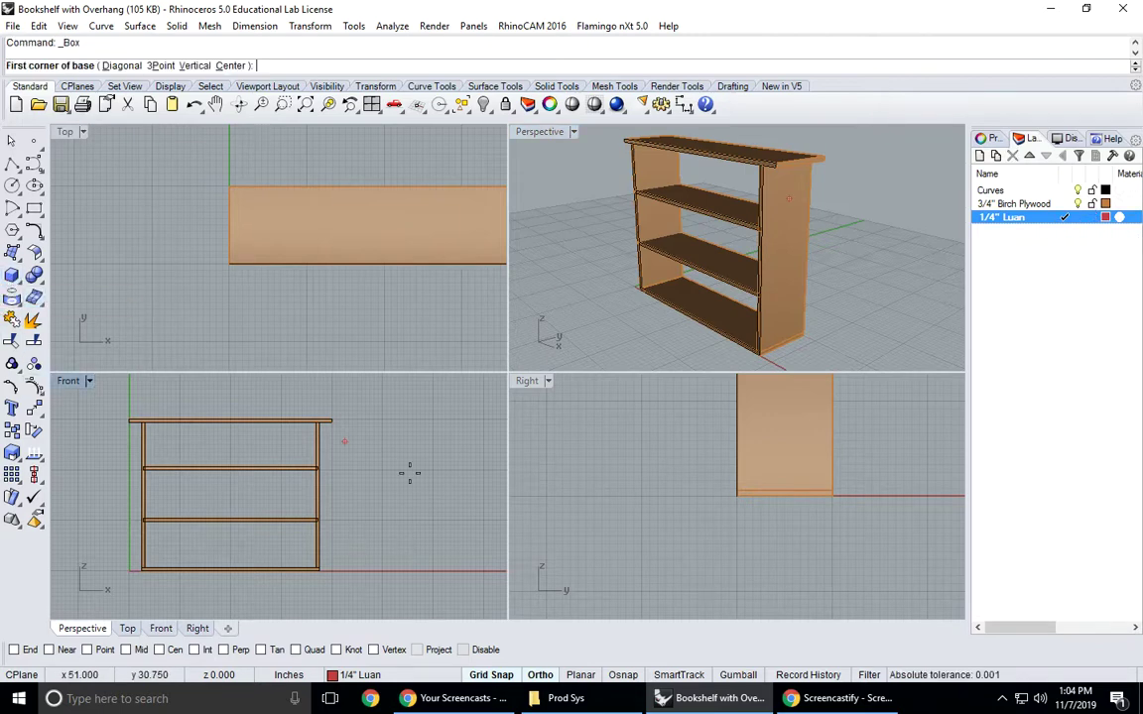
scroll(653, 526, "down", 3)
scroll(764, 399, "up", 10)
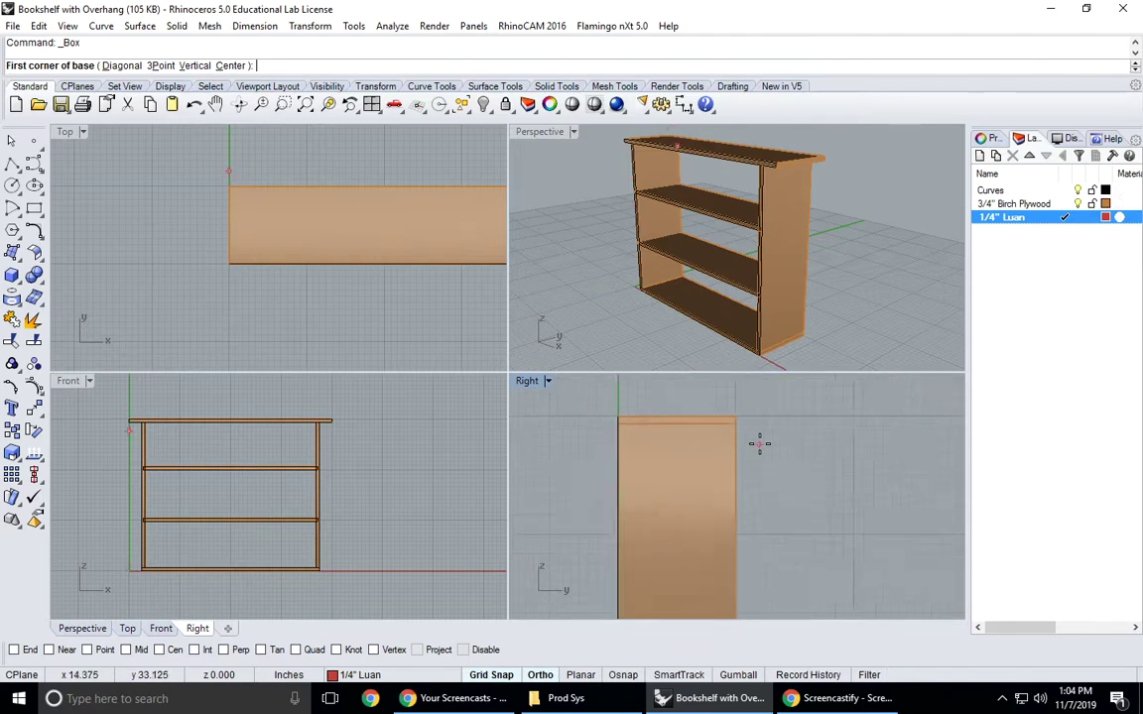
scroll(711, 476, "up", 4)
left_click(622, 475)
scroll(635, 482, "up", 3)
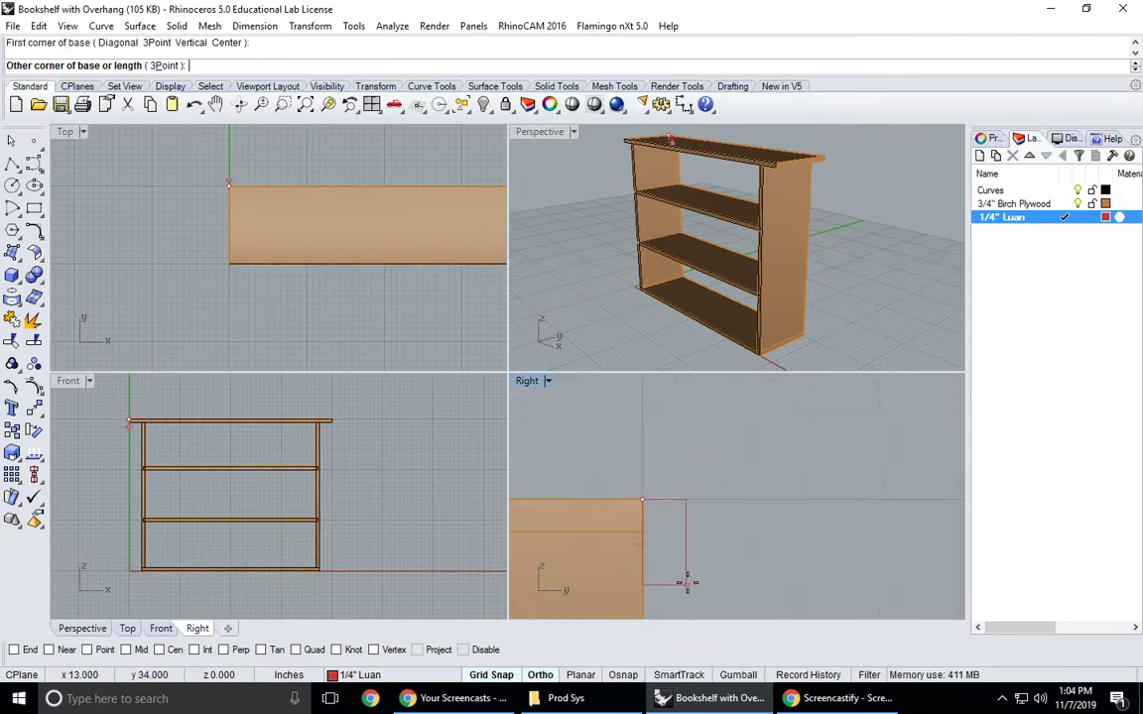
scroll(694, 497, "down", 8)
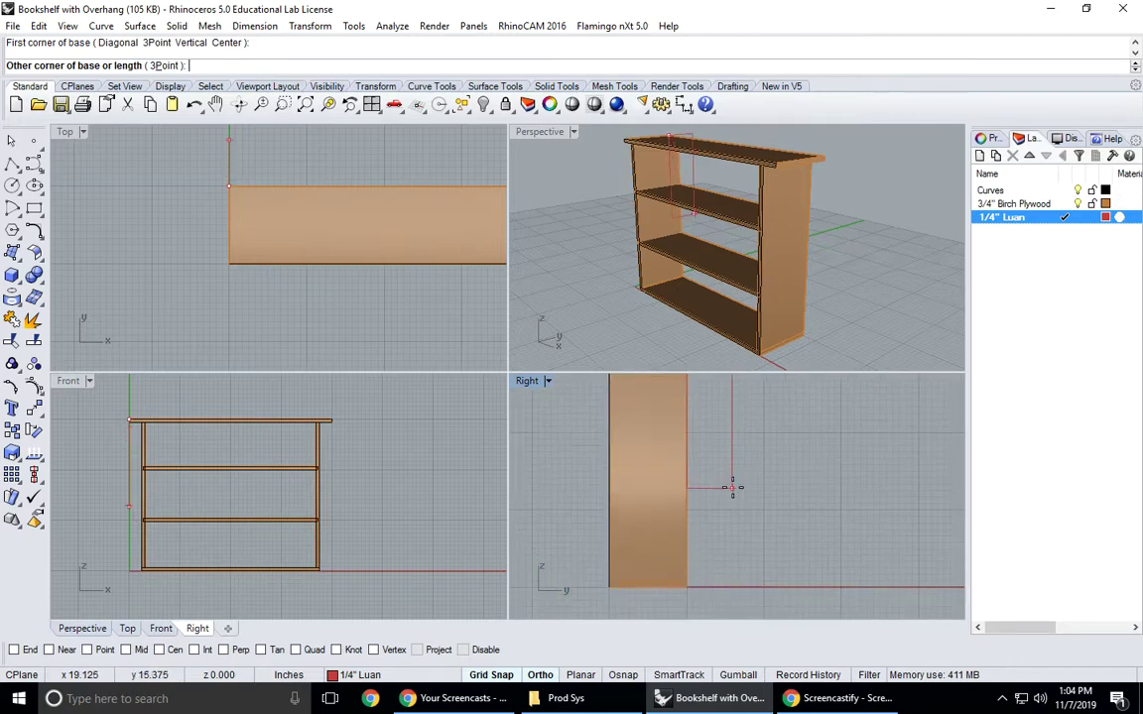
scroll(704, 536, "up", 5)
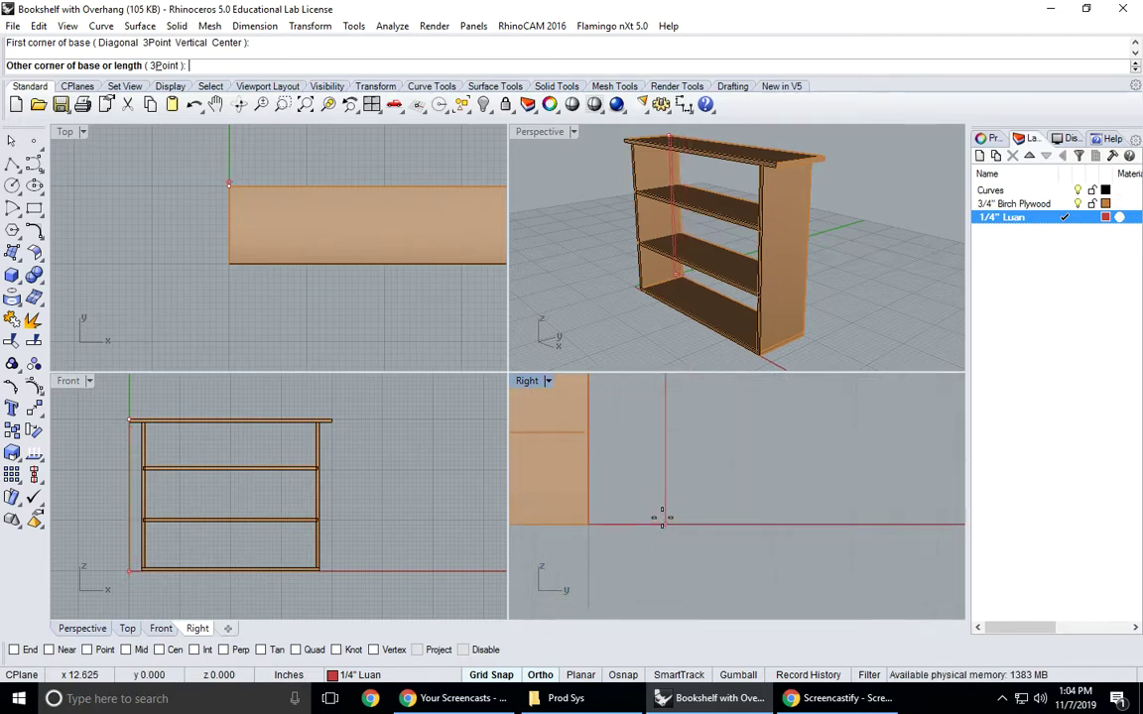
left_click(607, 526)
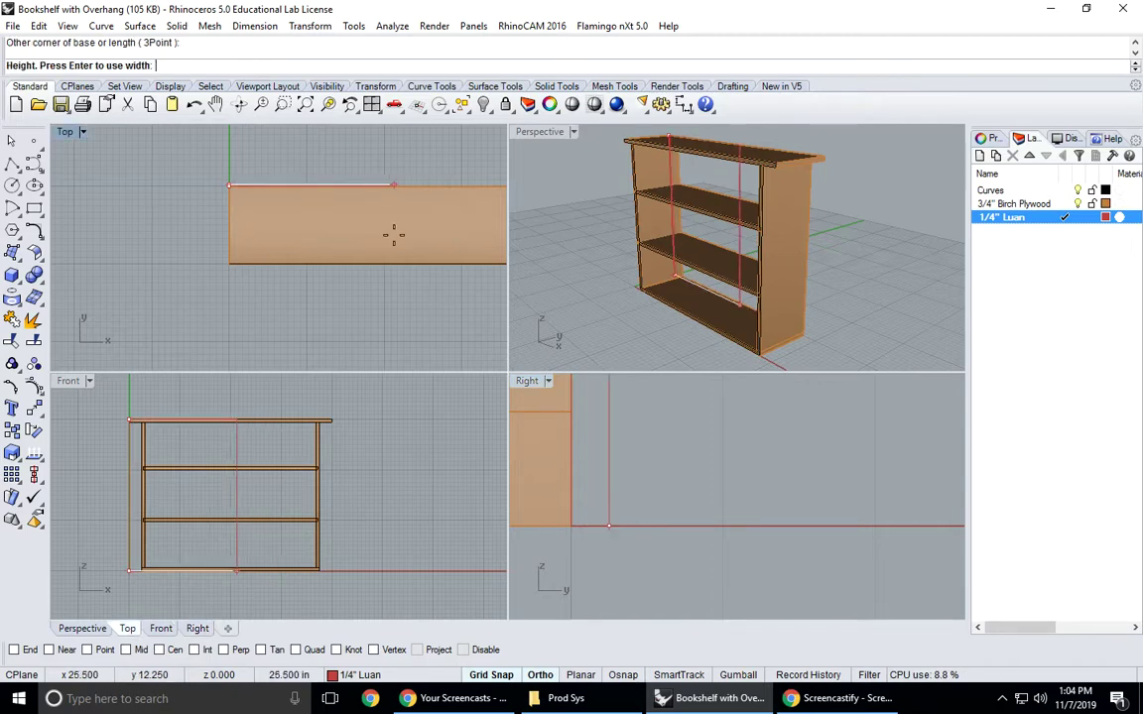
right_click_drag(388, 222, 357, 281)
left_click(367, 286)
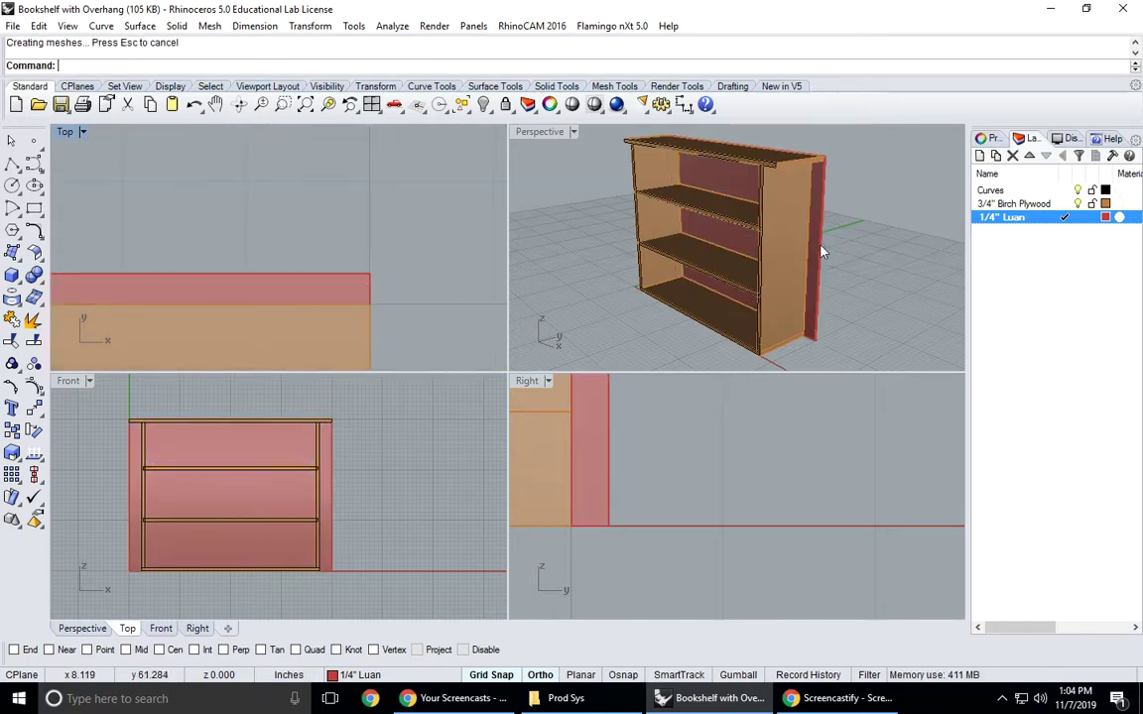
- Orbit the Perspective view and pan the Top view to inspect the new back panel
right_click_drag(734, 255, 744, 203)
scroll(793, 256, "down", 3)
scroll(721, 197, "up", 5)
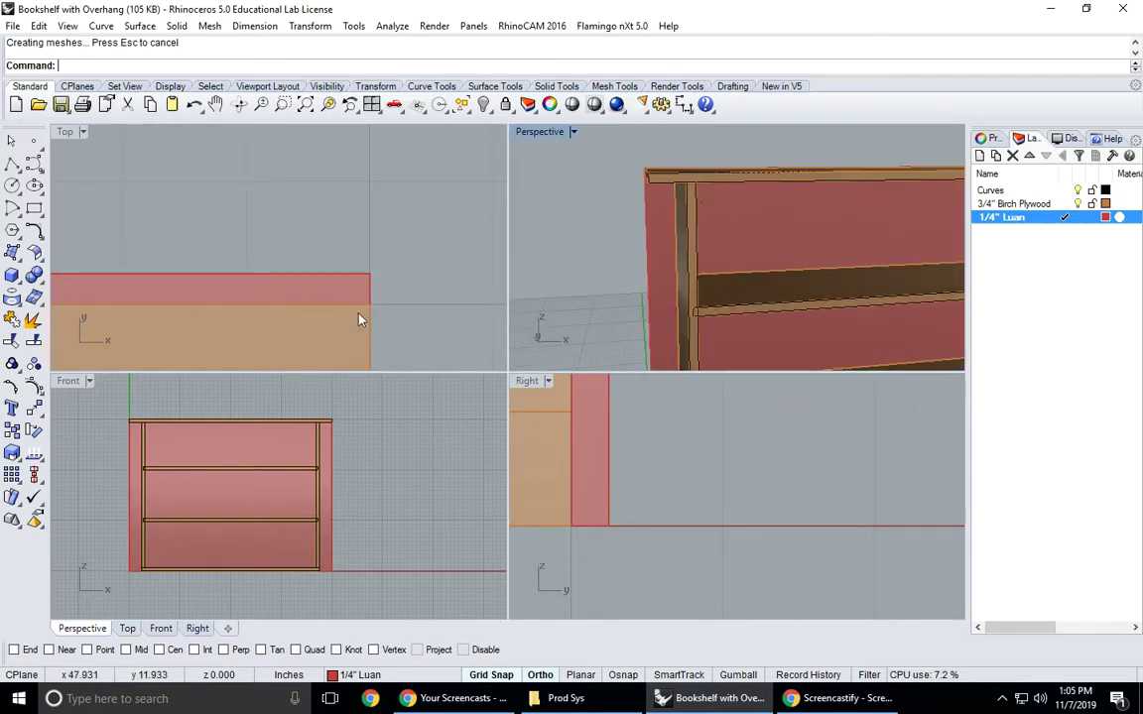
right_click_drag(352, 319, 383, 296)
right_click_drag(163, 307, 133, 288)
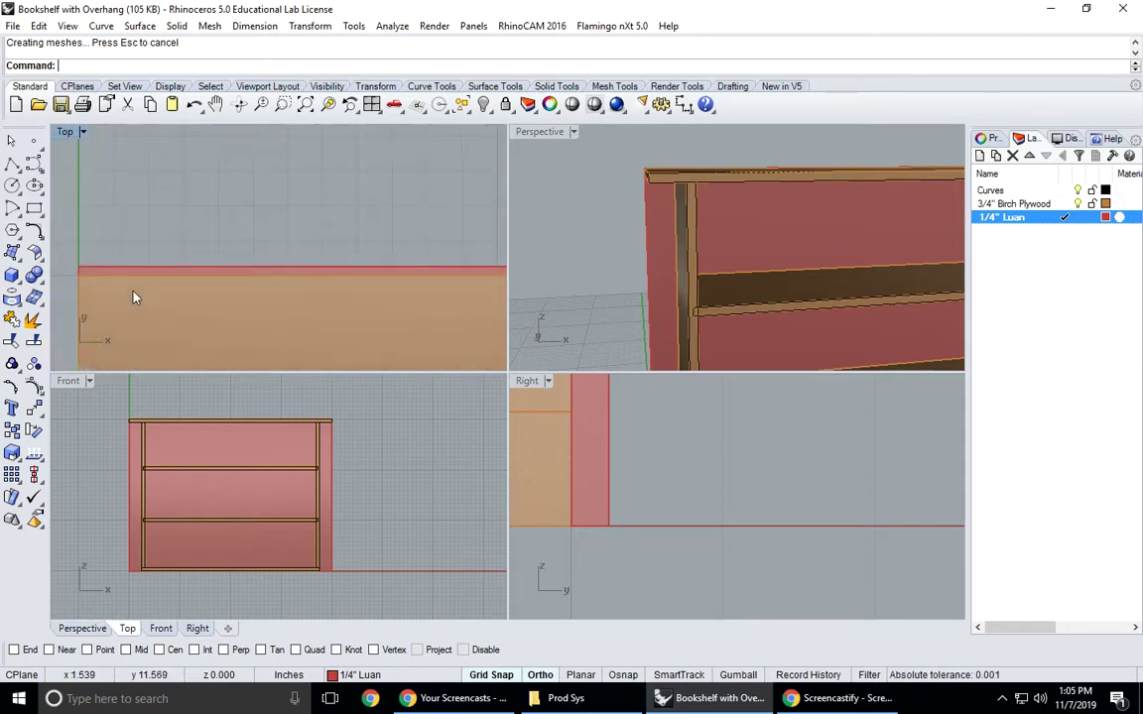
- Set the Top viewport to Wireframe display
left_click(65, 132)
left_click(74, 169)
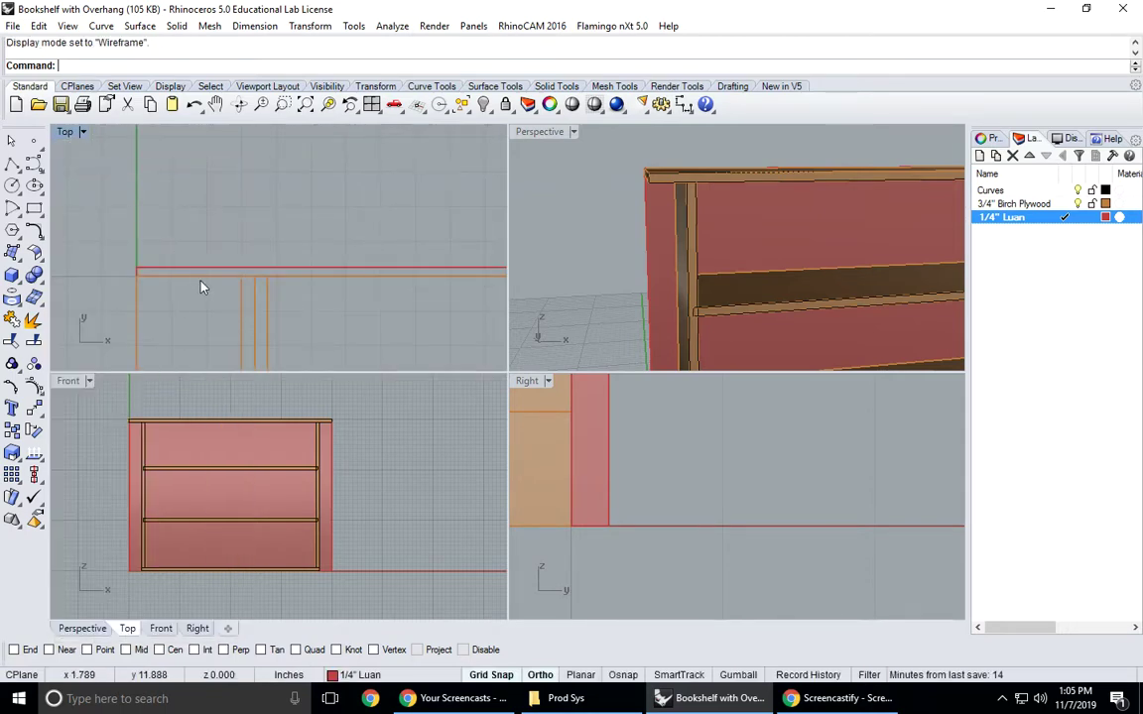
right_click_drag(181, 252, 172, 256)
- Slide the luan back panel right past the right side board, then deselect it
left_click_drag(135, 255, 237, 257)
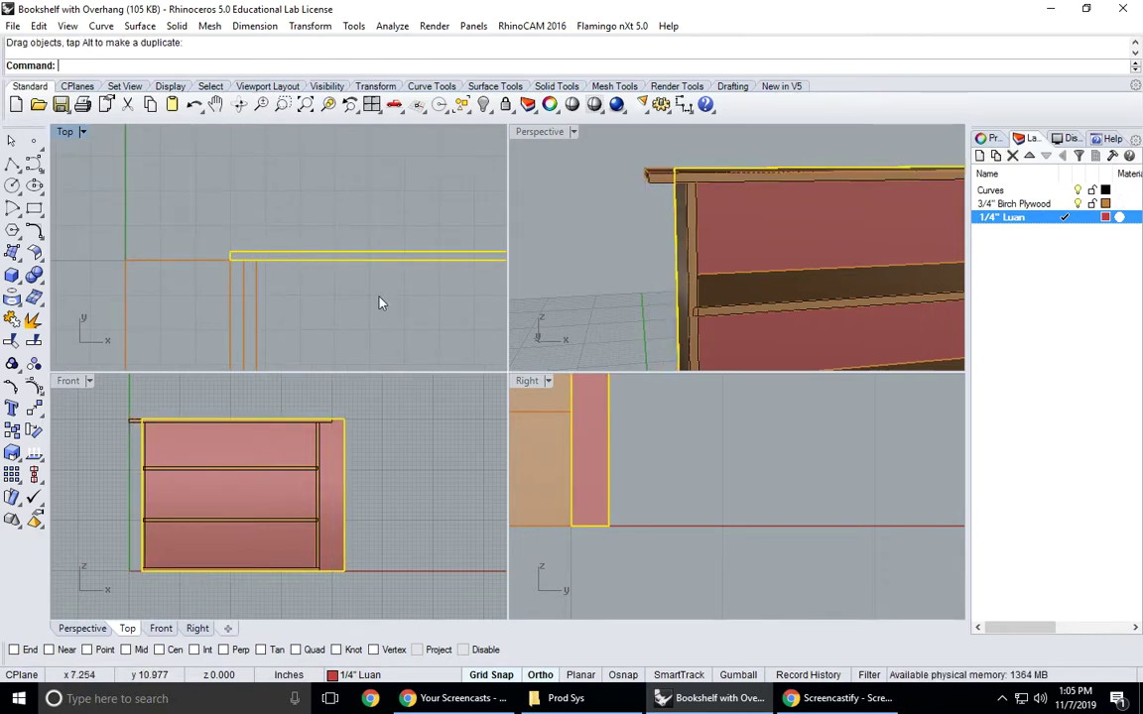
scroll(380, 245, "down", 5)
right_click_drag(416, 263, 226, 261)
scroll(227, 261, "down", 4)
scroll(377, 243, "up", 4)
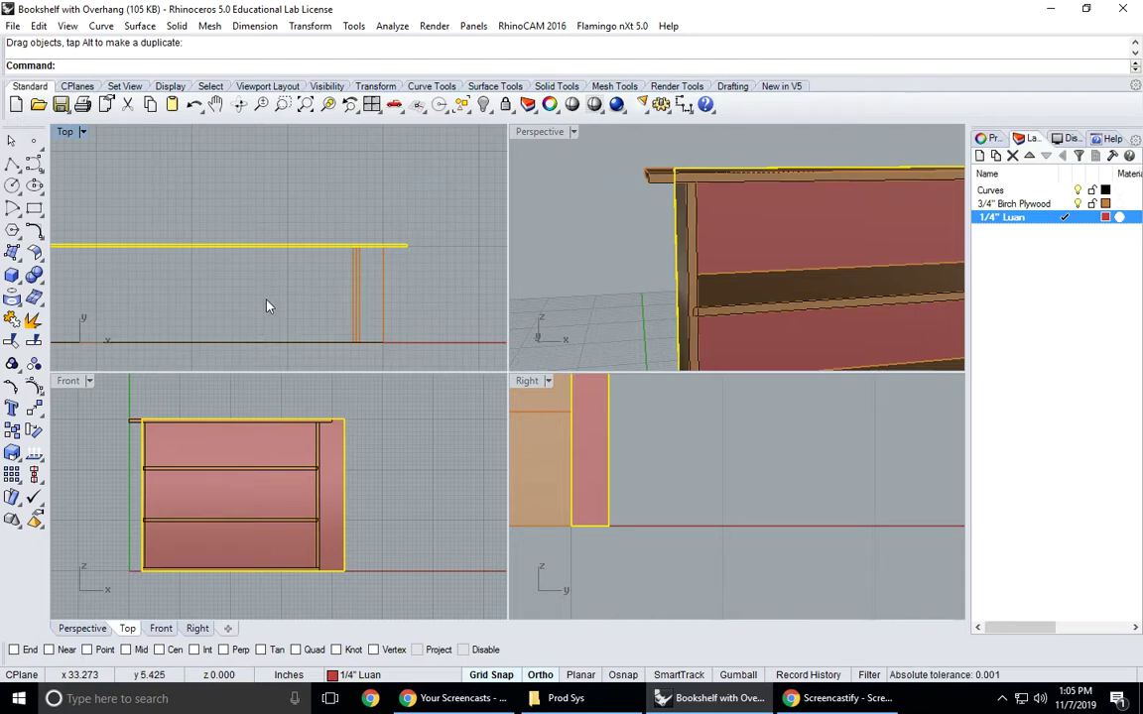
left_click(228, 203)
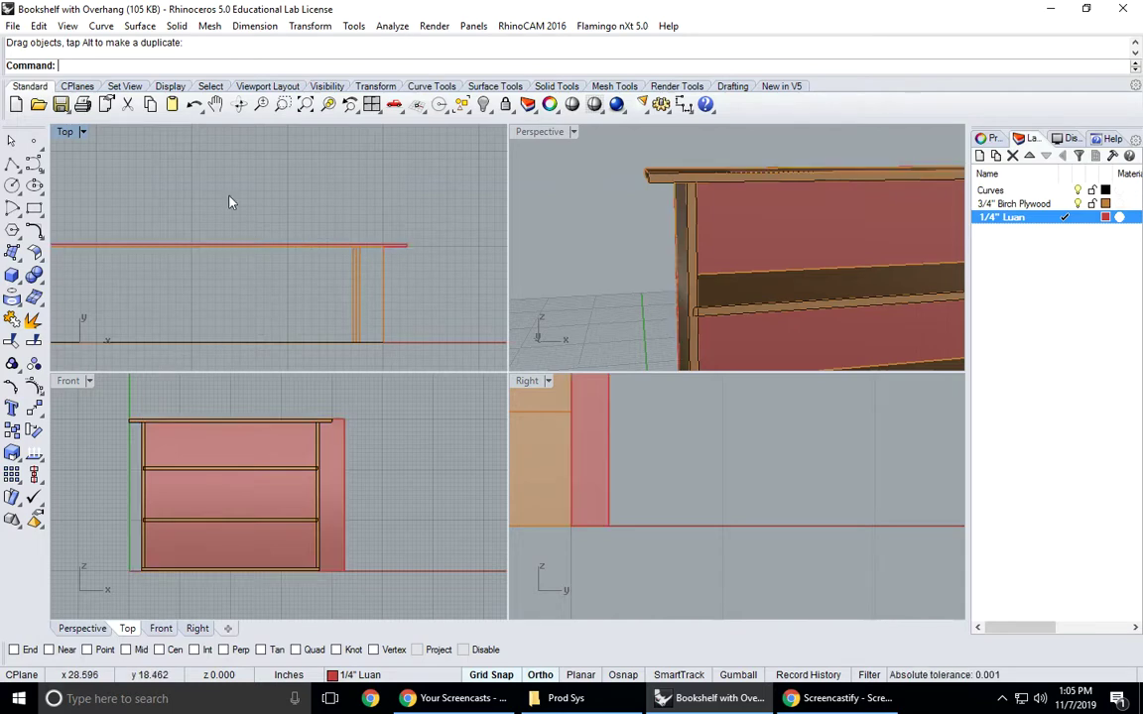
left_click(18, 457)
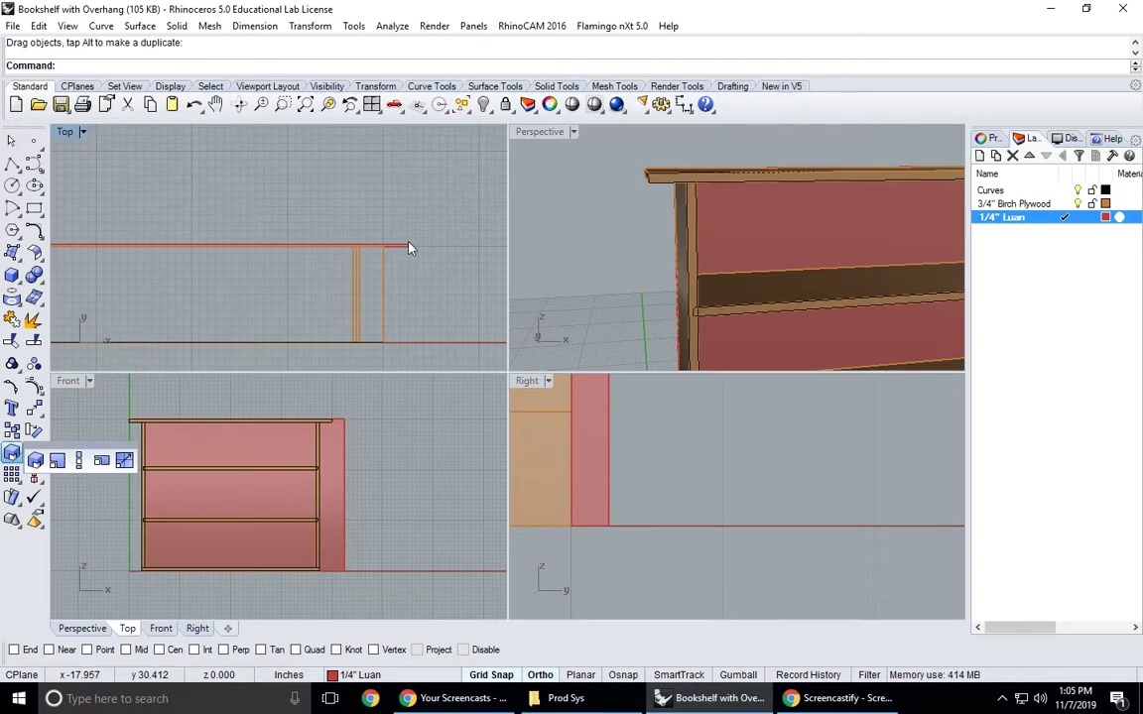
- Scale the luan panel 1-D from the shelf corner to end flush inside the right side board
left_click(82, 466)
right_click_drag(188, 342, 286, 288)
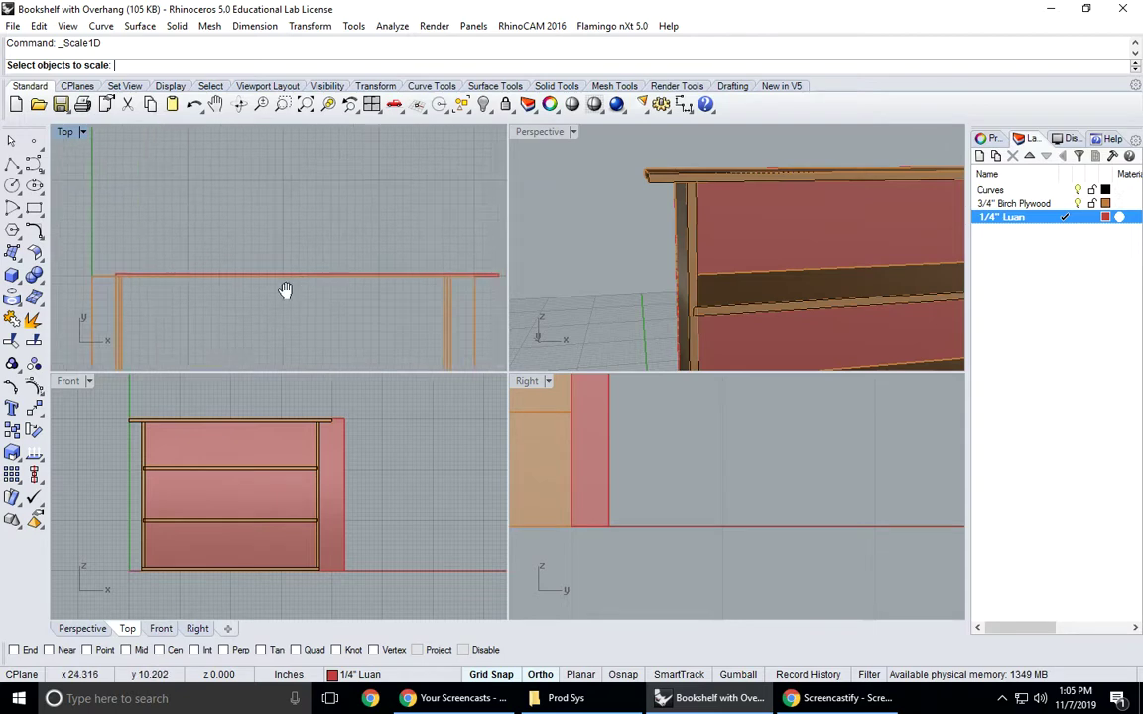
left_click(489, 279)
key("Return")
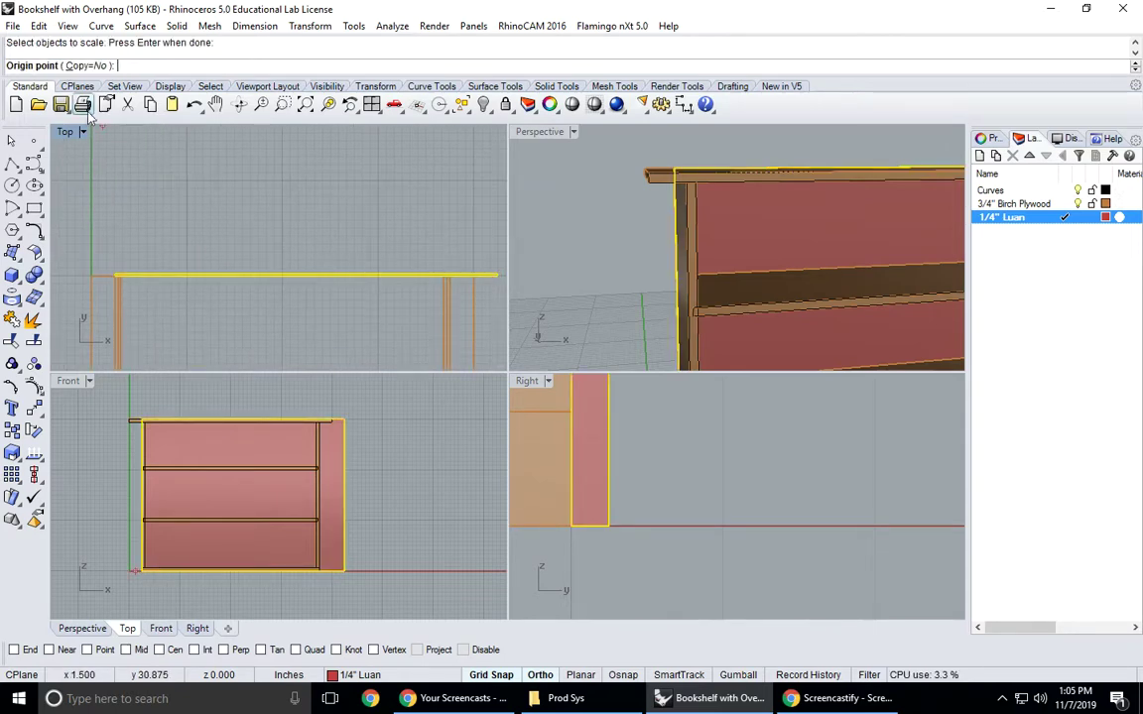
scroll(90, 257, "up", 5)
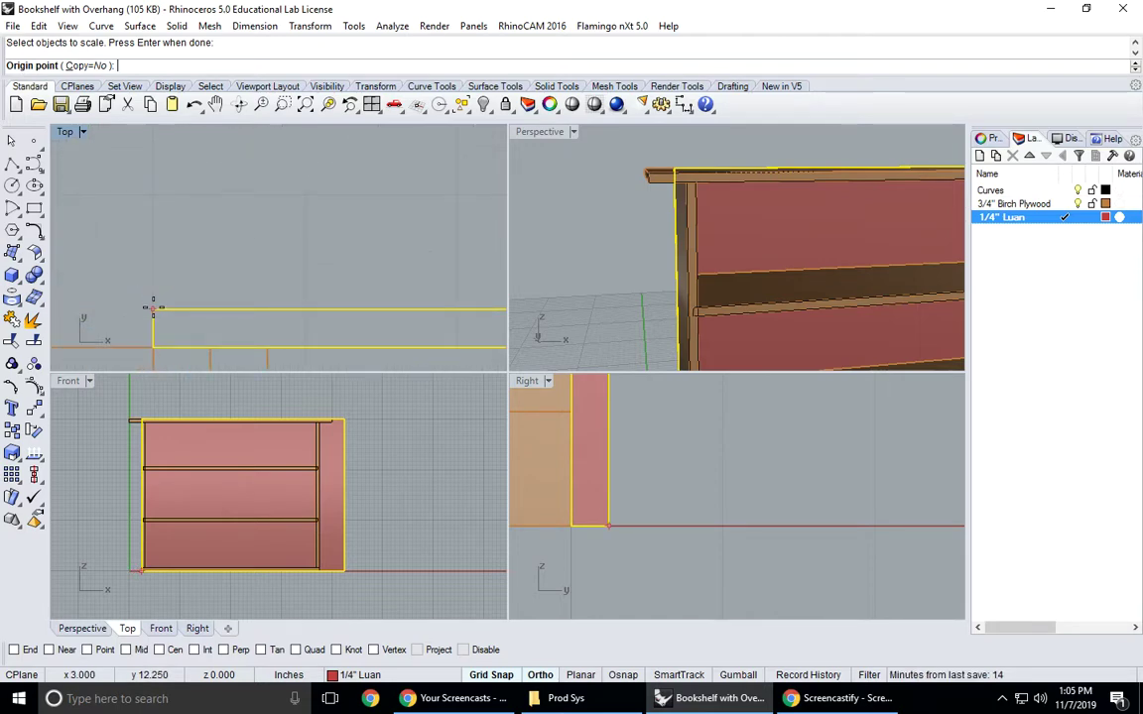
left_click(153, 308)
scroll(153, 307, "down", 8)
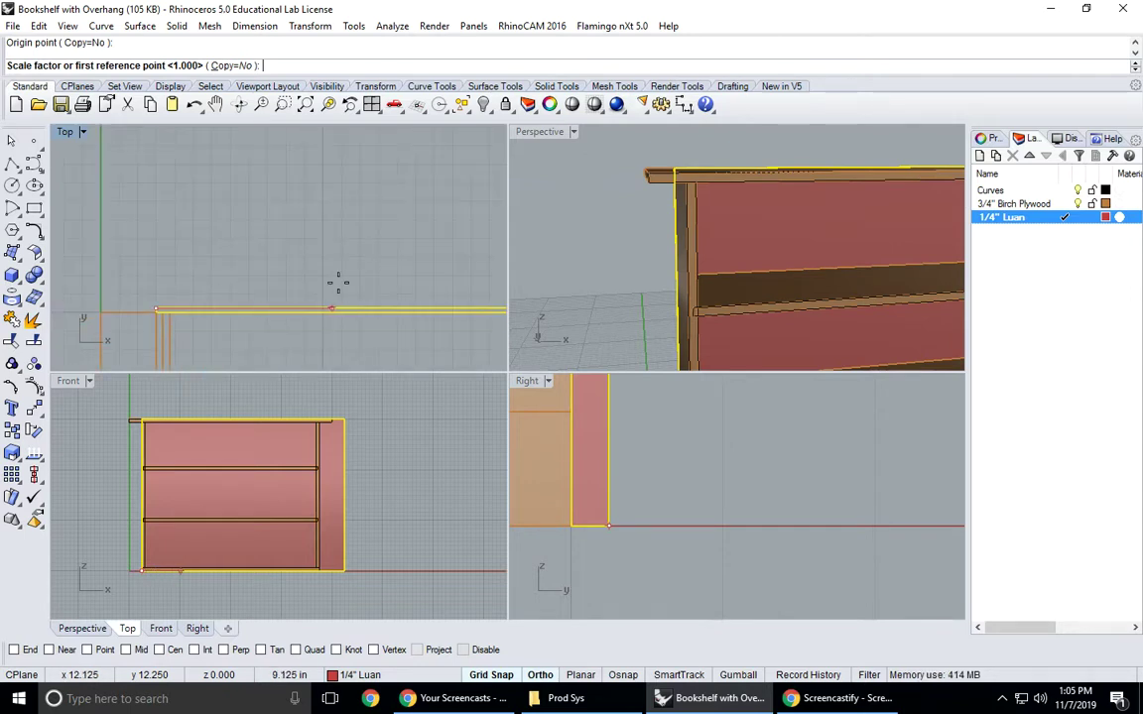
scroll(263, 280, "down", 5)
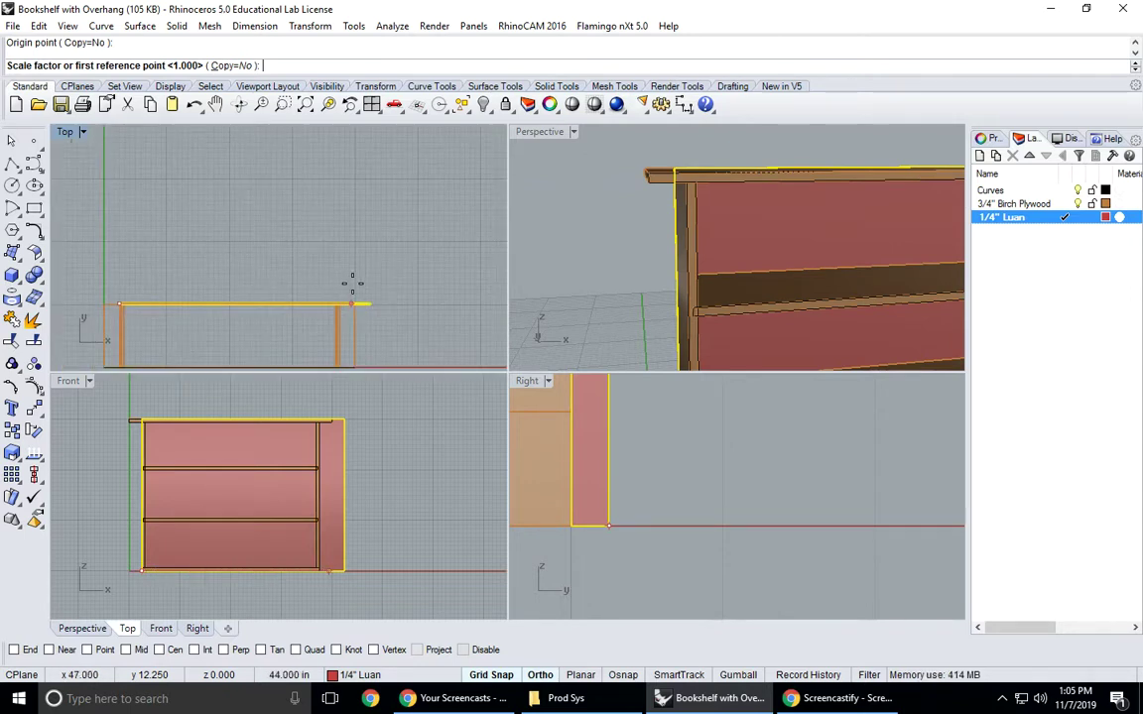
scroll(358, 285, "up", 5)
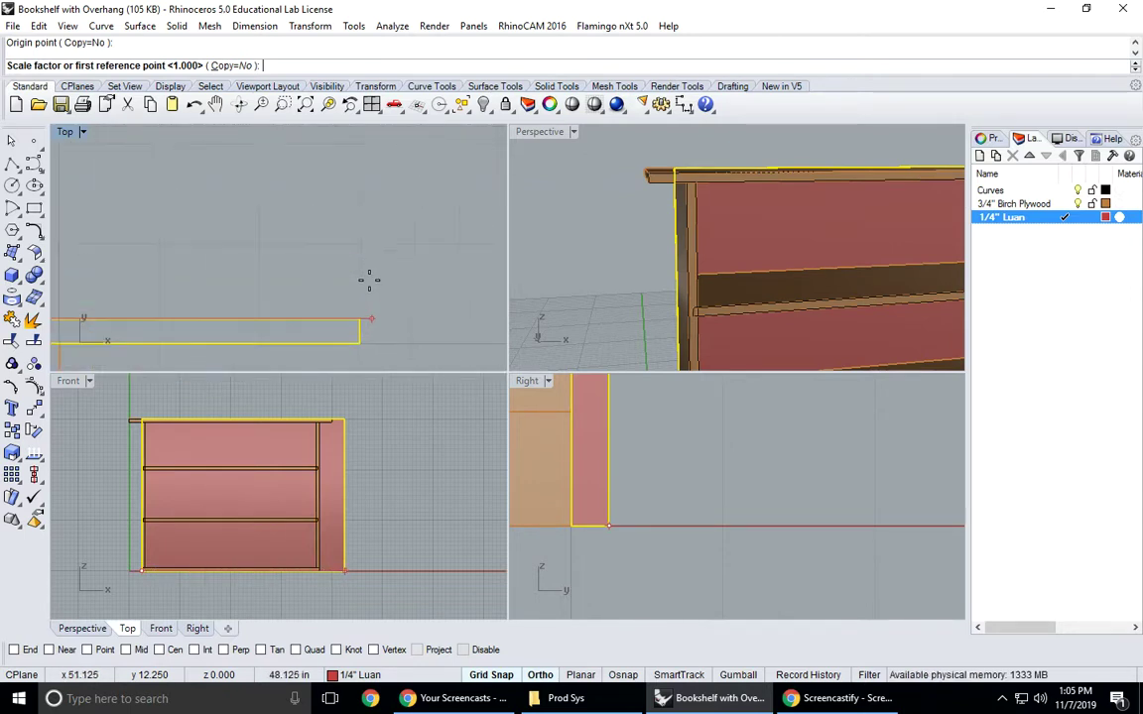
left_click(361, 316)
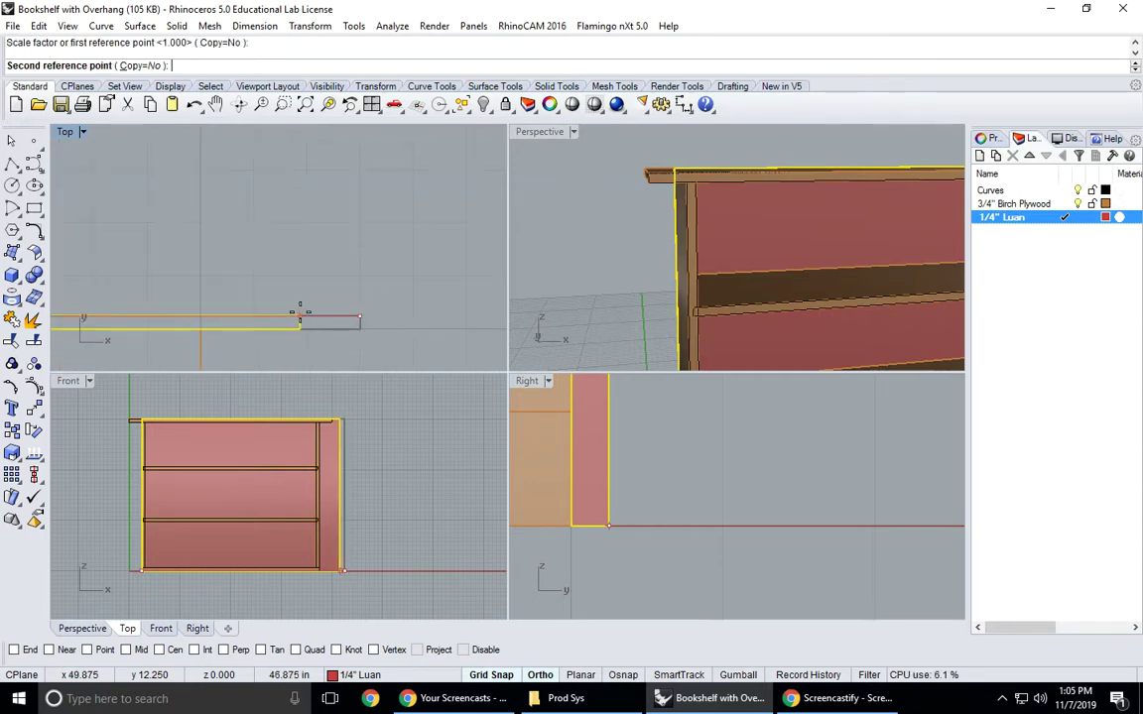
scroll(328, 308, "down", 2)
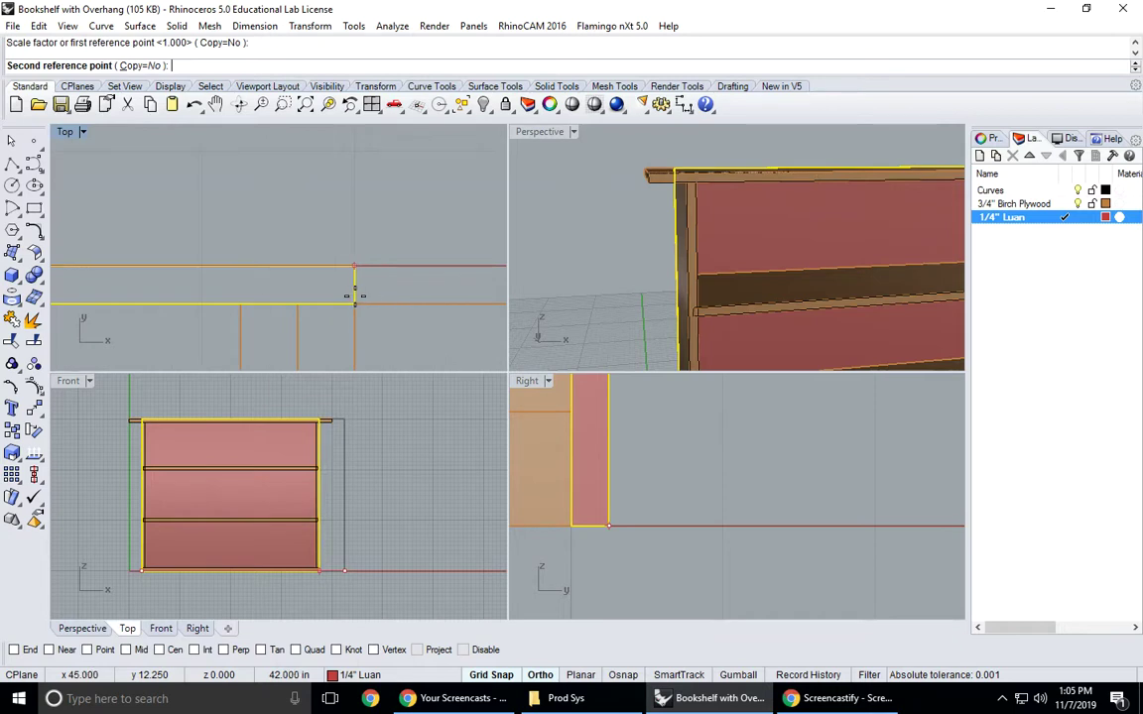
key("Escape")
key("Escape")
- Orbit the Perspective view to see the whole bookshelf from the front
scroll(530, 308, "down", 5)
right_click_drag(684, 223, 608, 263)
scroll(609, 263, "up", 6)
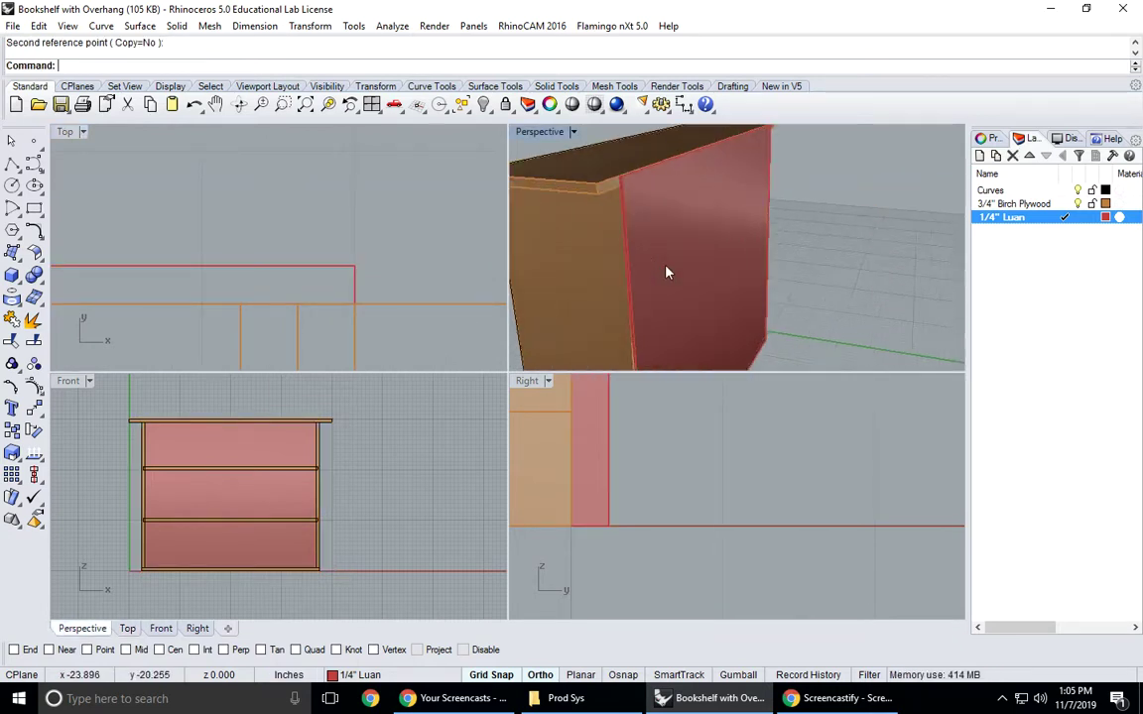
scroll(659, 258, "down", 5)
right_click_drag(663, 250, 895, 219)
- Make 3/4" Birch Plywood the current layer
scroll(732, 295, "up", 5)
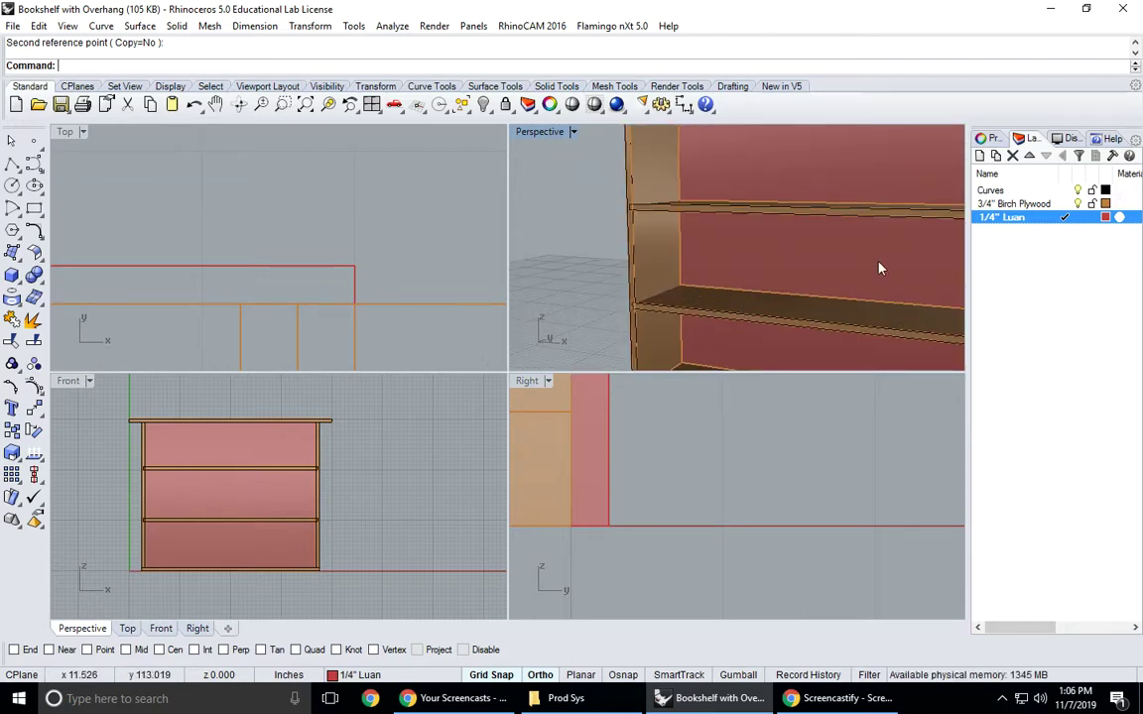
left_click(1067, 191)
left_click(1066, 203)
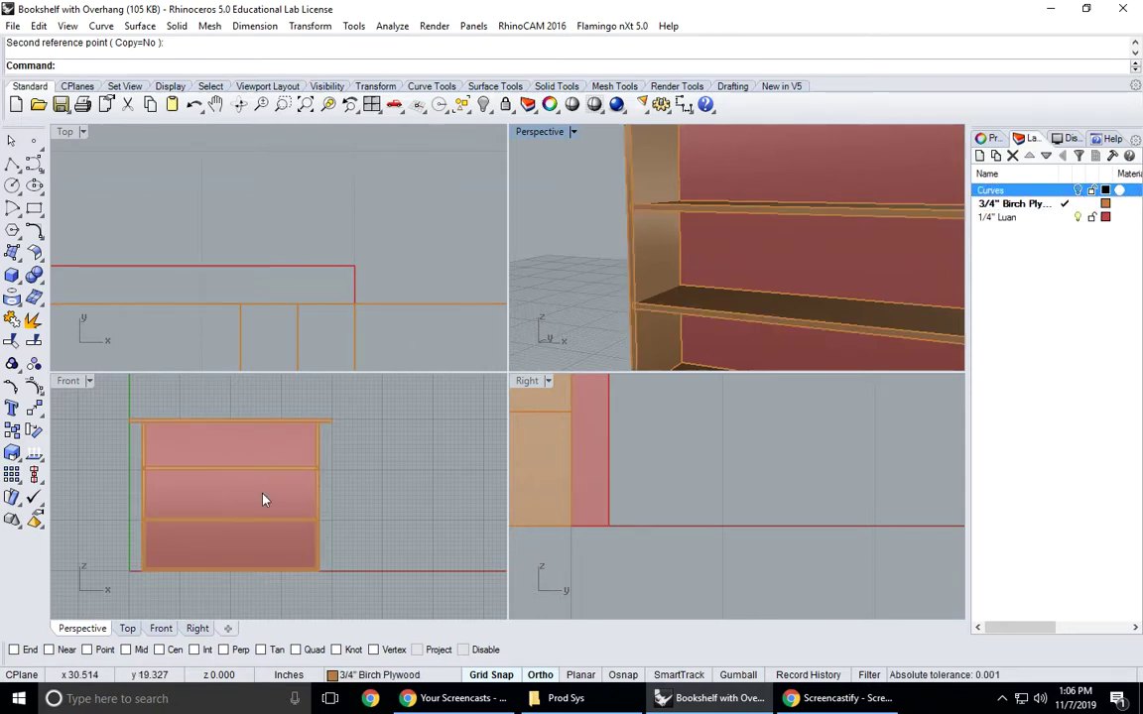
- Maximize the Front view, check the side and shelf boards, and start Boolean Difference
right_click_drag(228, 503, 279, 504)
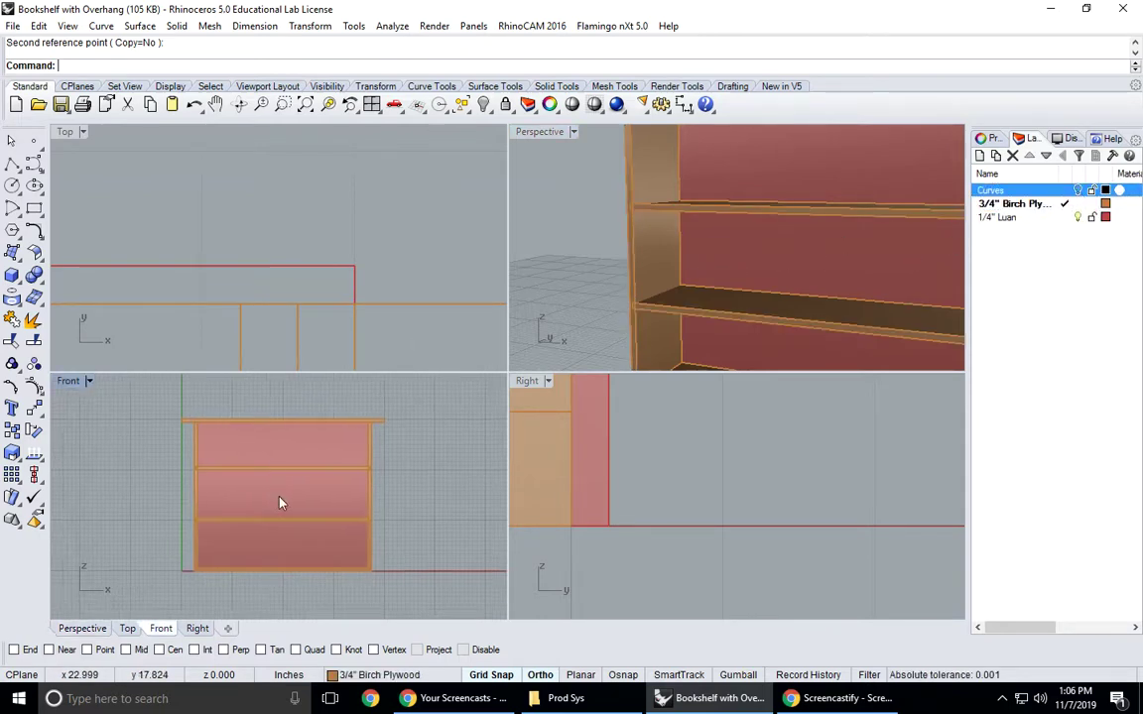
double_click(61, 383)
scroll(362, 345, "up", 5)
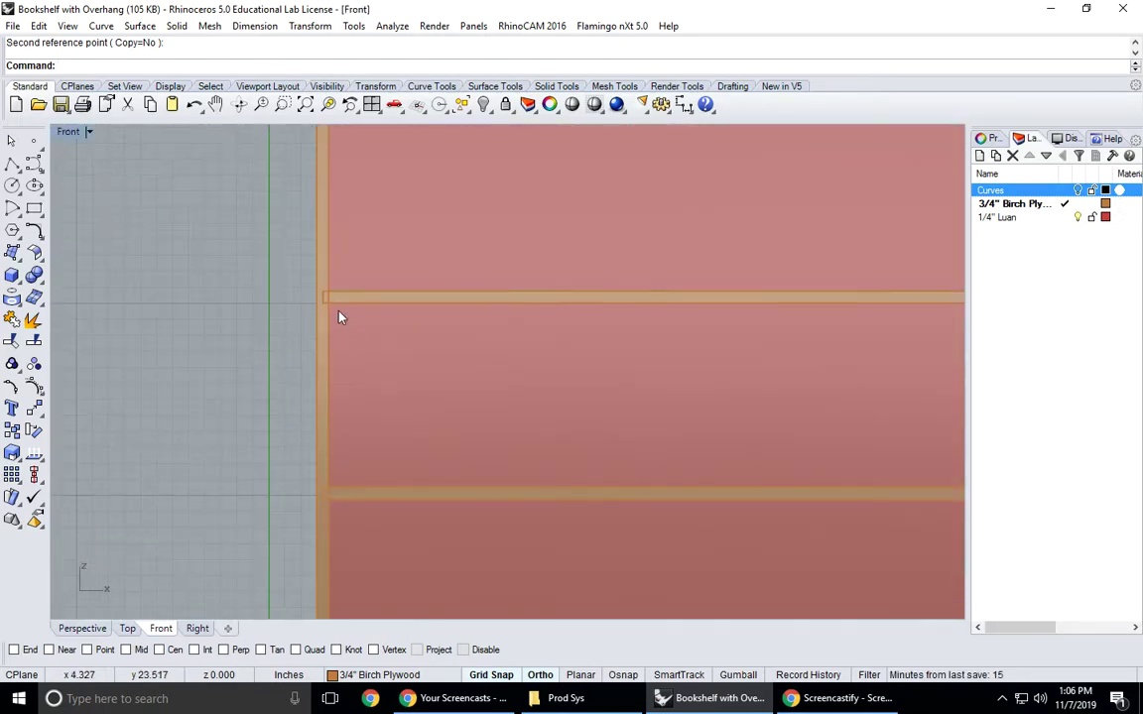
left_click(323, 313)
left_click(362, 307)
left_click(327, 296)
key("Escape")
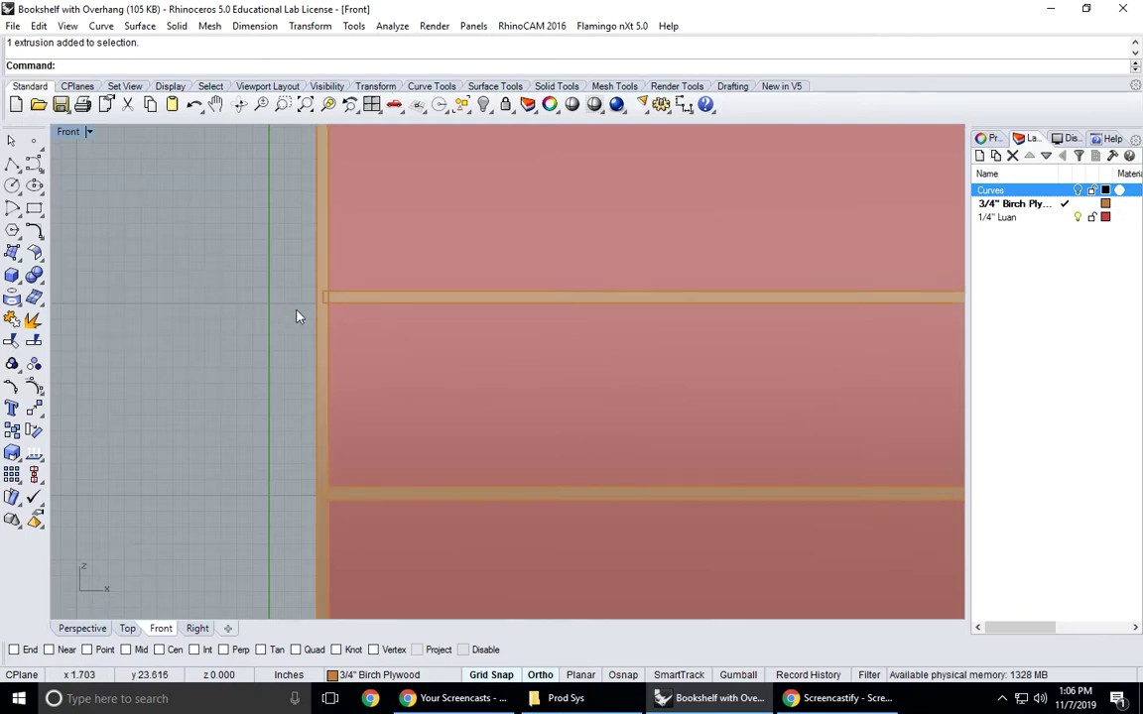
scroll(228, 308, "down", 4)
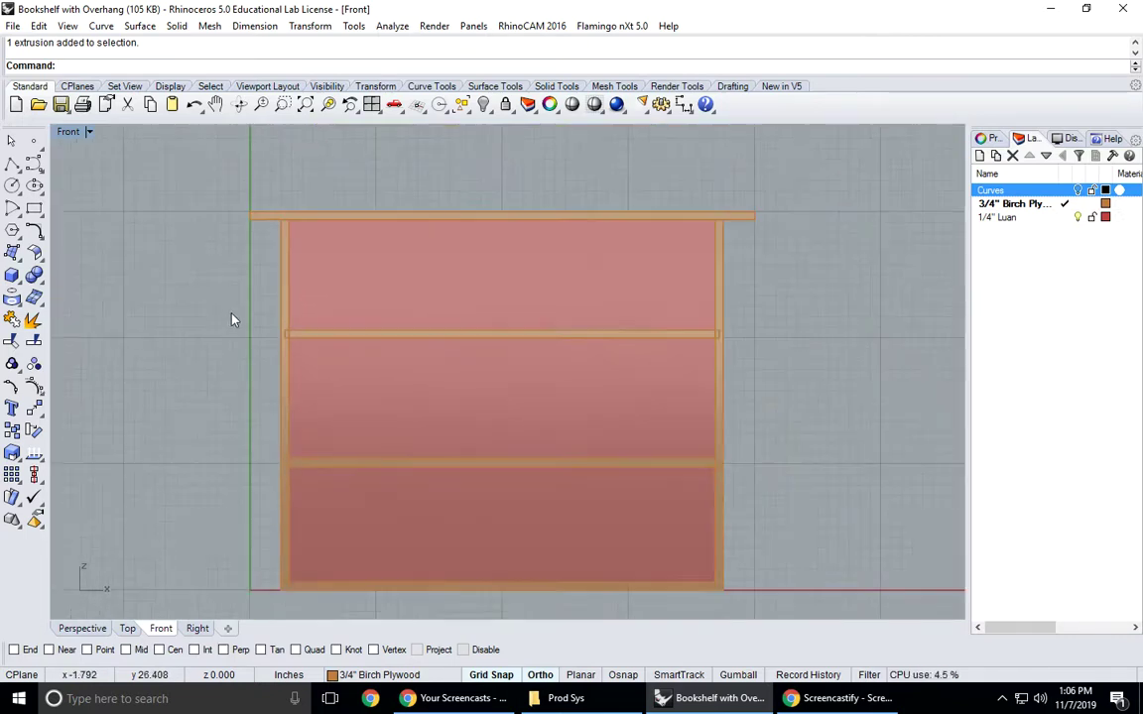
left_click(176, 27)
left_click(211, 491)
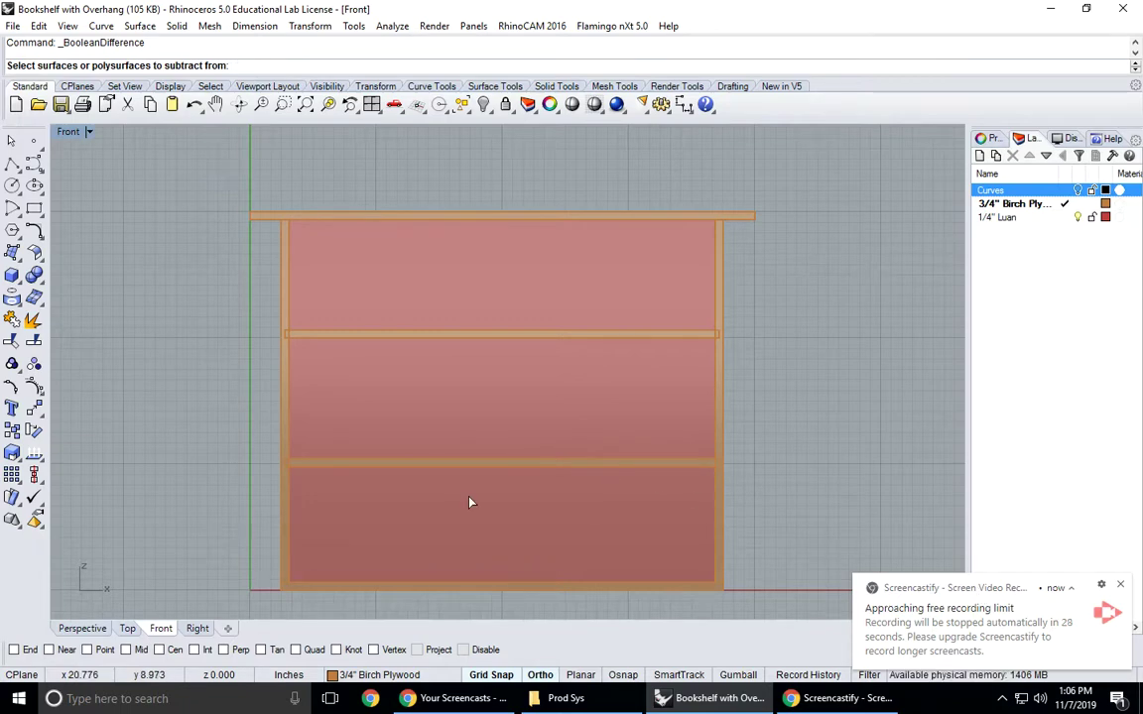
- Subtract both shelves from the left and right side boards to cut dados, keeping the shelves
scroll(334, 495, "up", 3)
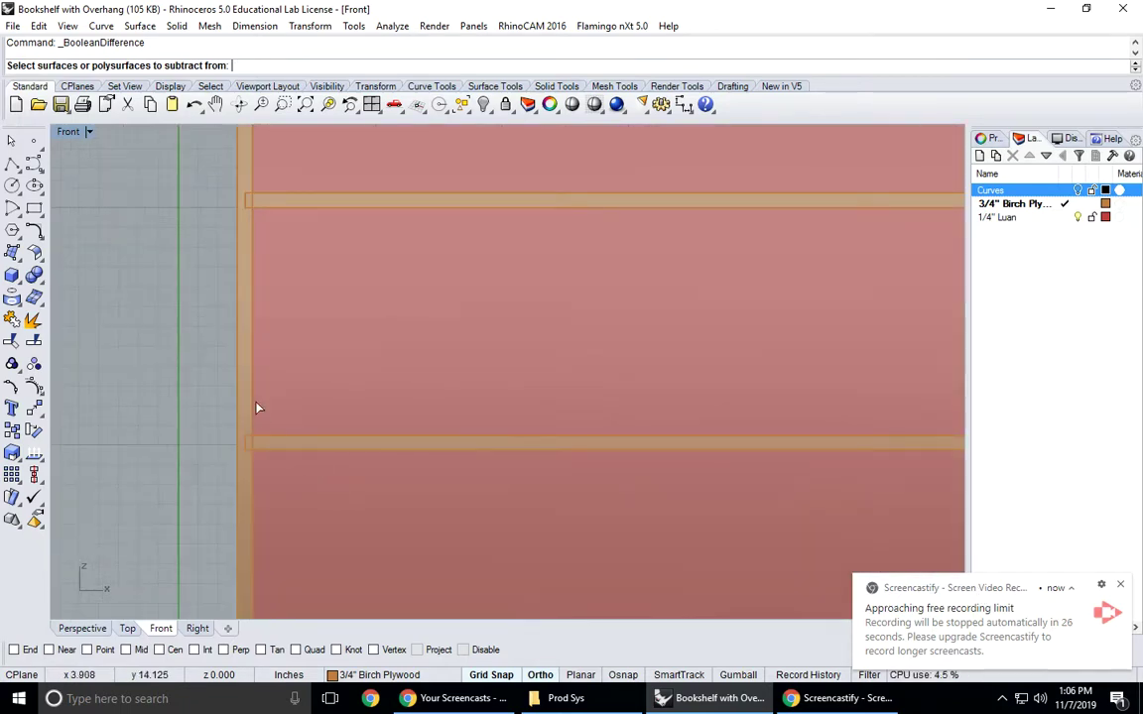
left_click(247, 373)
scroll(247, 373, "down", 3)
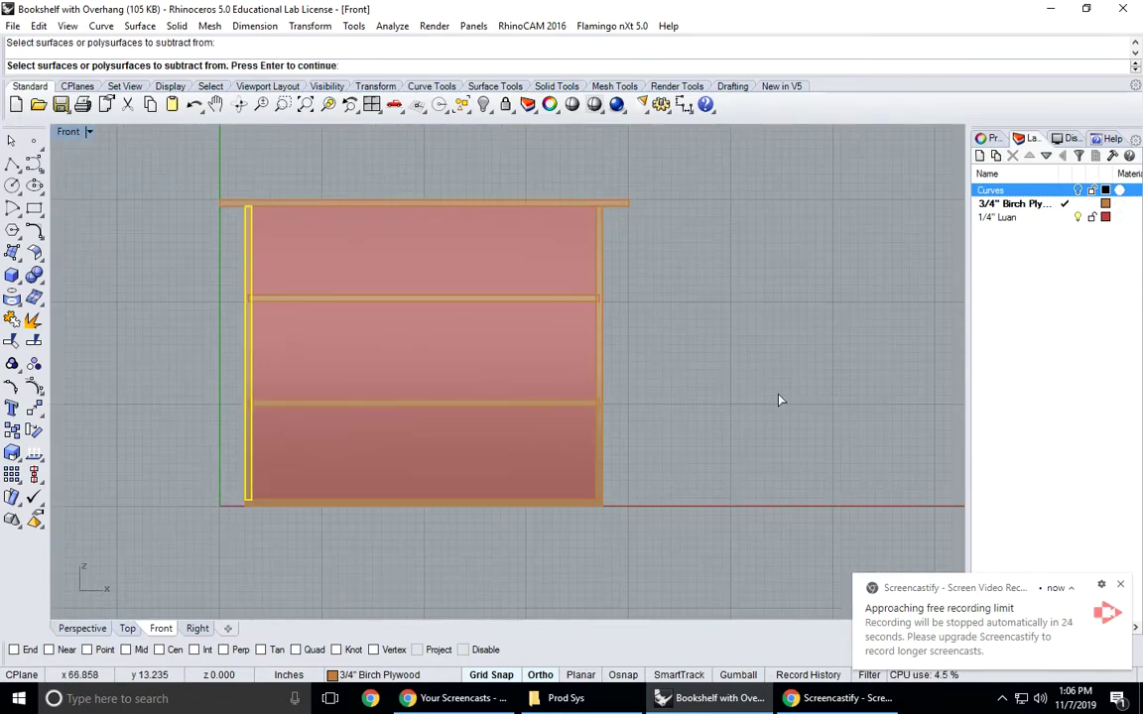
scroll(596, 367, "up", 3)
left_click(599, 359)
scroll(605, 357, "down", 3)
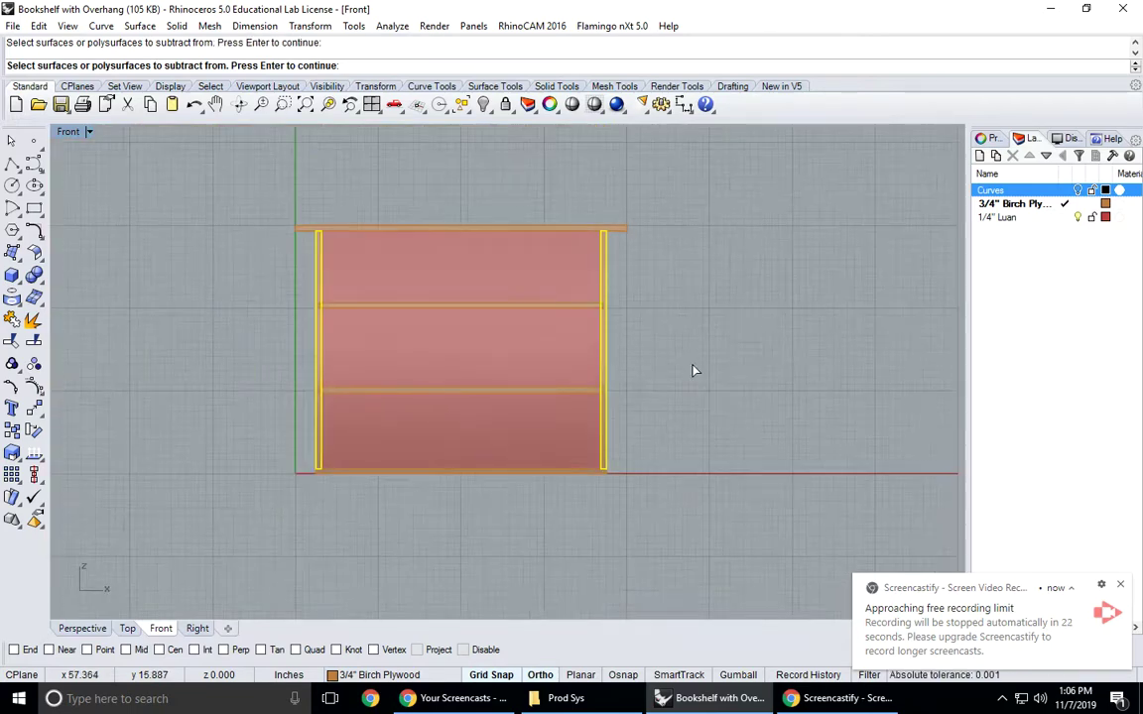
key("Return")
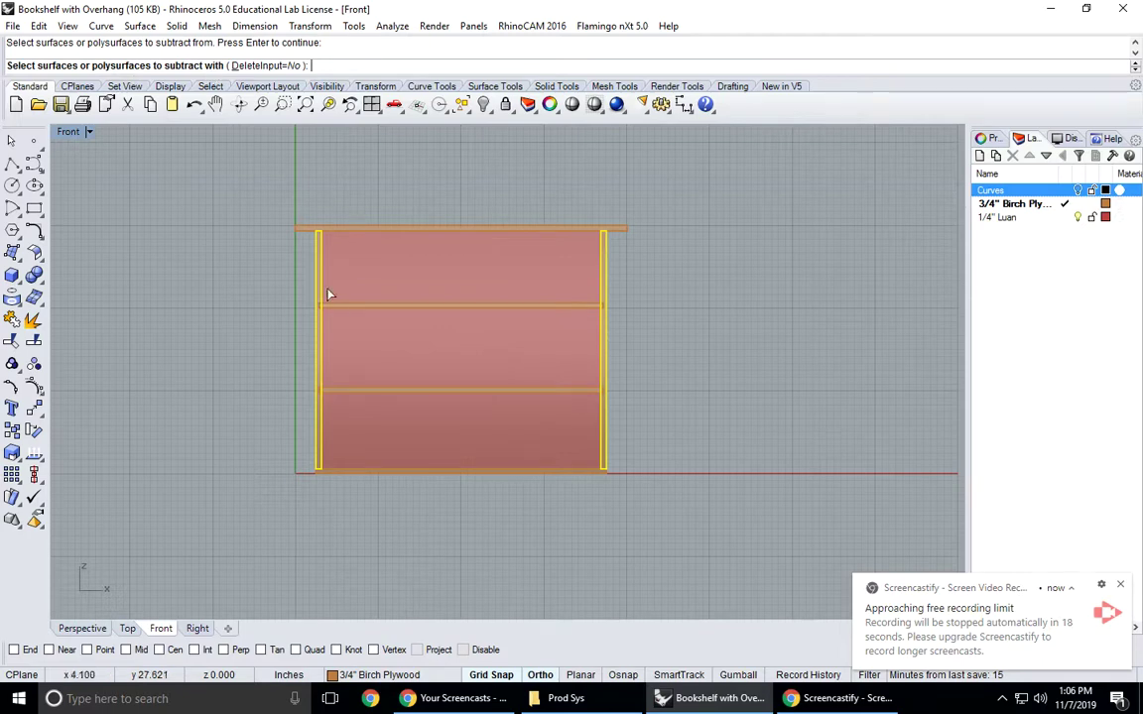
left_click(449, 392)
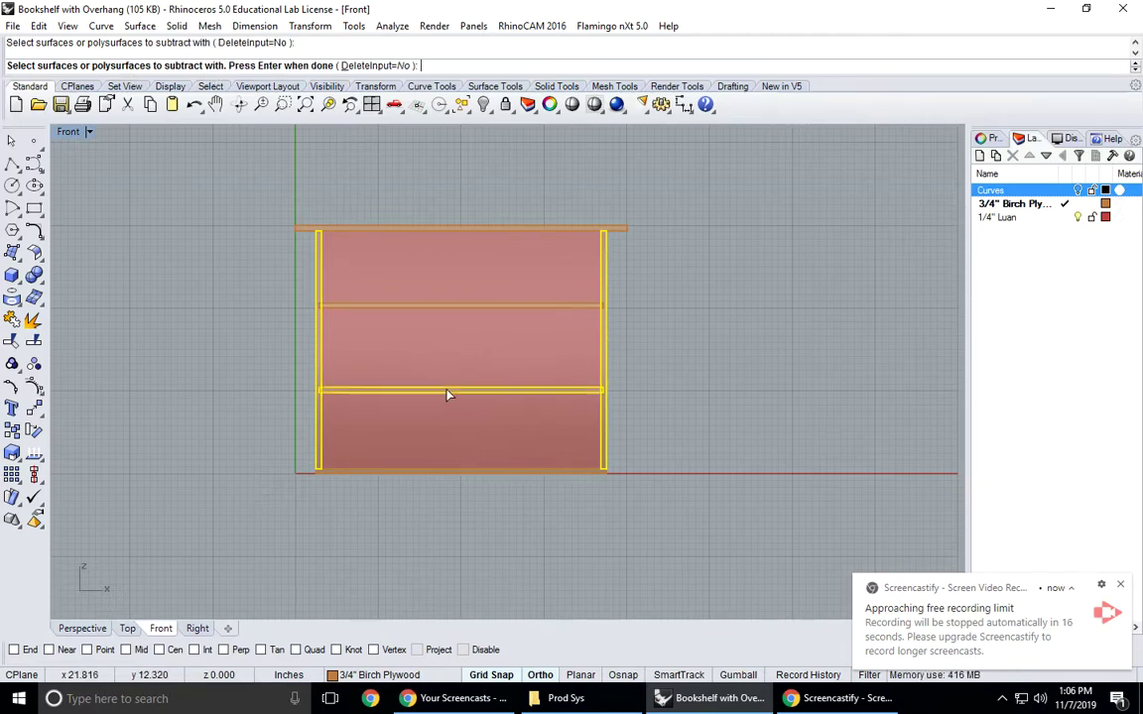
left_click(464, 307)
key("Return")
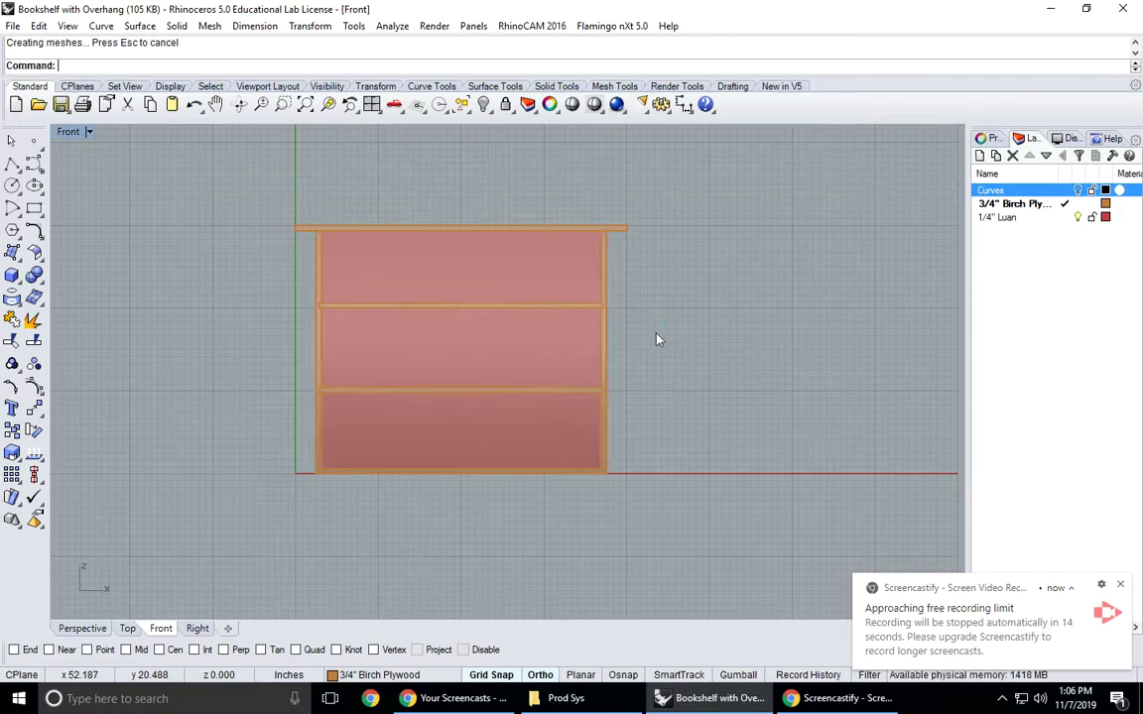
- Select each side board to check the cut dados, then clear the selection
scroll(315, 384, "up", 5)
left_click(313, 360)
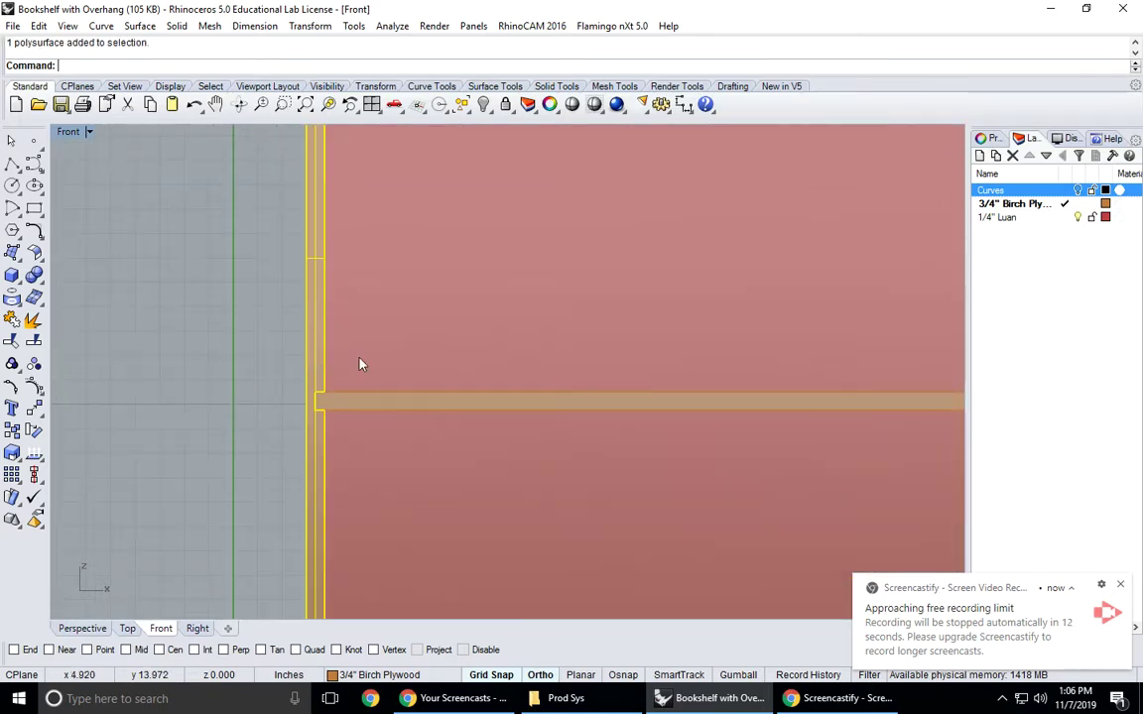
scroll(370, 365, "down", 3)
right_click_drag(515, 378, 431, 386)
left_click(695, 354)
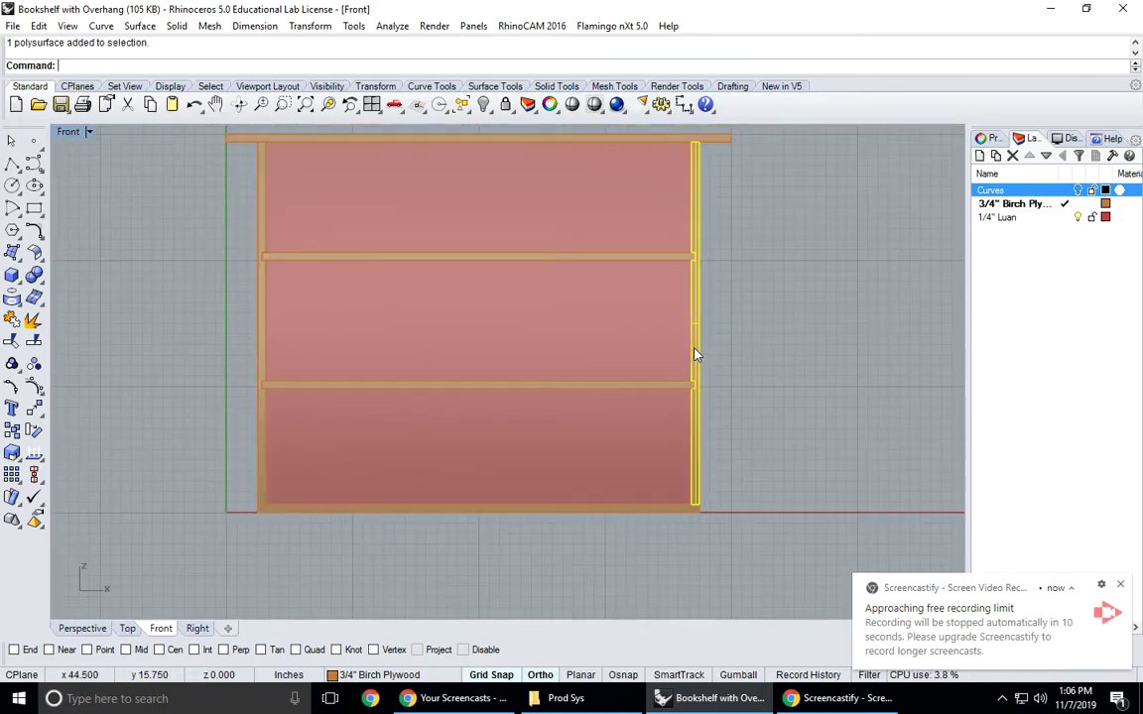
key("Escape")
right_click_drag(770, 365, 733, 388)
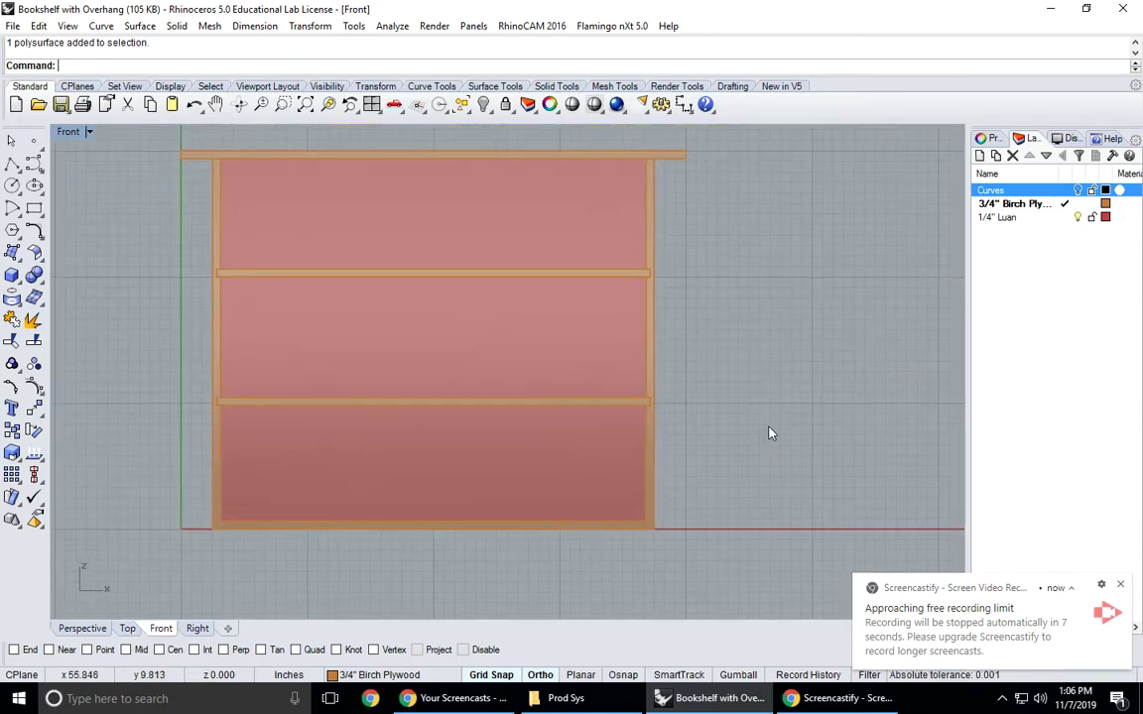